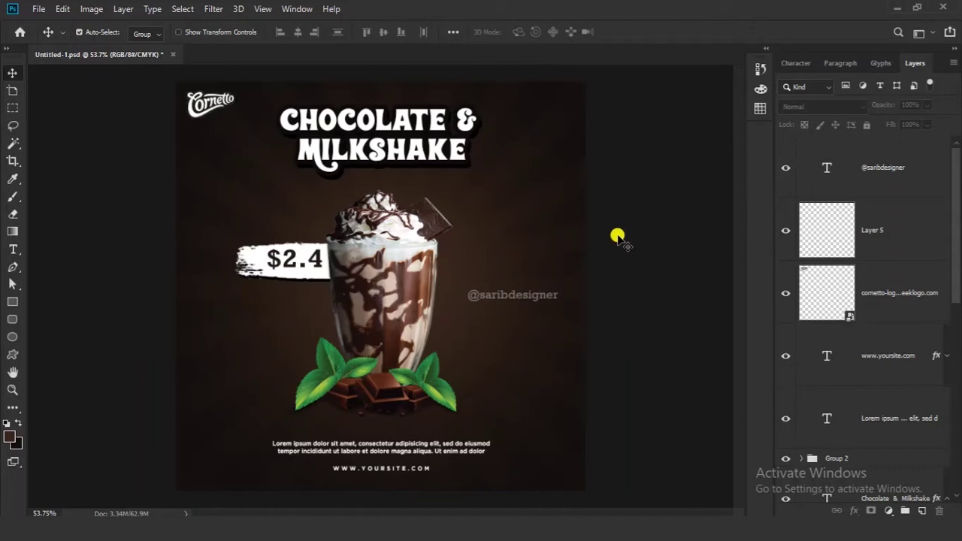
# Step: Start a new document and name it "Banner design by" followed by the designer's name
pyautogui.click(40, 9)
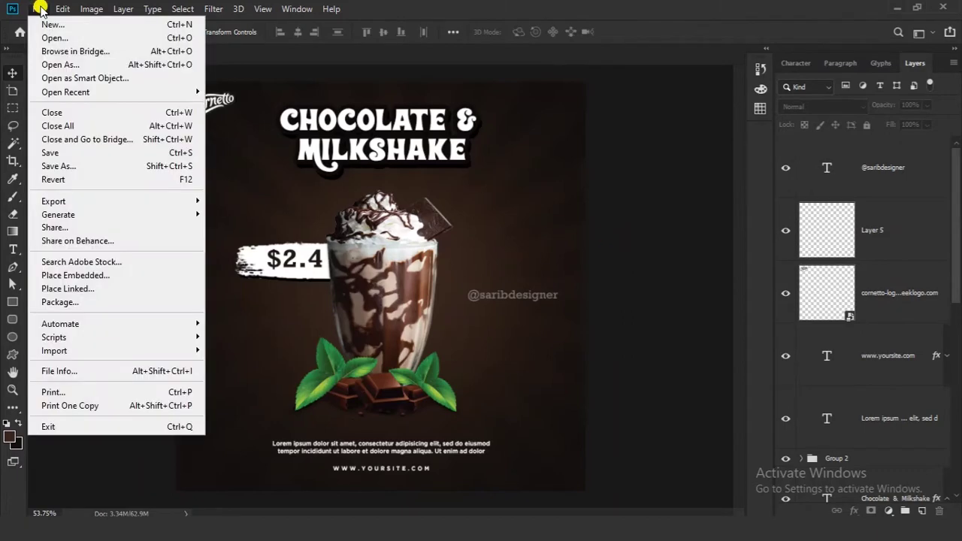
pyautogui.click(51, 25)
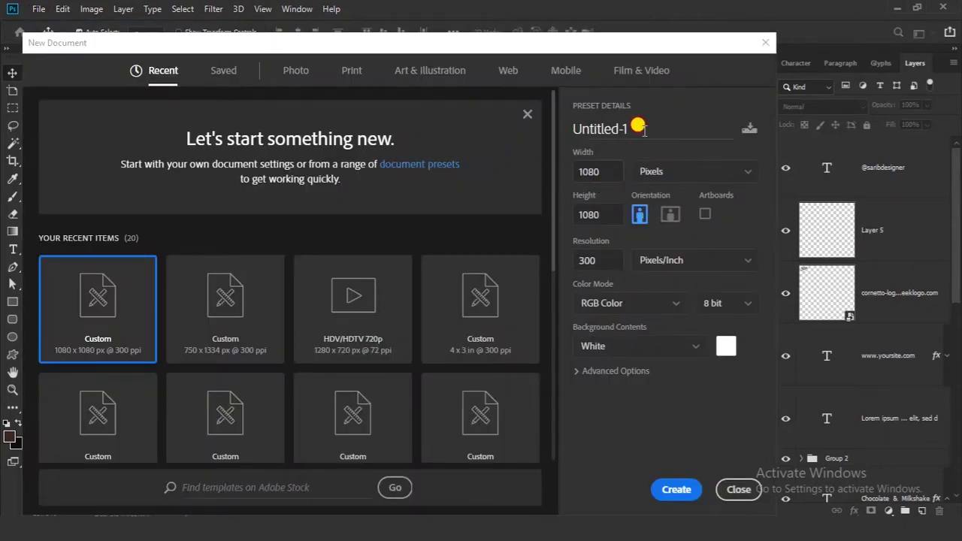
pyautogui.click(562, 129)
pyautogui.write('Banner design by sarib ayaz')
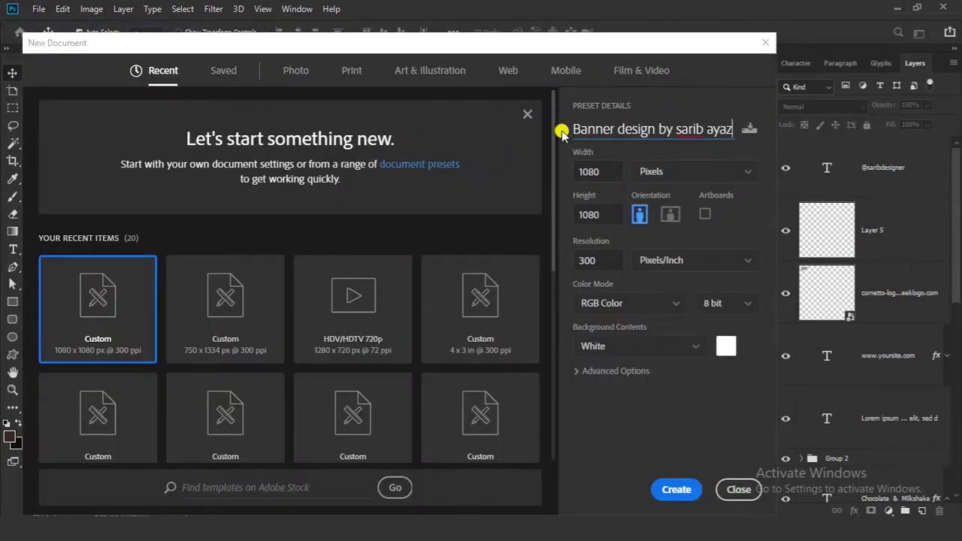
# Step: Create the document at 1080 × 1080 pixels, 300 pixels/inch, in RGB Color mode
pyautogui.moveTo(604, 172); pyautogui.dragTo(571, 174)
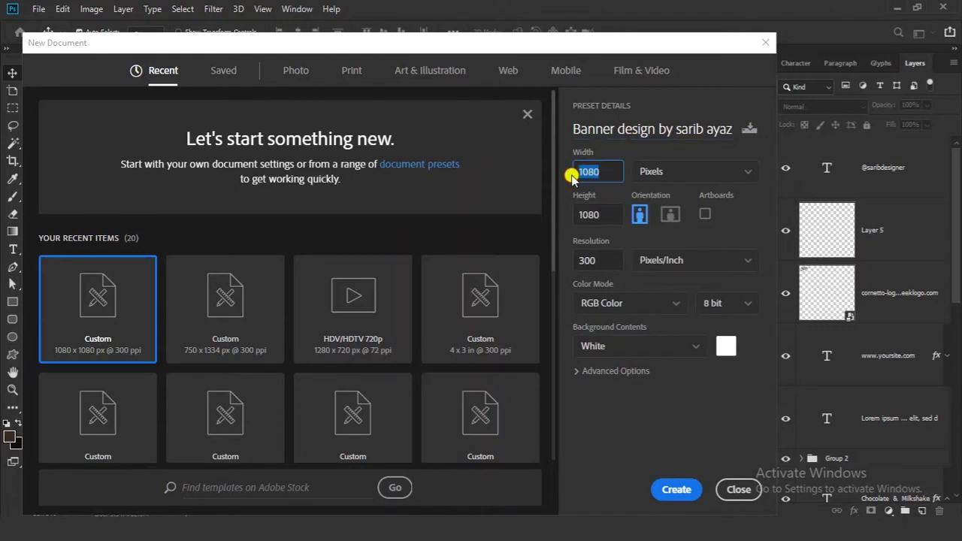
pyautogui.moveTo(602, 217); pyautogui.dragTo(580, 224)
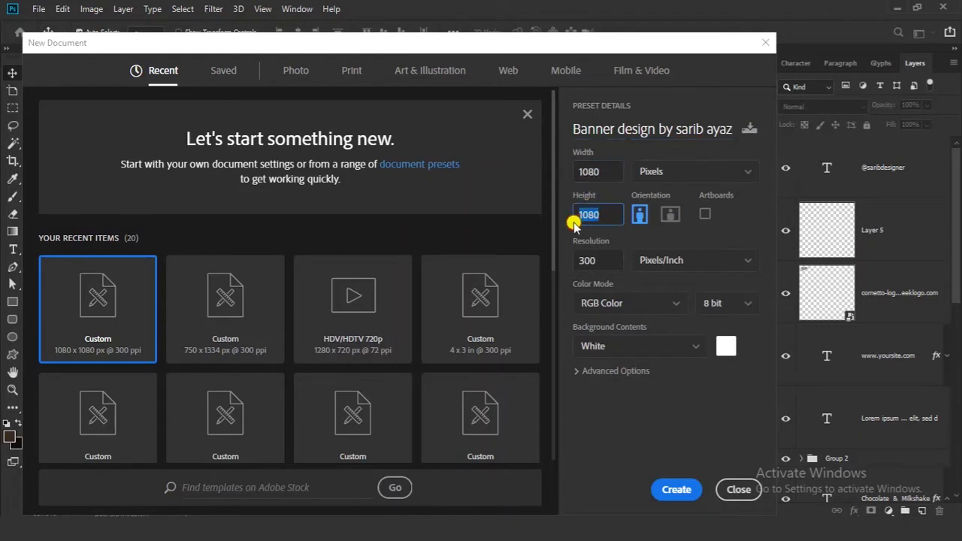
pyautogui.moveTo(601, 255); pyautogui.dragTo(582, 266)
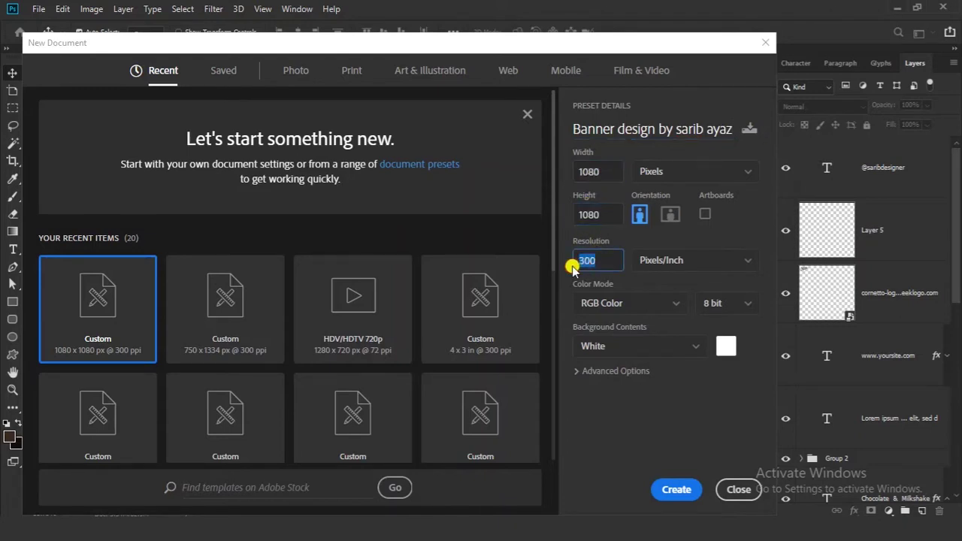
pyautogui.click(593, 308)
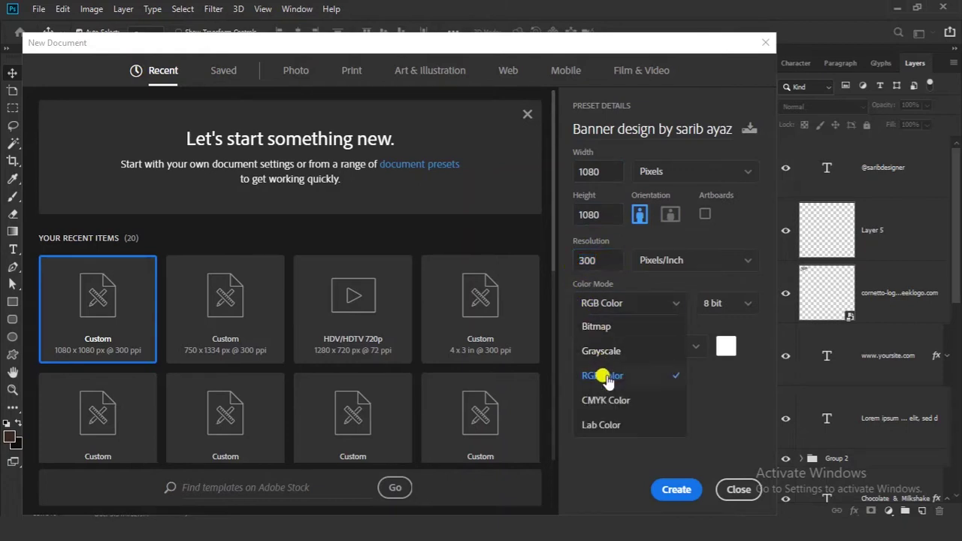
pyautogui.click(607, 378)
pyautogui.click(655, 173)
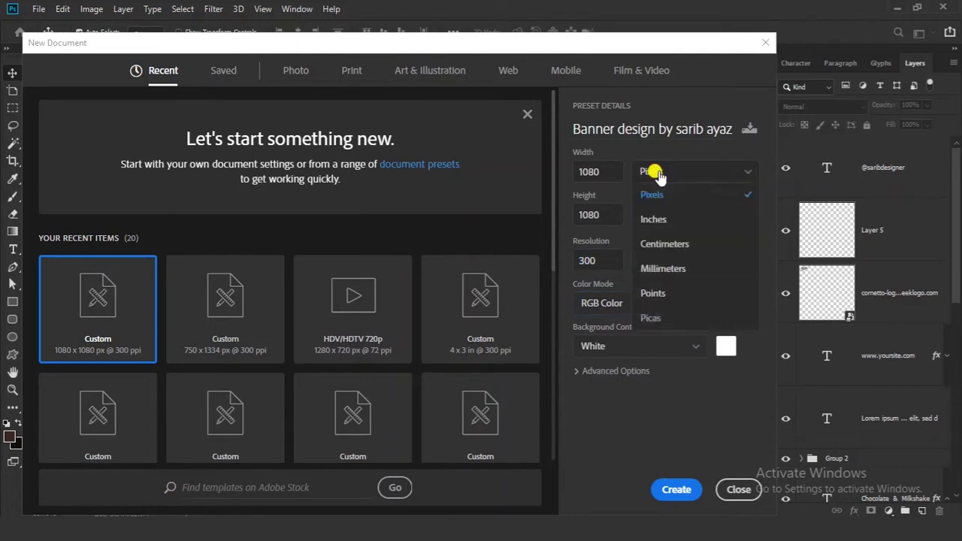
pyautogui.click(656, 197)
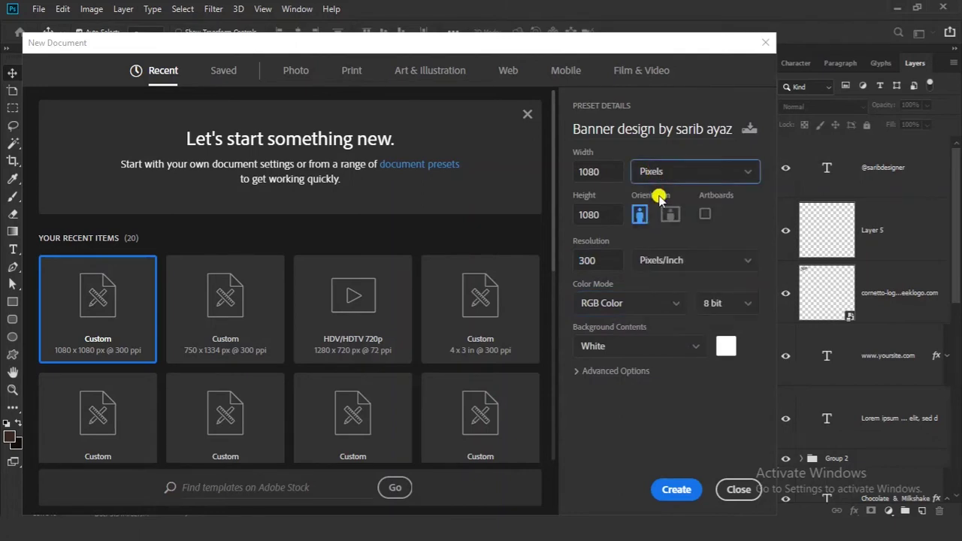
pyautogui.click(681, 488)
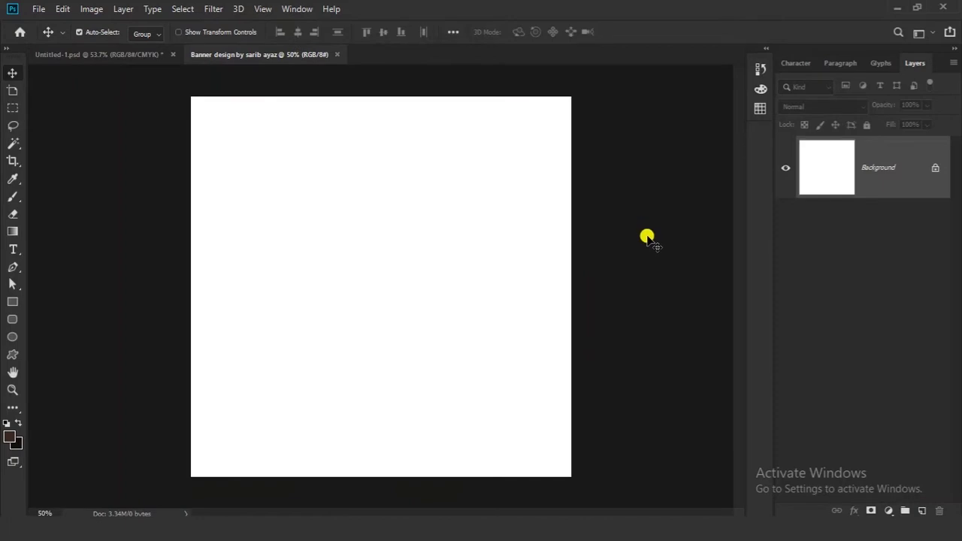
# Step: Duplicate the Background layer as "Background copy" within the banner document
pyautogui.rightClick(869, 172)
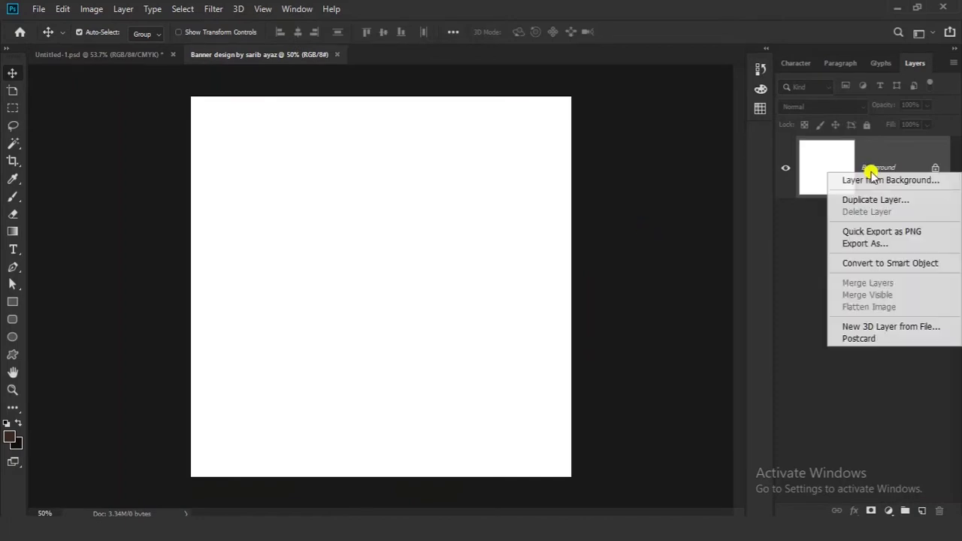
pyautogui.click(873, 200)
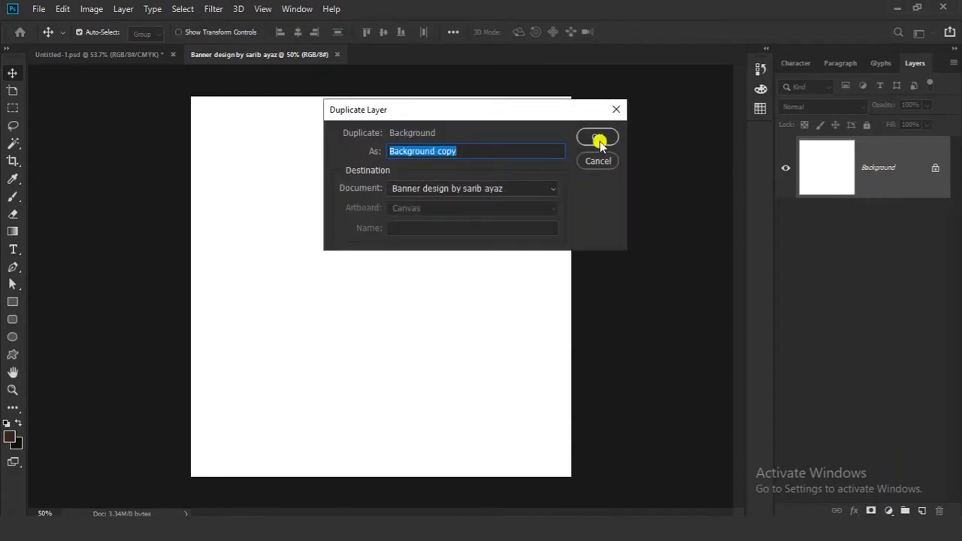
pyautogui.click(597, 139)
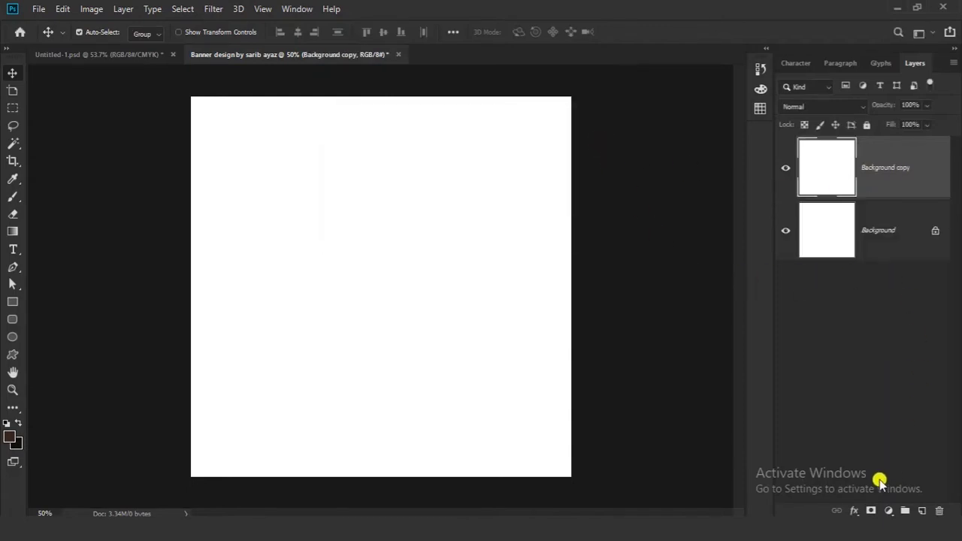
# Step: Add a Gradient Overlay to the Background copy layer using the Foreground to Background preset
pyautogui.click(852, 510)
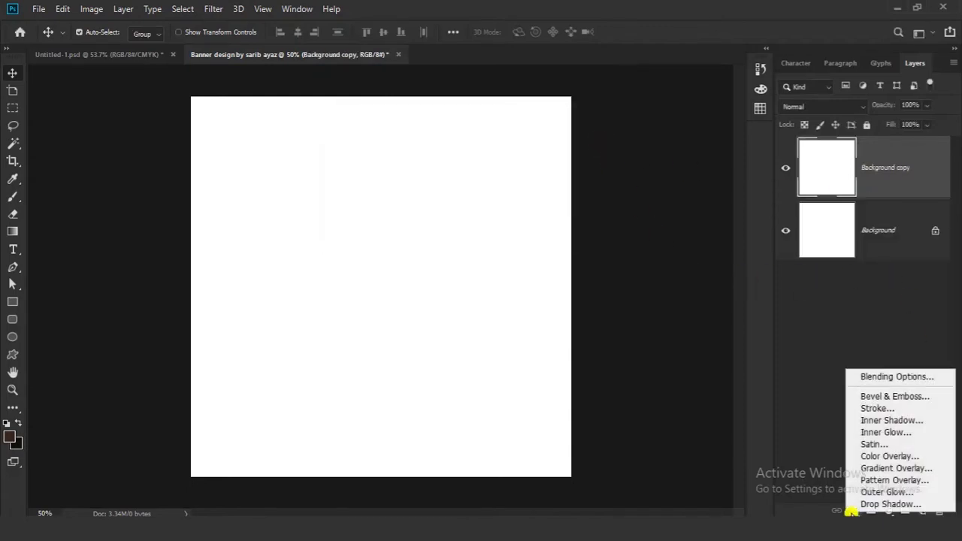
pyautogui.click(863, 467)
pyautogui.click(672, 185)
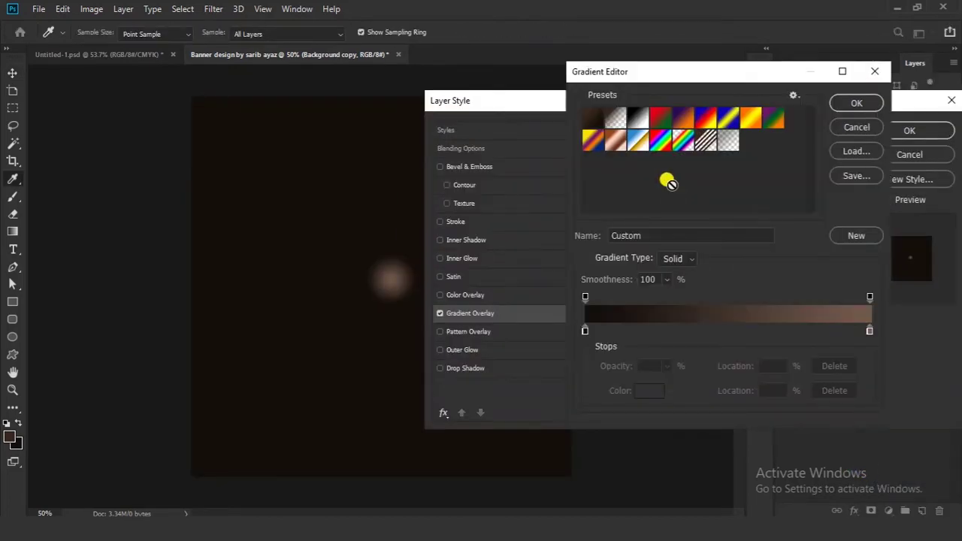
pyautogui.click(585, 119)
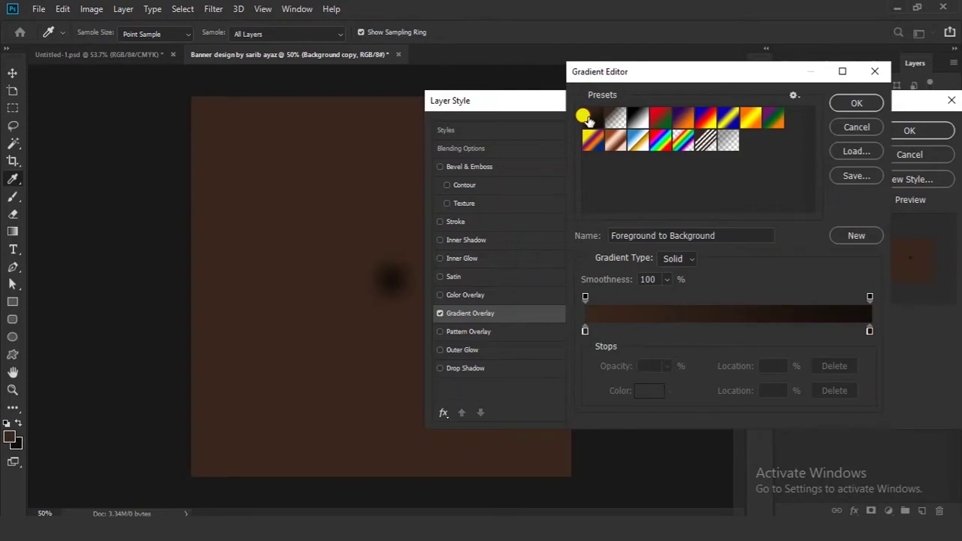
# Step: Use 39271d for the gradient's starting color stop and 130e0b for its ending stop
pyautogui.click(585, 333)
pyautogui.click(638, 392)
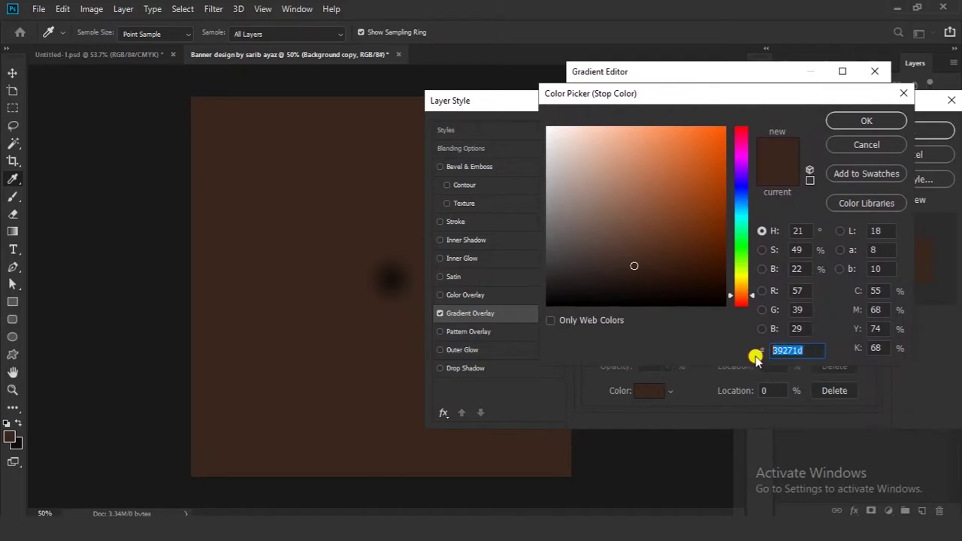
pyautogui.click(837, 124)
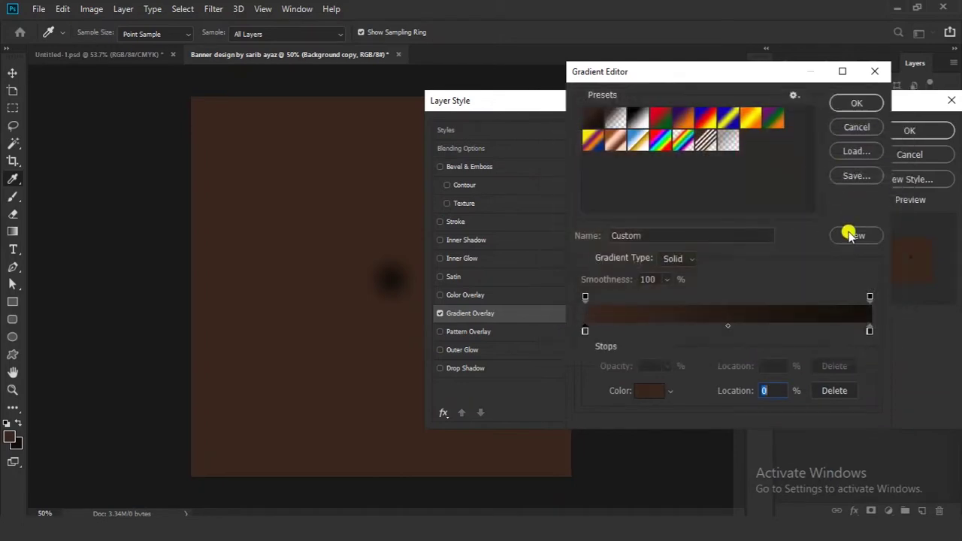
pyautogui.click(869, 330)
pyautogui.click(651, 391)
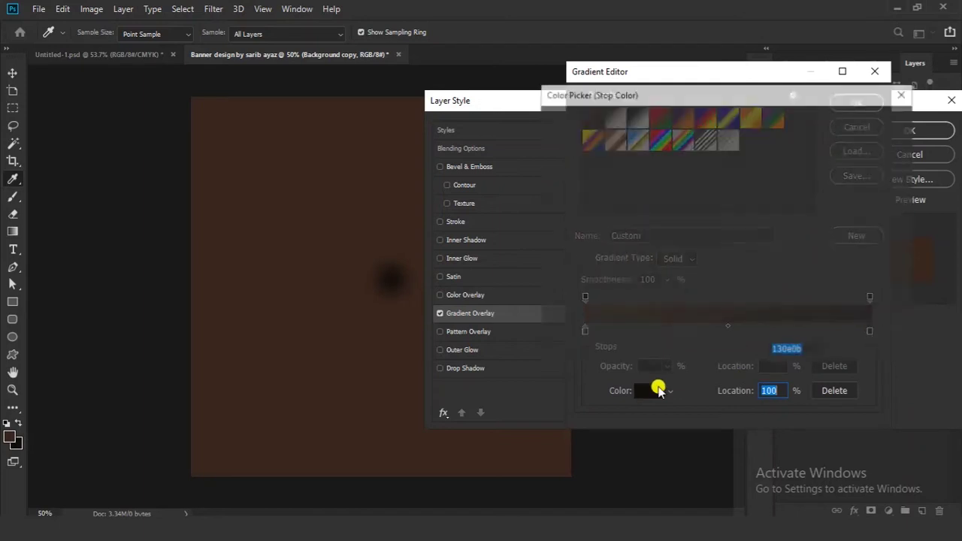
pyautogui.click(815, 350)
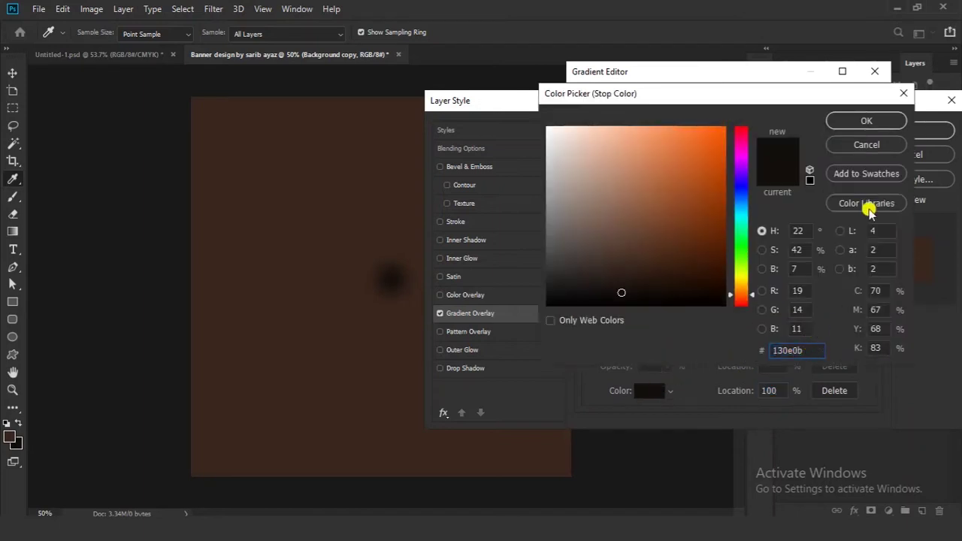
pyautogui.click(890, 122)
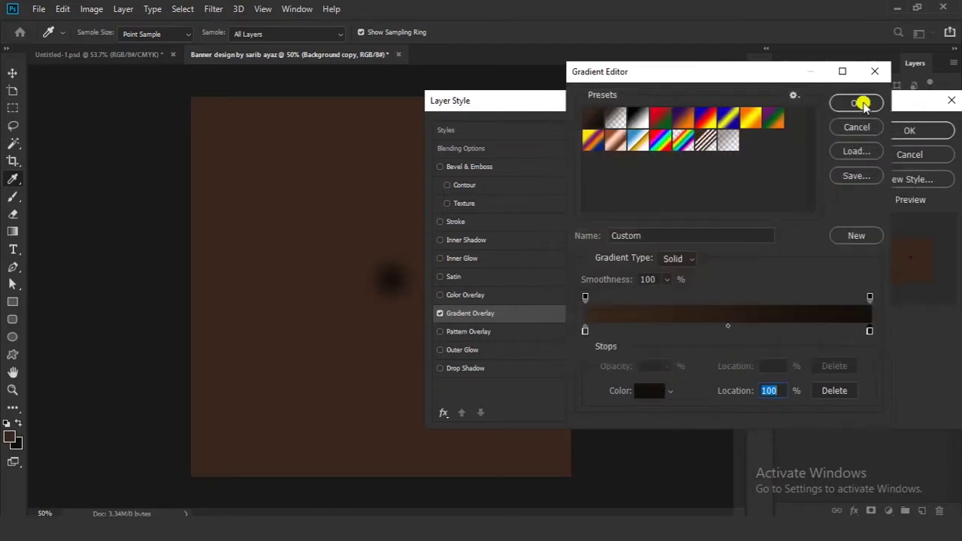
pyautogui.click(863, 104)
# Step: Turn off Reverse for the radial gradient overlay, set its scale to 99%, and apply the layer style
pyautogui.click(759, 185)
pyautogui.click(761, 186)
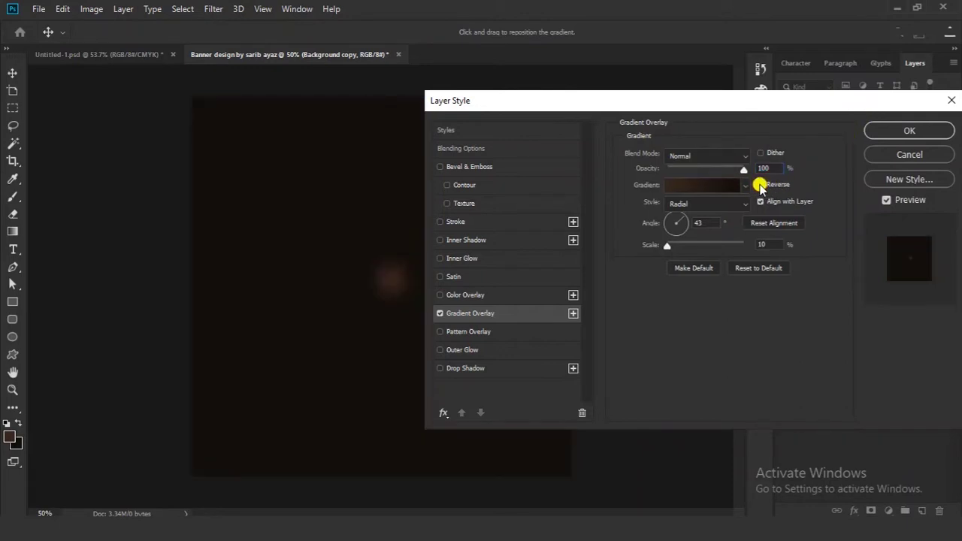
pyautogui.moveTo(667, 245); pyautogui.dragTo(691, 247)
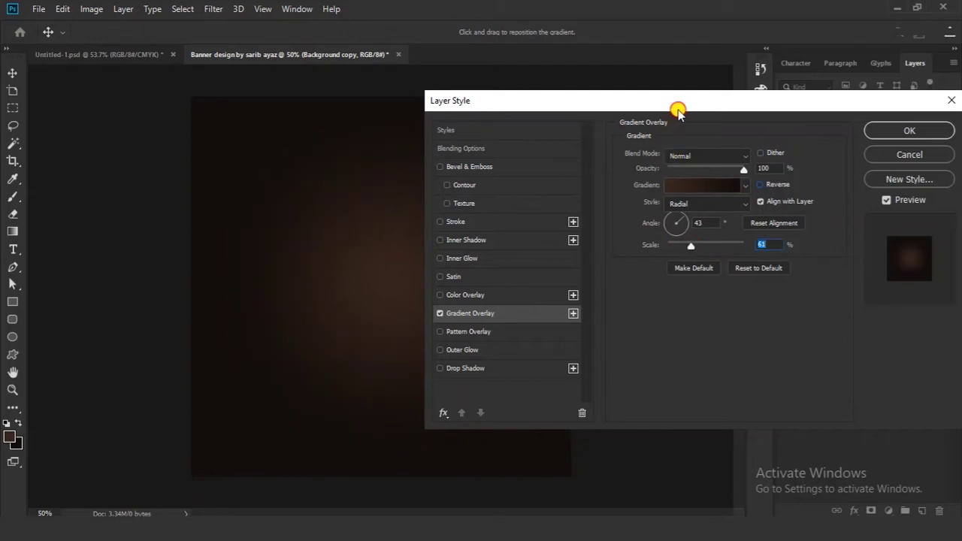
pyautogui.moveTo(678, 111); pyautogui.dragTo(758, 93)
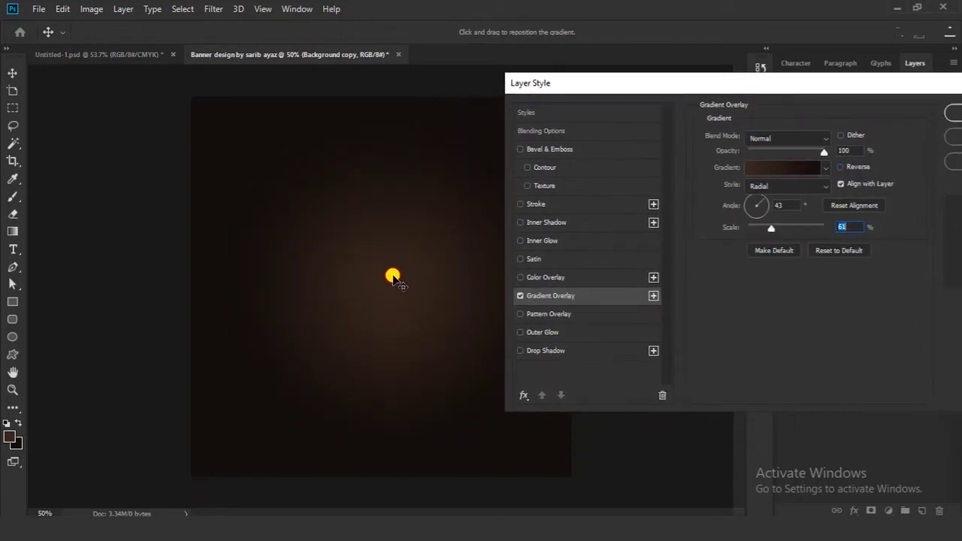
pyautogui.moveTo(792, 229); pyautogui.dragTo(800, 229)
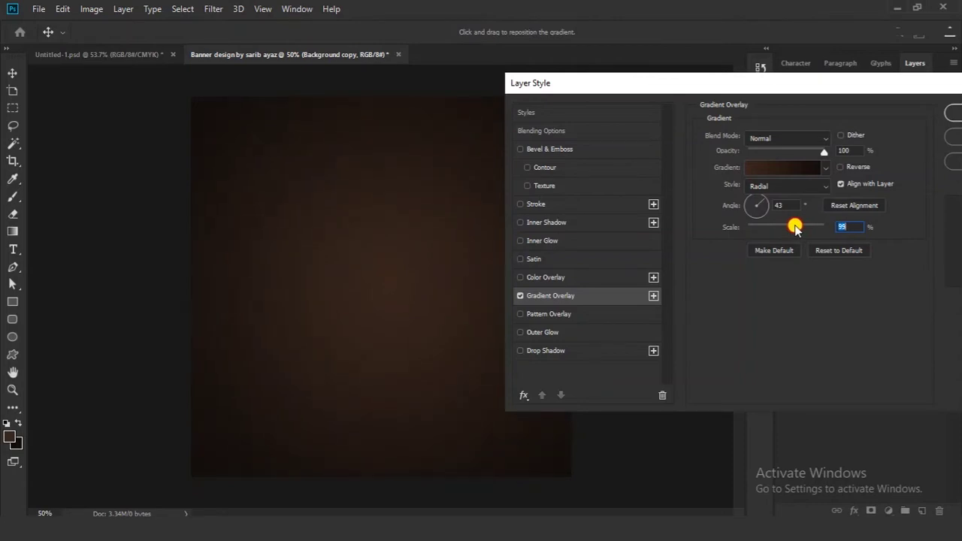
pyautogui.moveTo(704, 85); pyautogui.dragTo(571, 119)
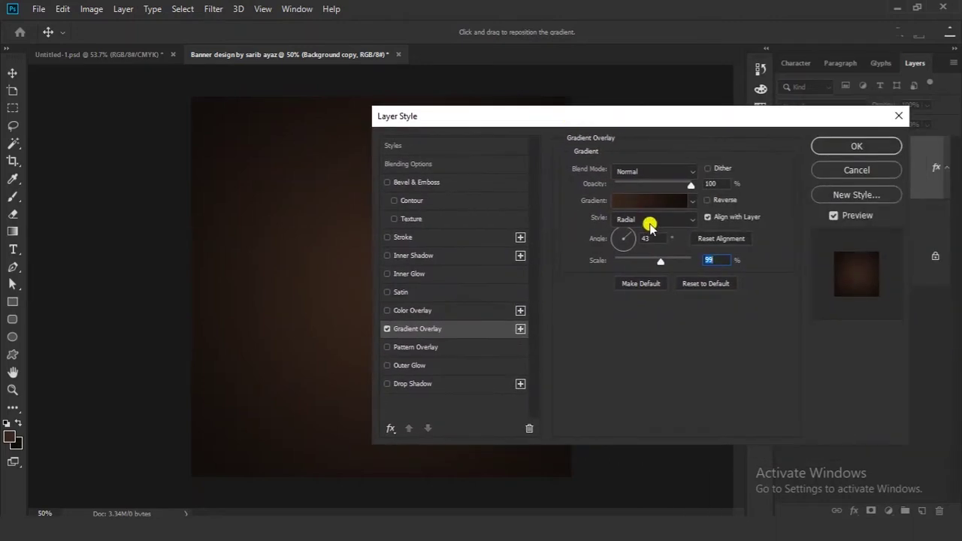
pyautogui.click(840, 146)
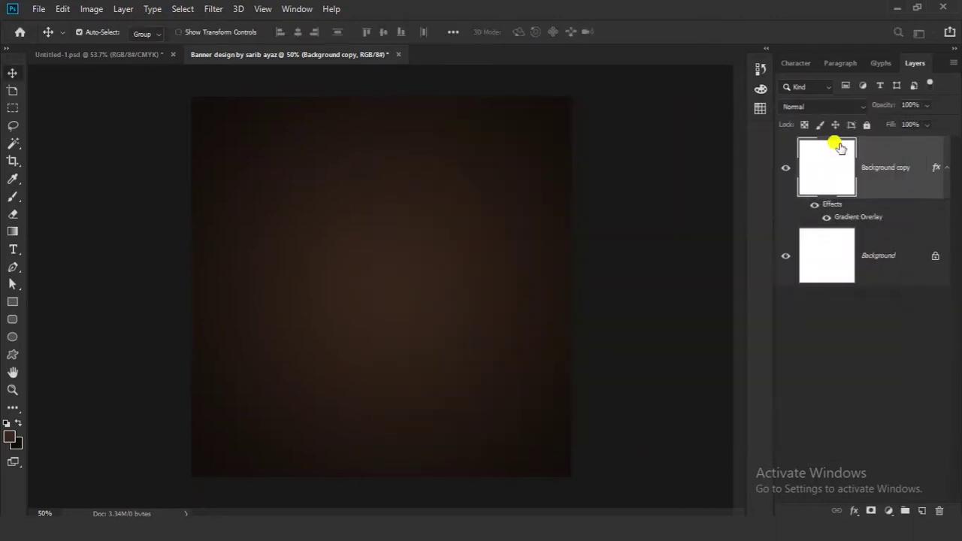
# Step: Collapse the effects of the Background copy layer, lock the layer completely, and deselect it
pyautogui.click(945, 170)
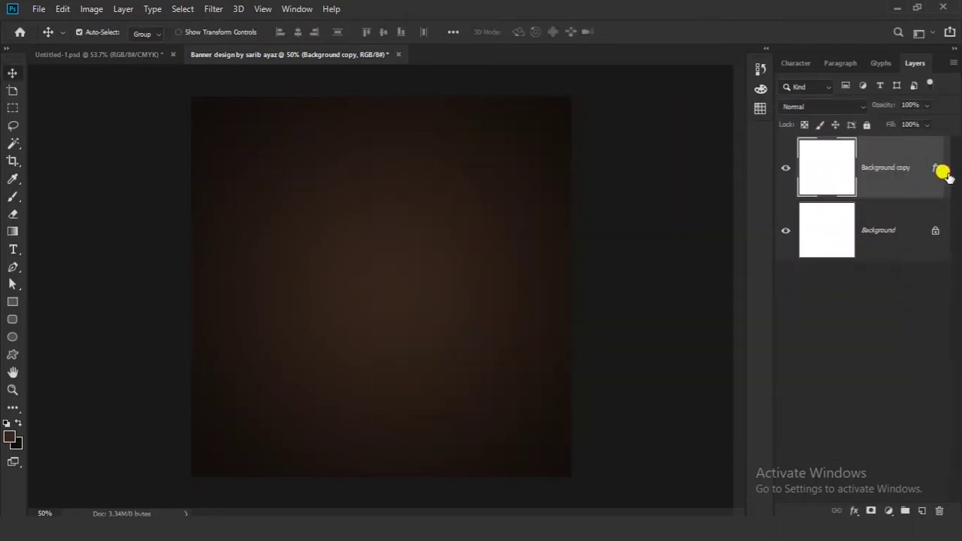
pyautogui.click(867, 126)
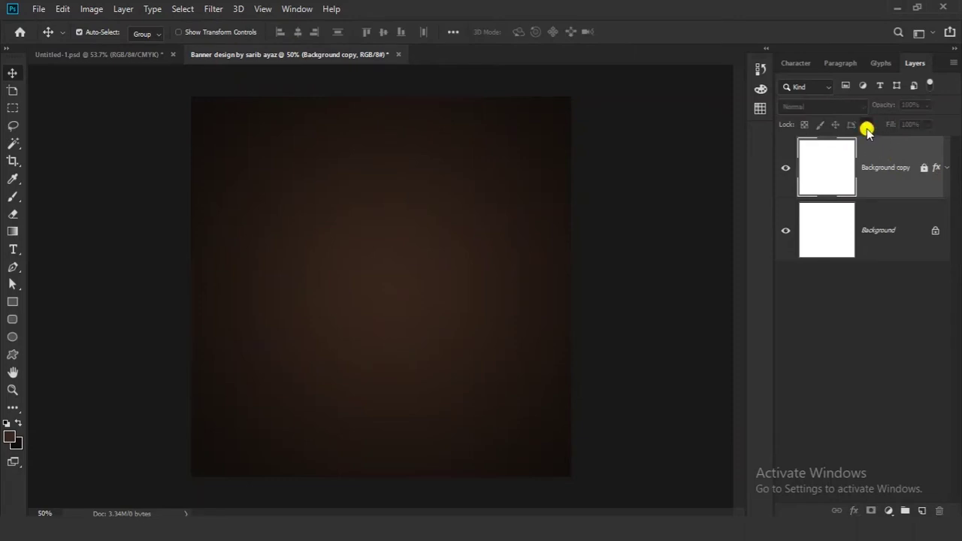
pyautogui.click(880, 299)
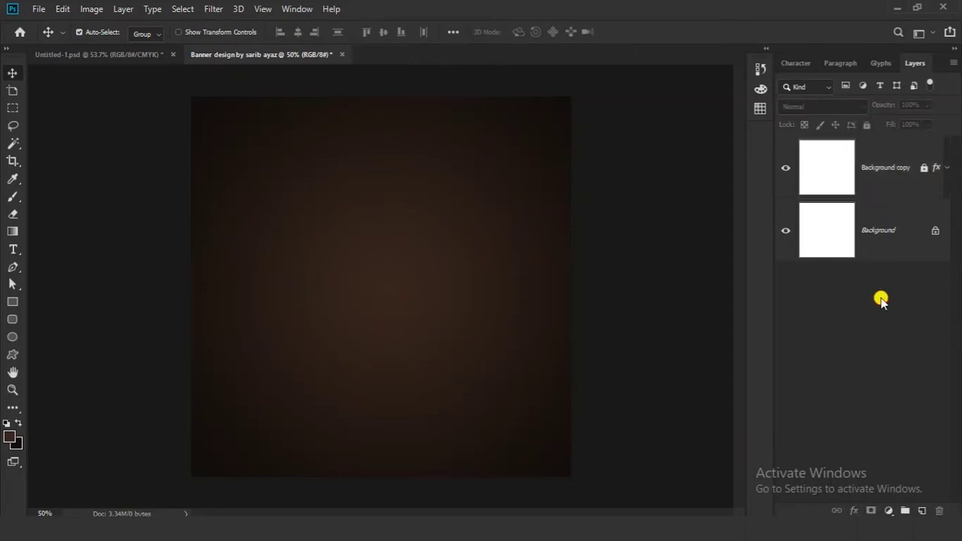
# Step: Place the sunburst image 1.png from the icecream folder in File Explorer into the banner document, covering the whole canvas
pyautogui.click(126, 529)
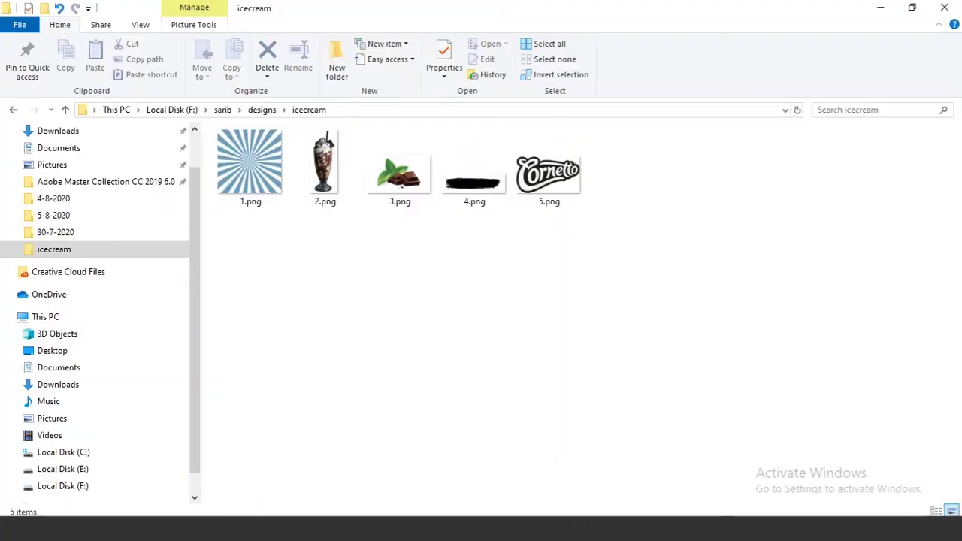
pyautogui.click(241, 180)
pyautogui.moveTo(248, 164); pyautogui.dragTo(393, 264)
pyautogui.hotkey('alt', 'Tab')
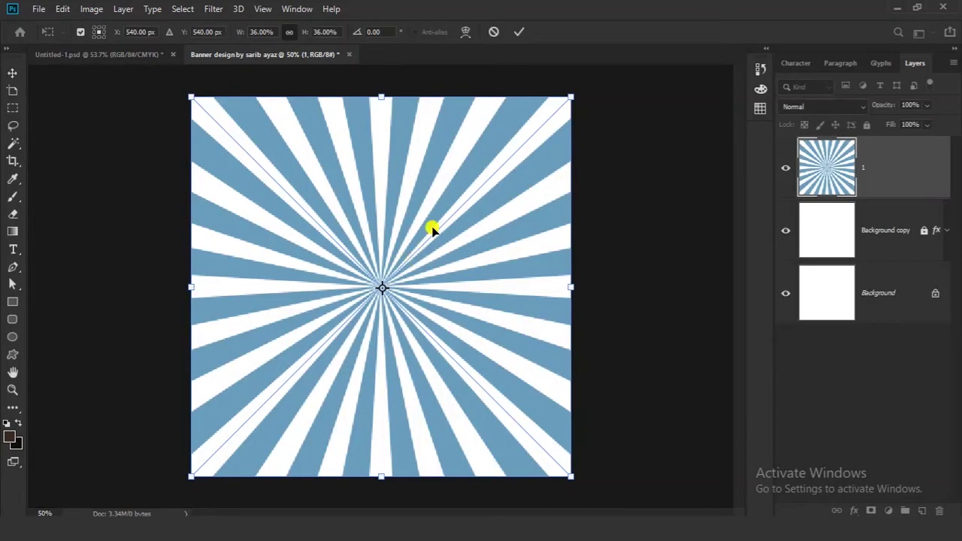
pyautogui.click(522, 33)
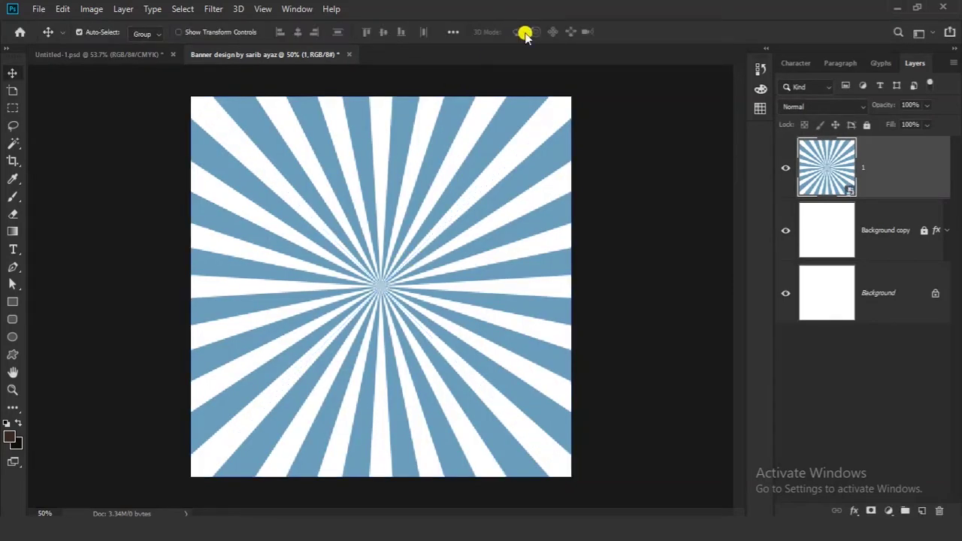
# Step: Rasterize the placed sunburst layer 1
pyautogui.rightClick(910, 172)
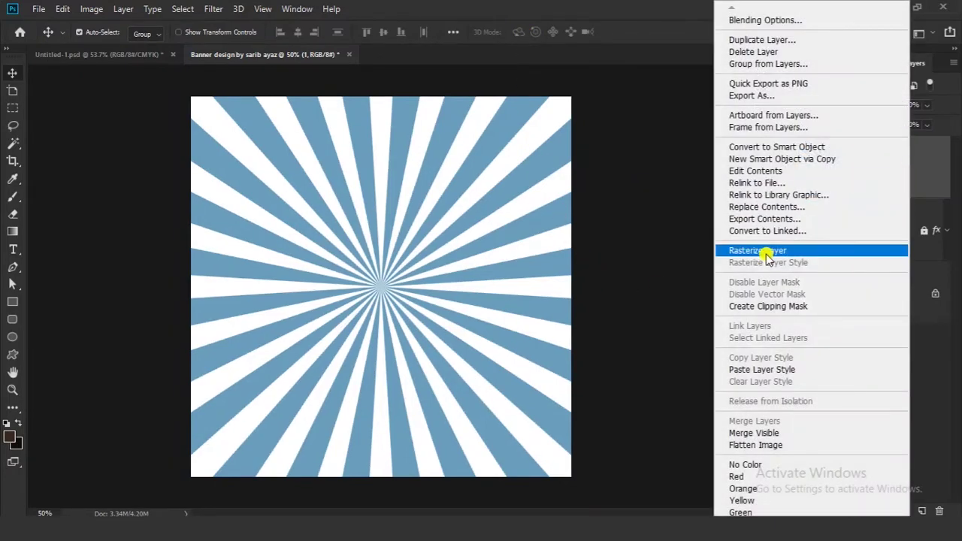
pyautogui.click(758, 251)
pyautogui.scroll(-1, 526, 210)
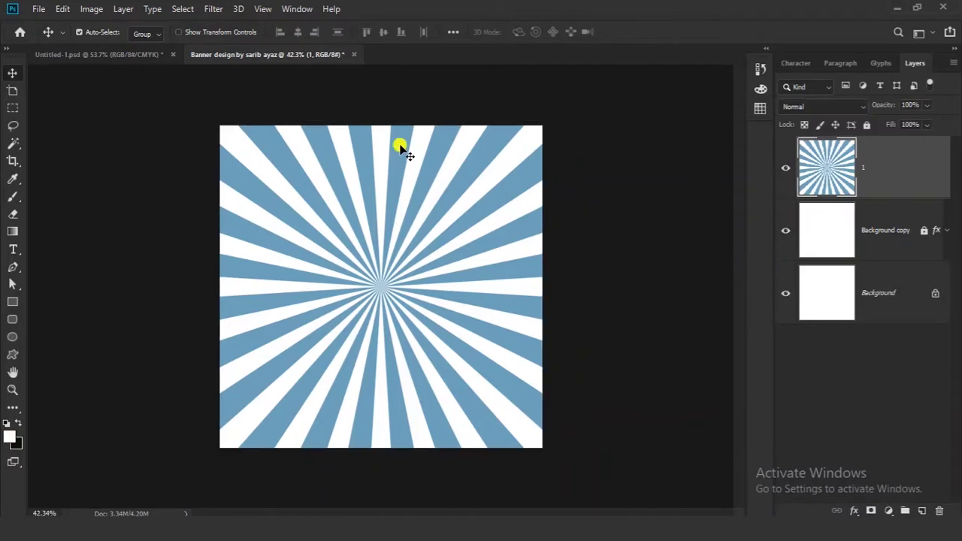
# Step: Select the white rays of sunburst layer 1 with Color Range, using Sampled Colors and a fuzziness of 46
pyautogui.click(178, 11)
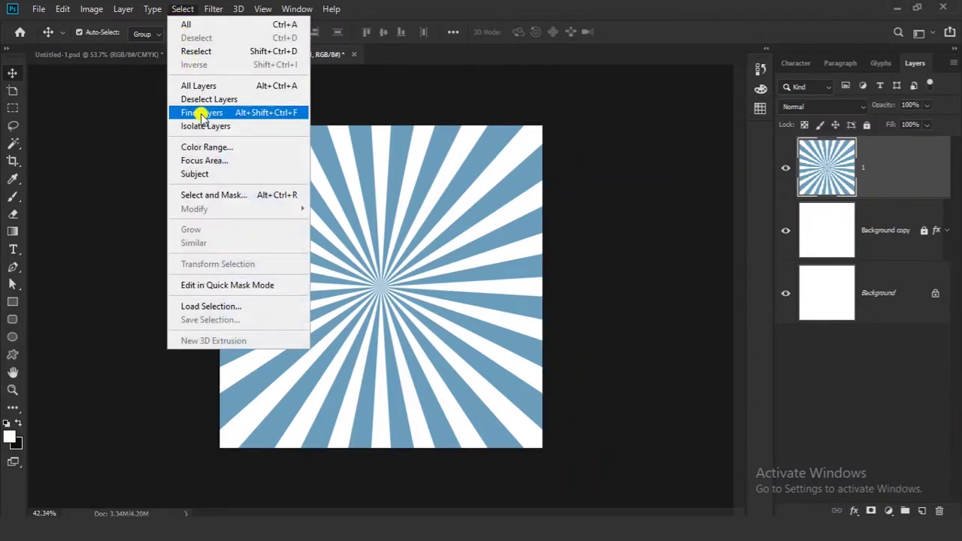
pyautogui.click(202, 147)
pyautogui.click(656, 136)
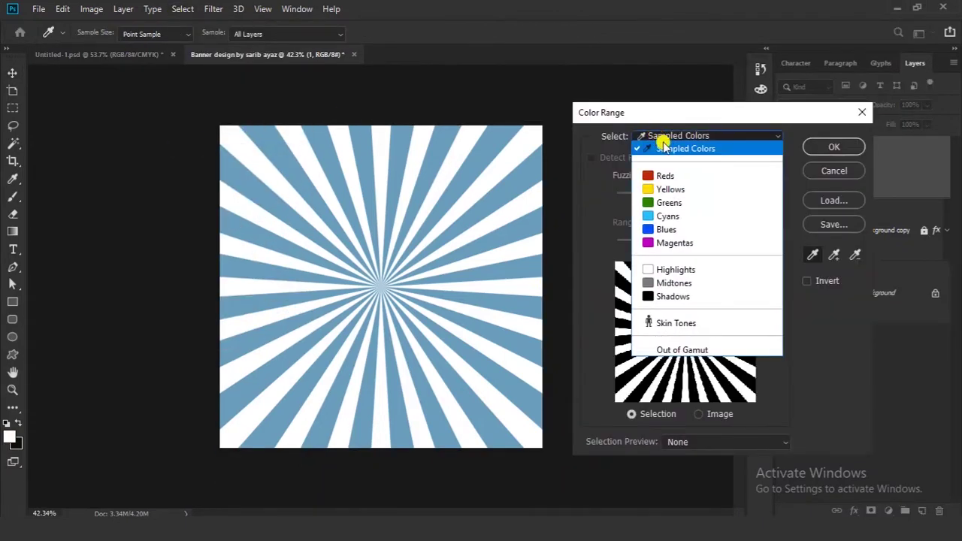
pyautogui.click(681, 150)
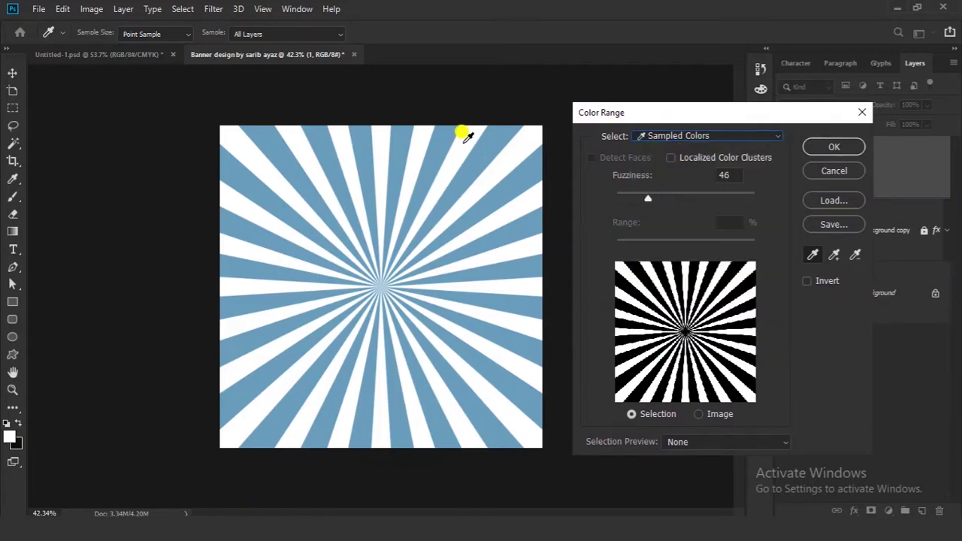
pyautogui.click(834, 147)
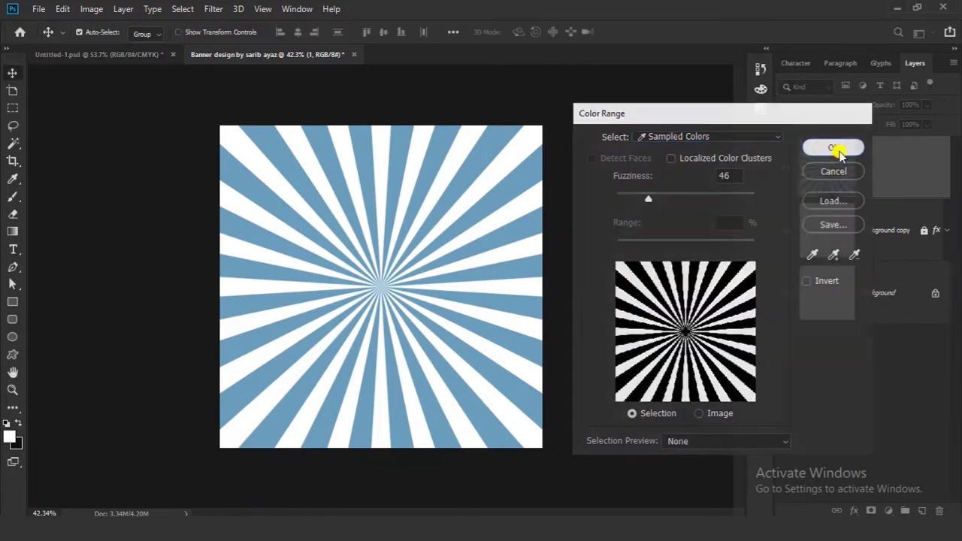
# Step: Clear the selected white rays from sunburst layer 1 and deselect
pyautogui.click(62, 9)
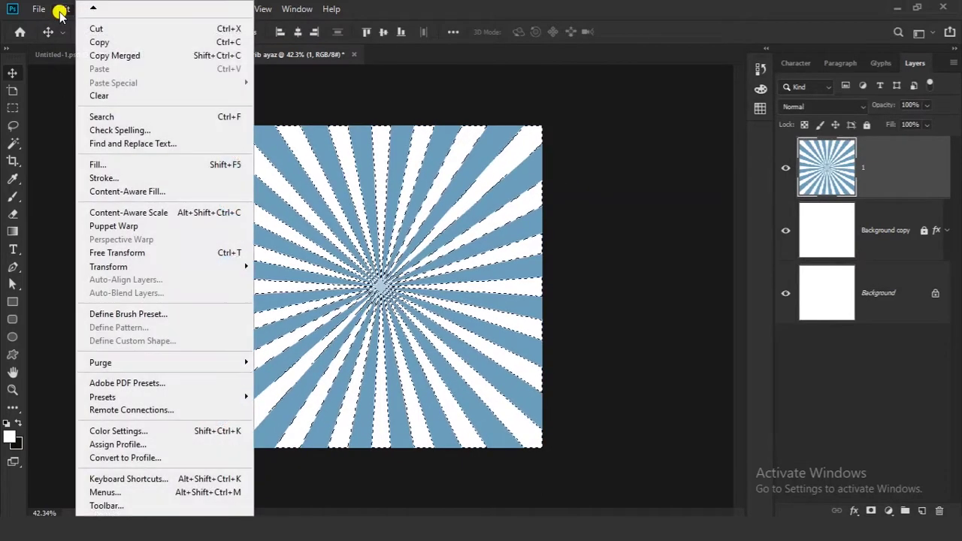
pyautogui.click(97, 97)
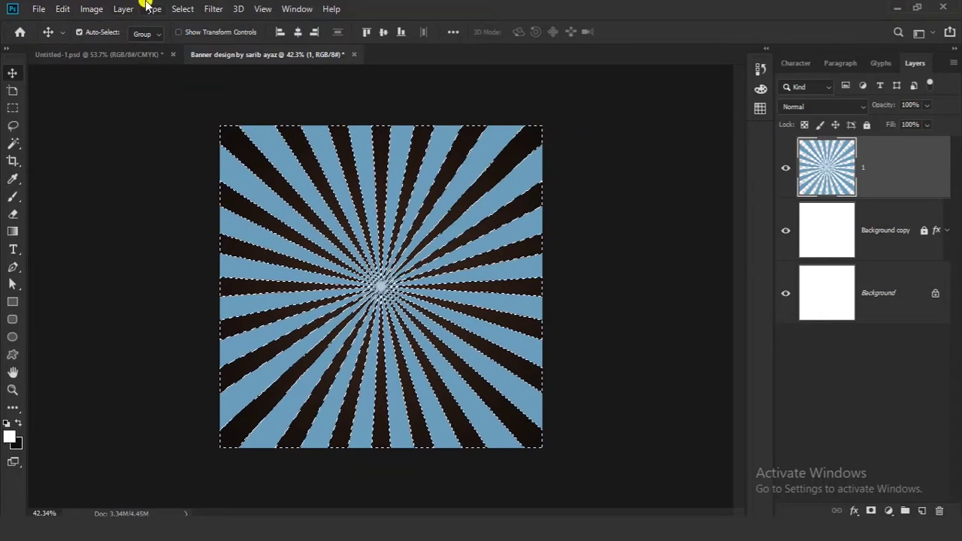
pyautogui.click(175, 9)
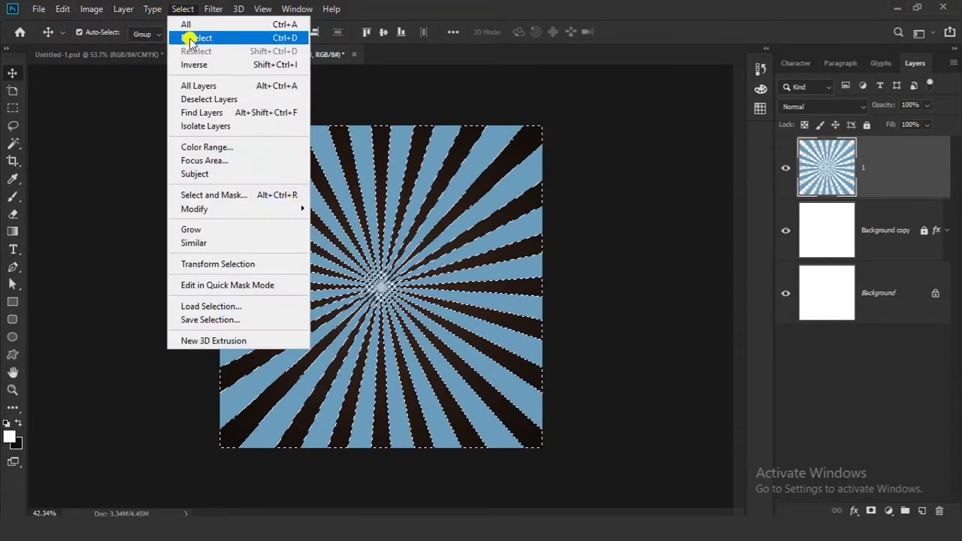
pyautogui.click(189, 37)
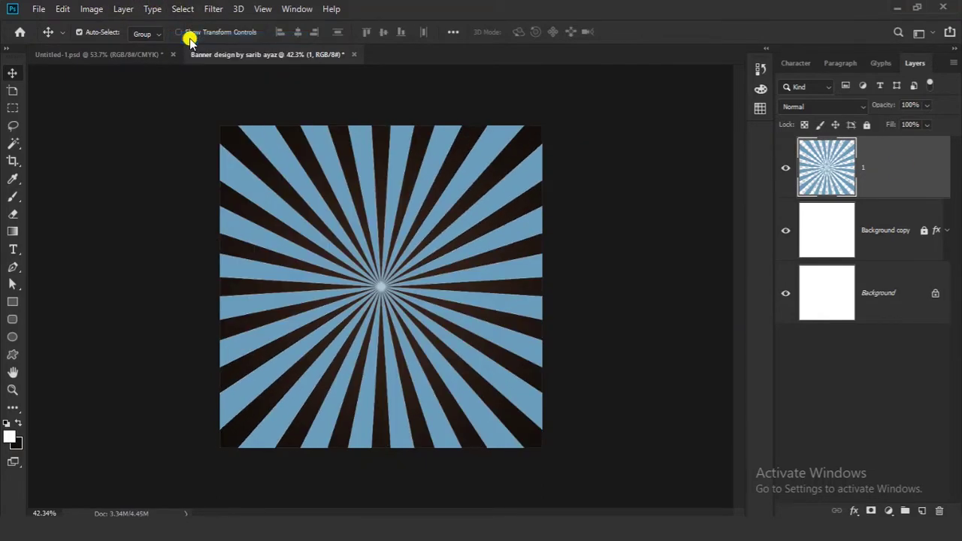
# Step: Add a near-black #0b0805 Color Overlay to sunburst layer 1 in Normal mode at 100% opacity
pyautogui.click(854, 511)
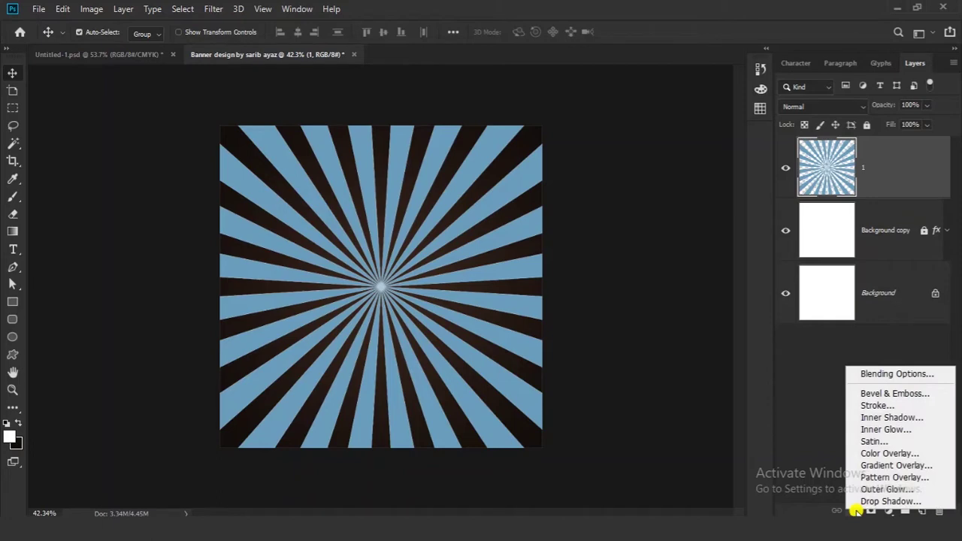
pyautogui.click(870, 454)
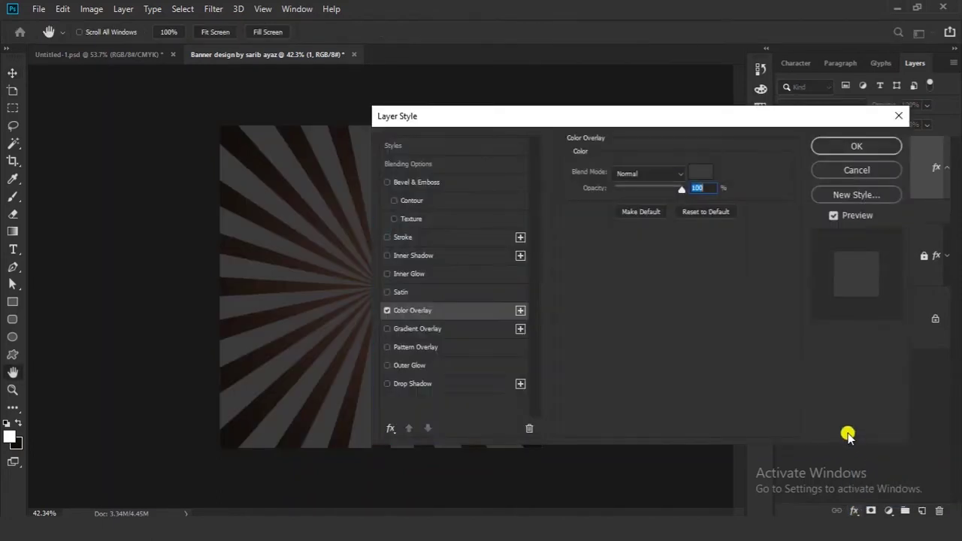
pyautogui.click(699, 174)
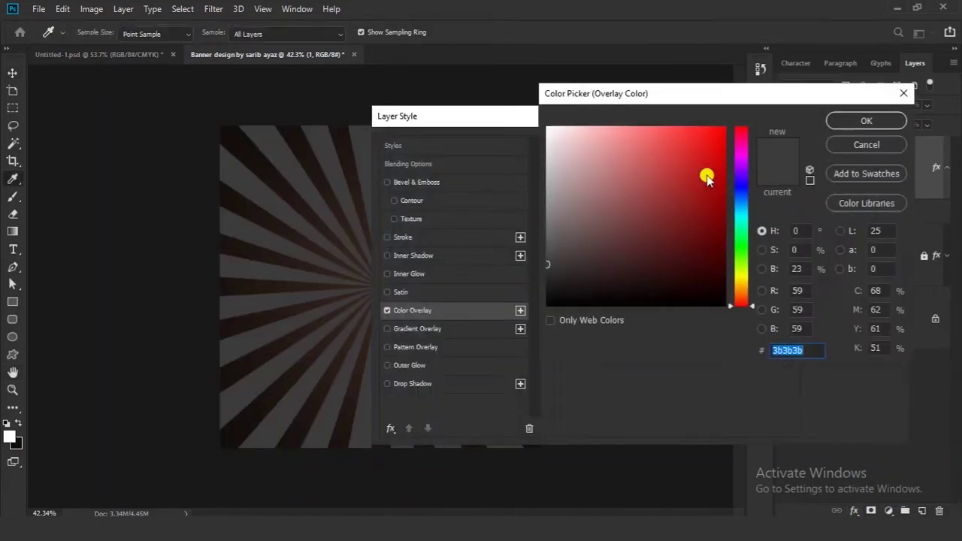
pyautogui.click(225, 231)
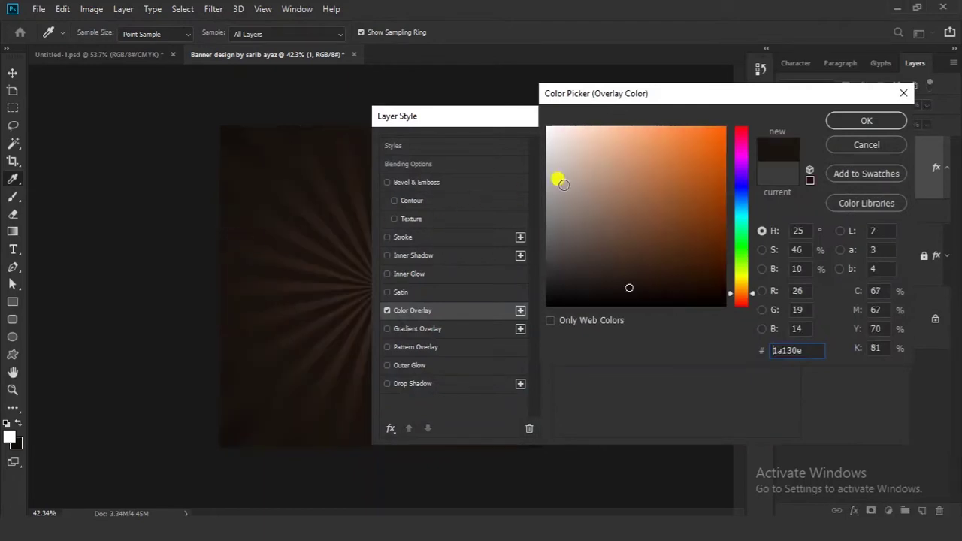
pyautogui.click(636, 296)
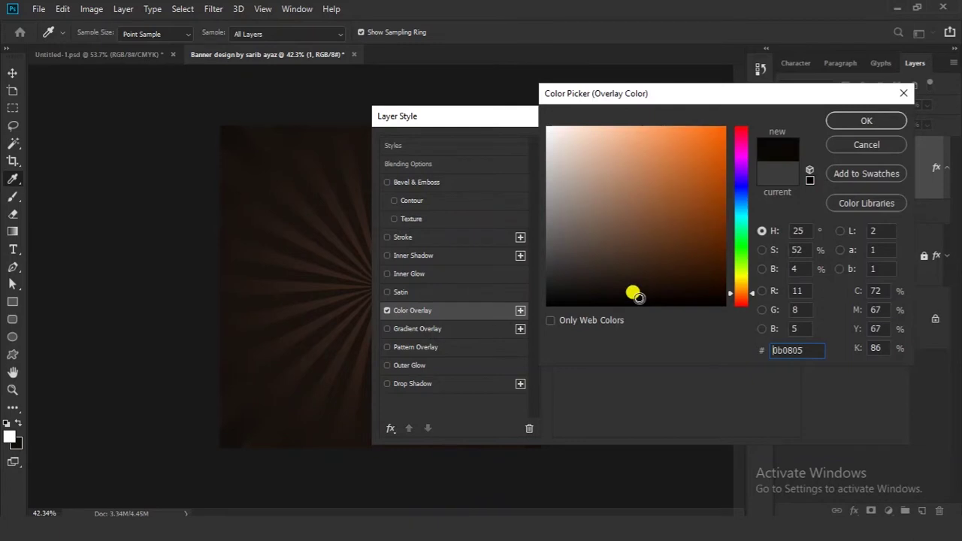
pyautogui.click(842, 123)
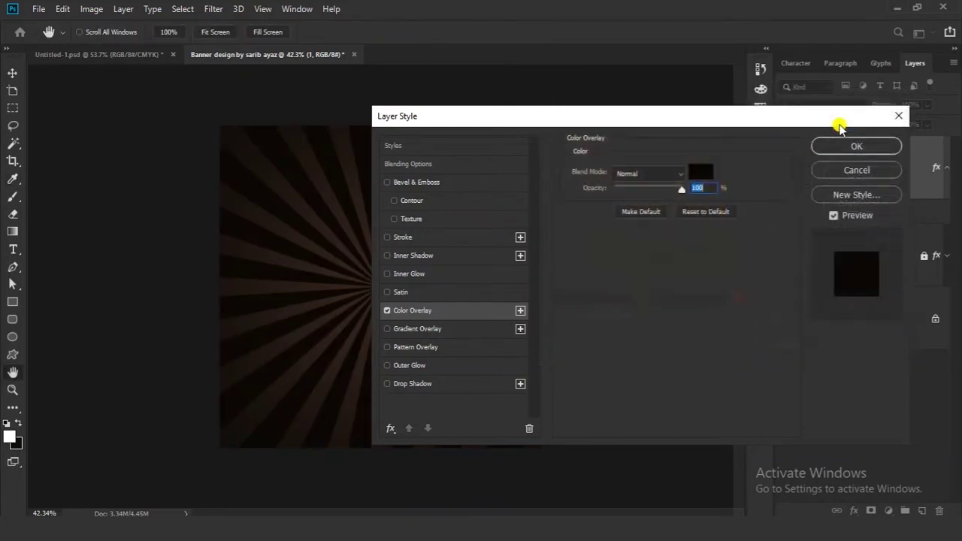
pyautogui.click(857, 146)
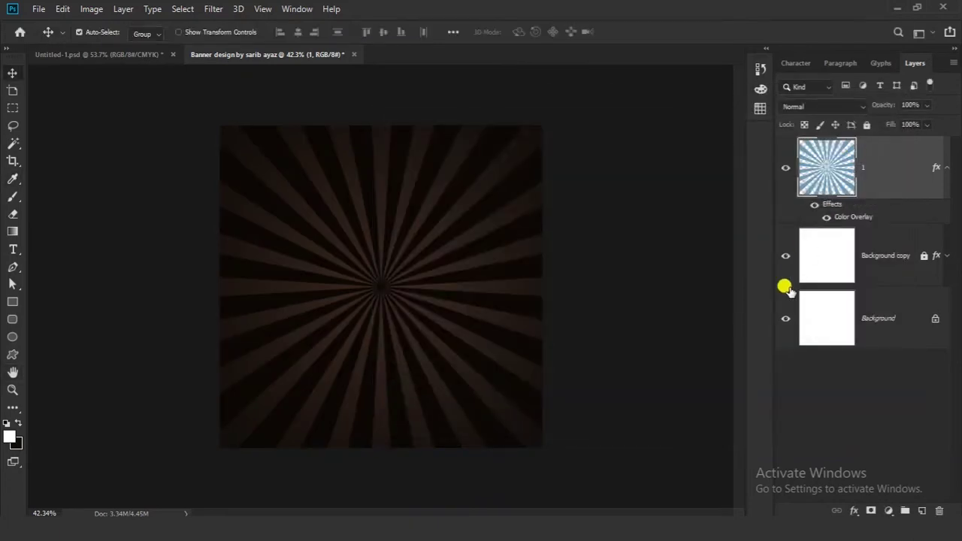
# Step: Set the opacity of sunburst layer 1 to 15%, collapse its effects, and deselect the layer
pyautogui.click(834, 376)
pyautogui.click(917, 179)
pyautogui.moveTo(907, 100); pyautogui.dragTo(890, 105)
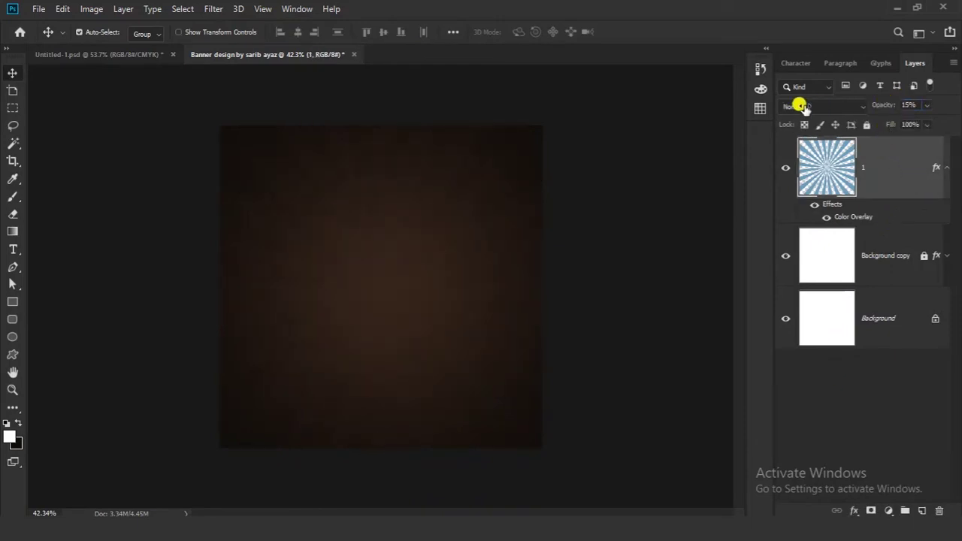
pyautogui.click(826, 394)
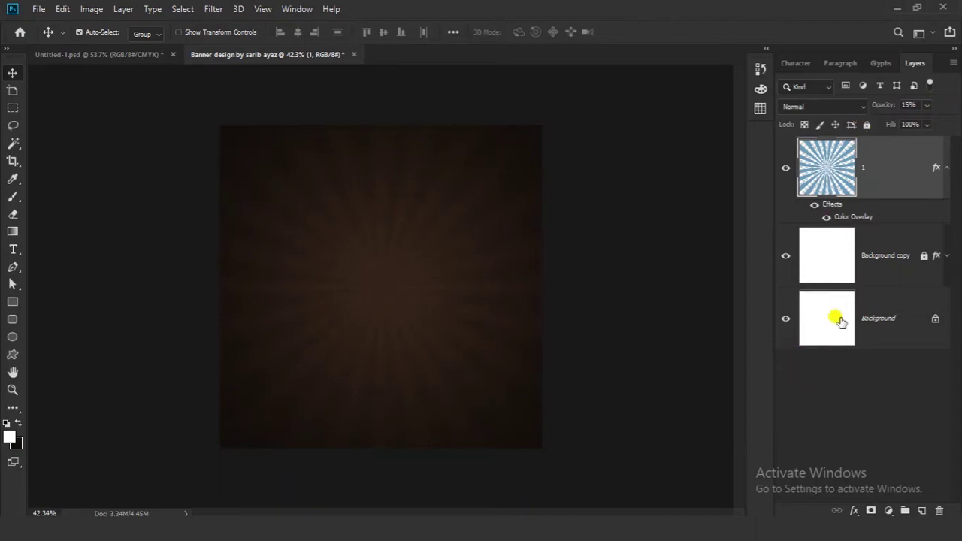
pyautogui.click(941, 168)
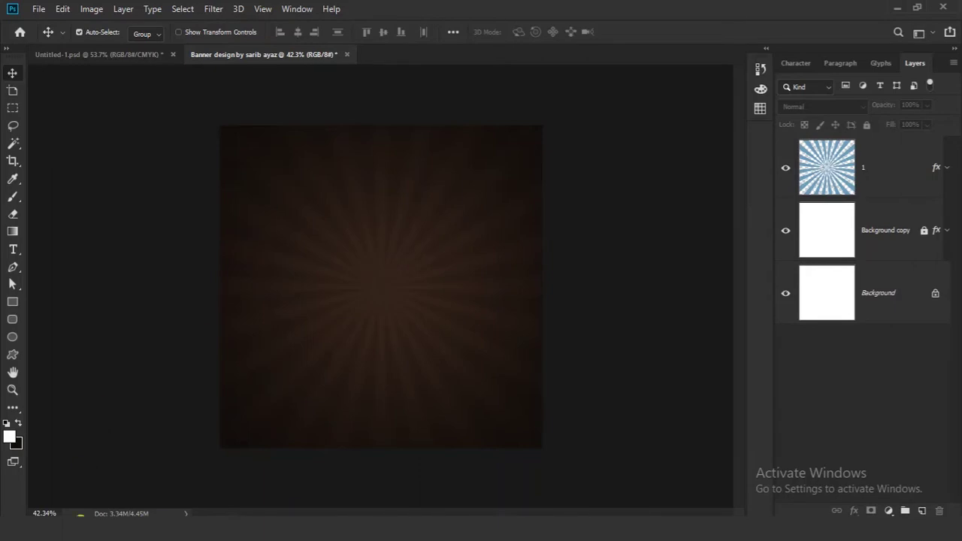
# Step: Place the milkshake image 2.png from the icecream folder in File Explorer into the banner, widened to about 28% while keeping its 22.46% height
pyautogui.hotkey('alt', 'Tab')
pyautogui.click(329, 154)
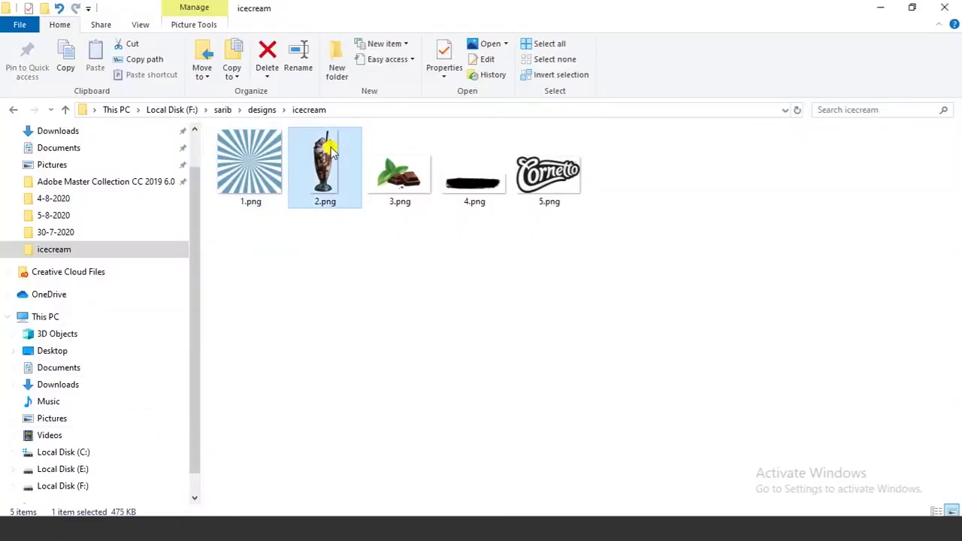
pyautogui.moveTo(327, 172); pyautogui.dragTo(380, 283)
pyautogui.hotkey('alt', 'Tab')
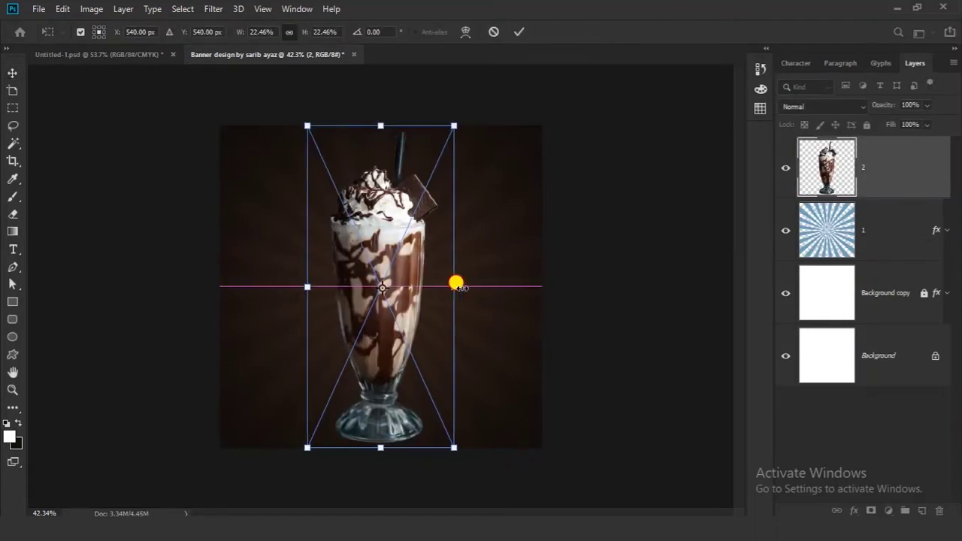
pyautogui.moveTo(456, 283); pyautogui.dragTo(466, 261)
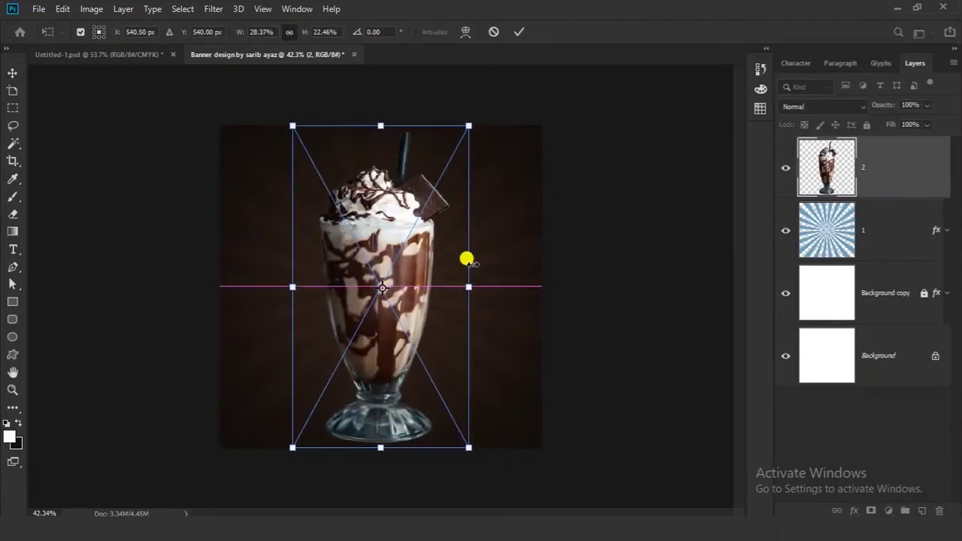
pyautogui.click(518, 33)
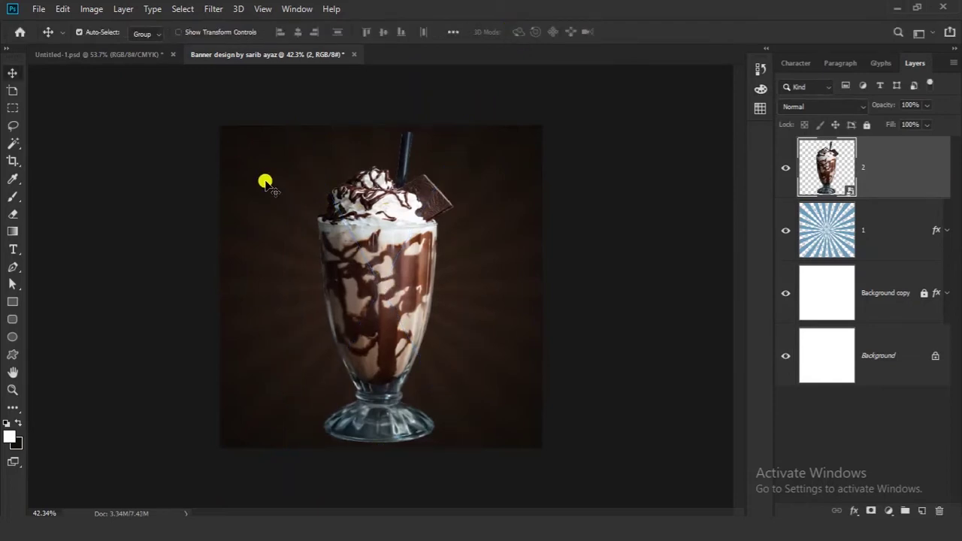
# Step: Scale the milkshake glass down with Free Transform, keeping it centred on the banner
pyautogui.click(66, 8)
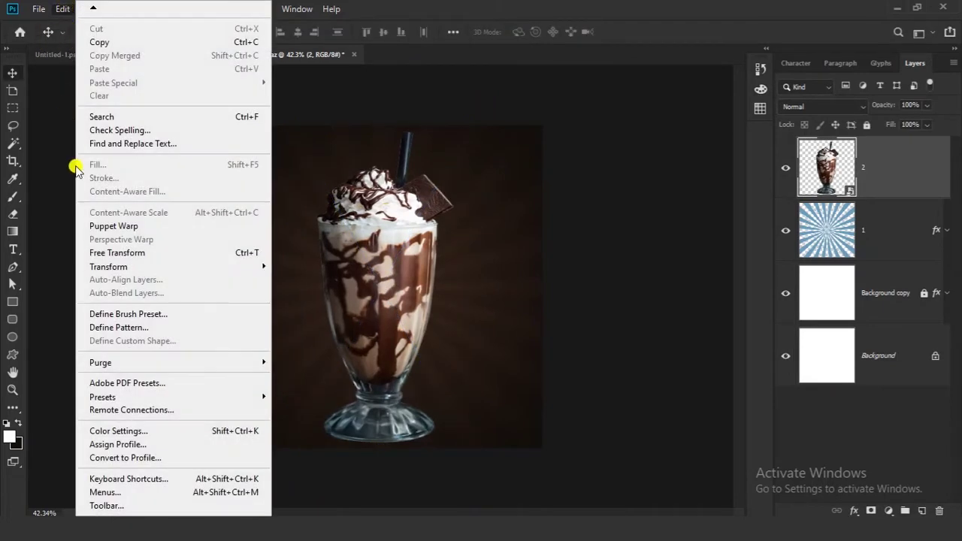
pyautogui.click(106, 255)
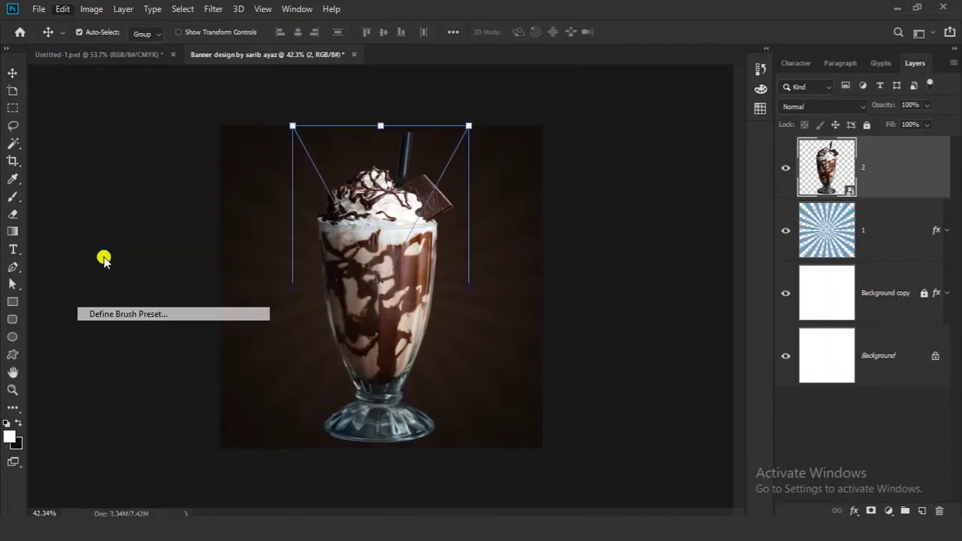
pyautogui.moveTo(464, 125); pyautogui.dragTo(456, 143)
pyautogui.click(518, 32)
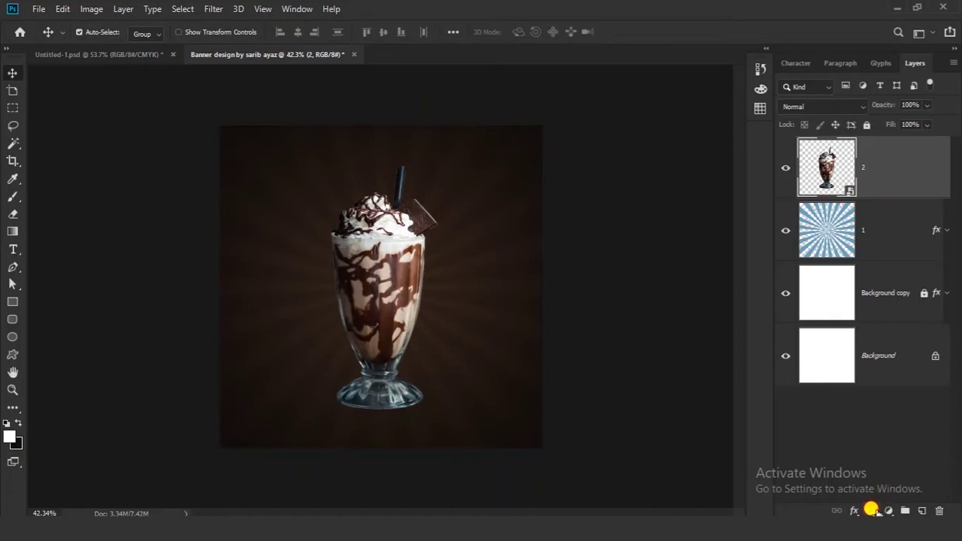
# Step: Add a layer mask to milkshake layer 2 and set up a black Soft Round brush of 87 px with 0% hardness
pyautogui.click(870, 510)
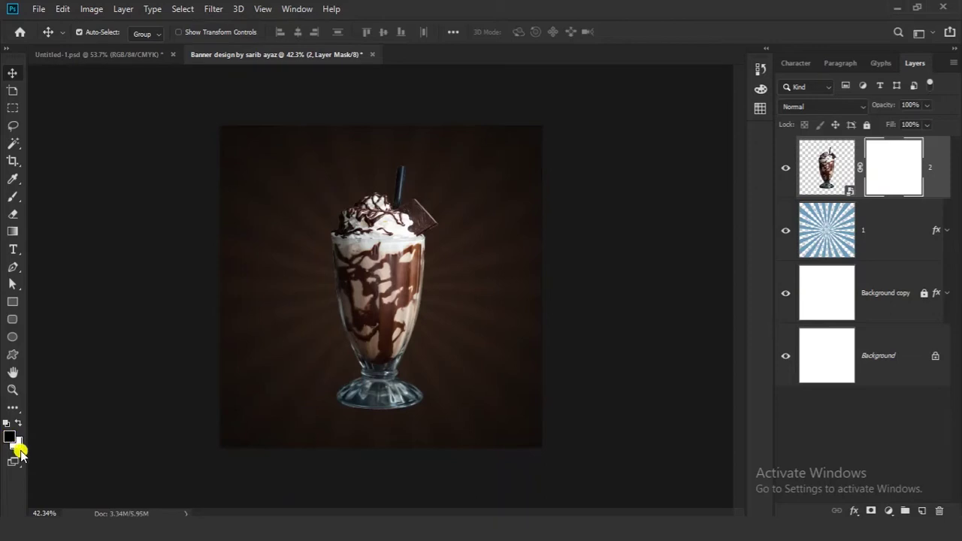
pyautogui.click(9, 194)
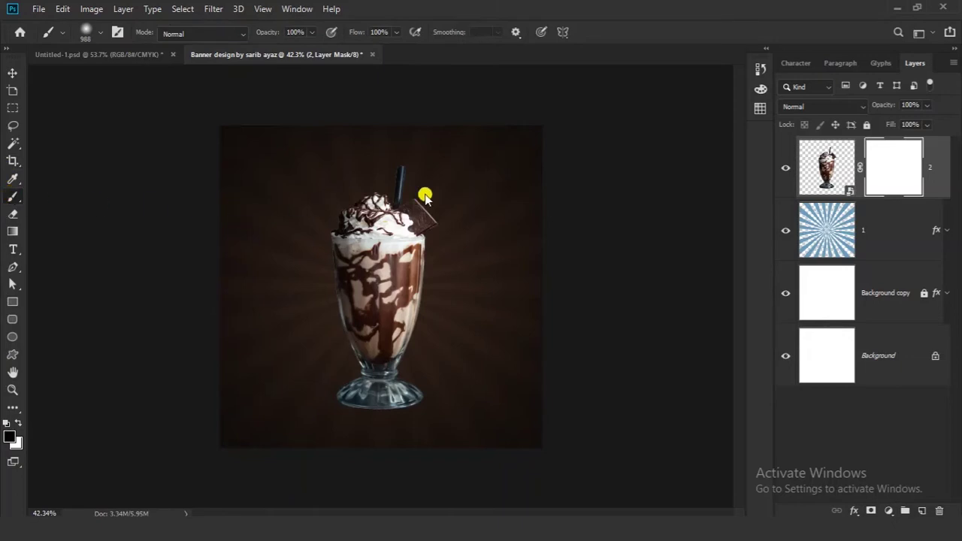
pyautogui.rightClick(502, 189)
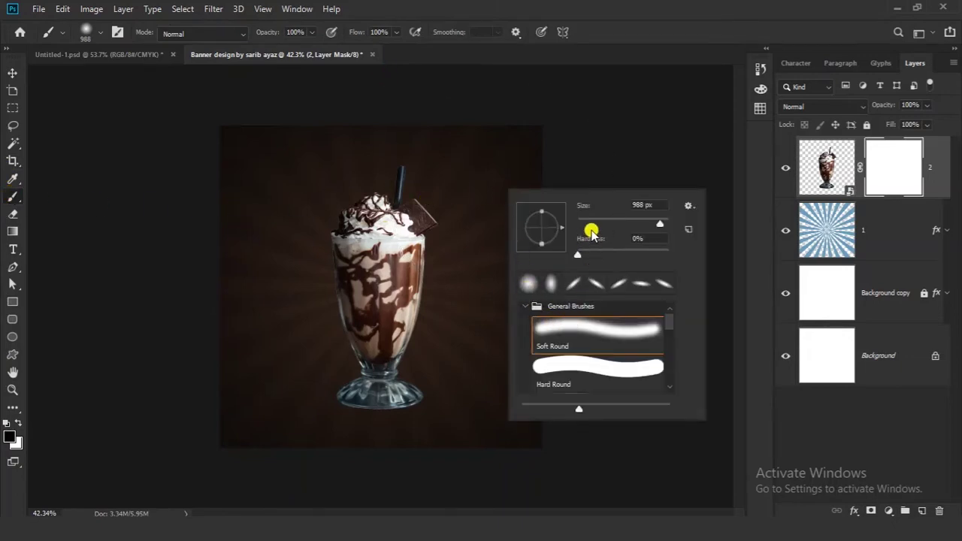
pyautogui.press('Tab')
pyautogui.click(617, 221)
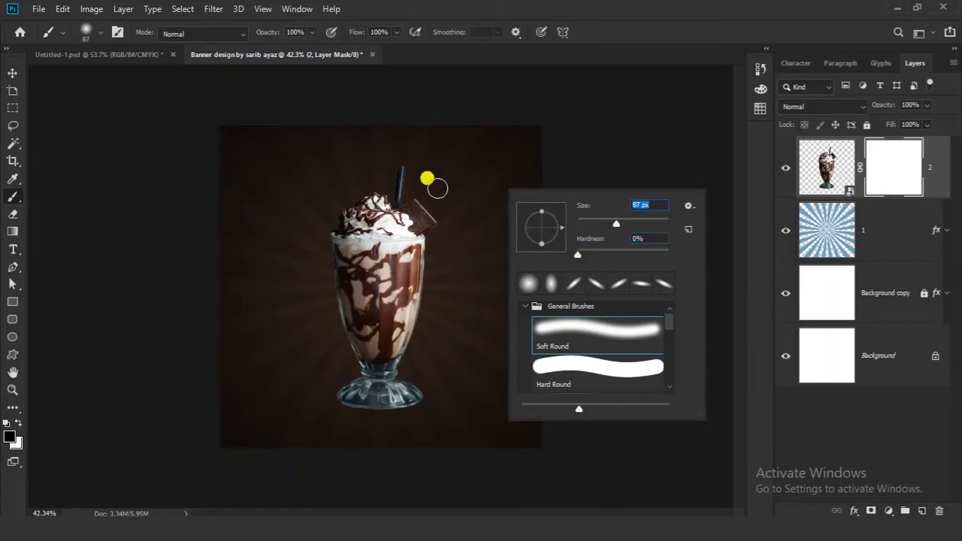
pyautogui.click(868, 163)
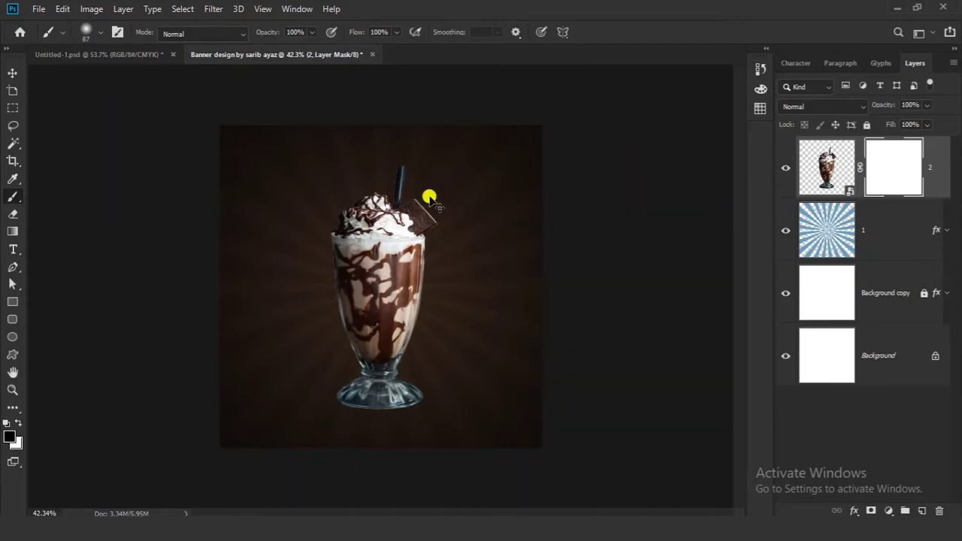
# Step: Paint black on the layer mask to hide the upper part of the straw
pyautogui.scroll(5, 387, 151)
pyautogui.moveTo(470, 216)
pyautogui.mouseDown()
pyautogui.moveTo(453, 269)
pyautogui.moveTo(451, 229)
pyautogui.mouseUp()
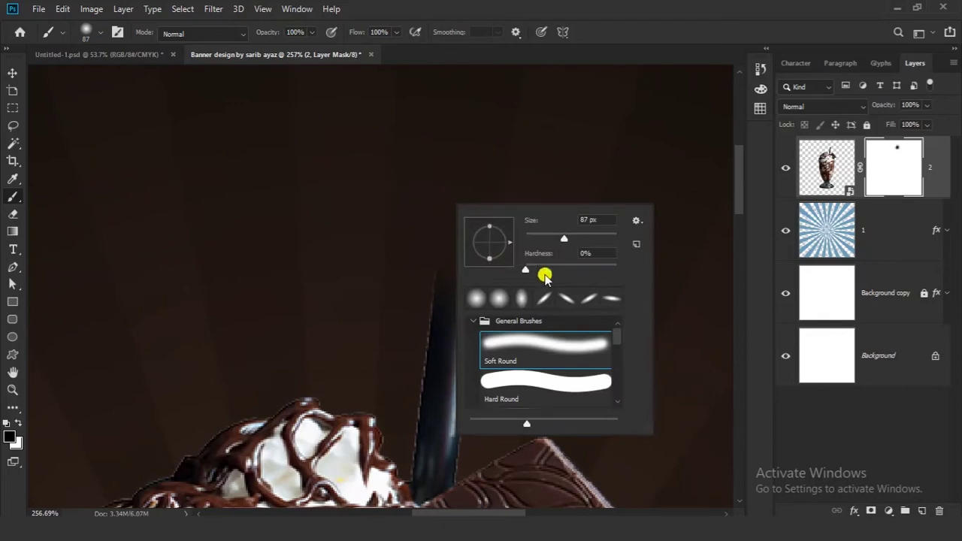
pyautogui.moveTo(369, 248)
pyautogui.mouseDown()
pyautogui.moveTo(482, 283)
pyautogui.moveTo(445, 339)
pyautogui.moveTo(405, 171)
pyautogui.mouseUp()
# Step: Mask out the rest of the straw down to the cream and chocolate piece, reducing the brush to 19 px and finally 6 px
pyautogui.press('[')
pyautogui.press('[')
pyautogui.press('[')
pyautogui.press('[')
pyautogui.press('[')
pyautogui.press('[')
pyautogui.press('[')
pyautogui.press('[')
pyautogui.press('[')
pyautogui.press('[')
pyautogui.press('[')
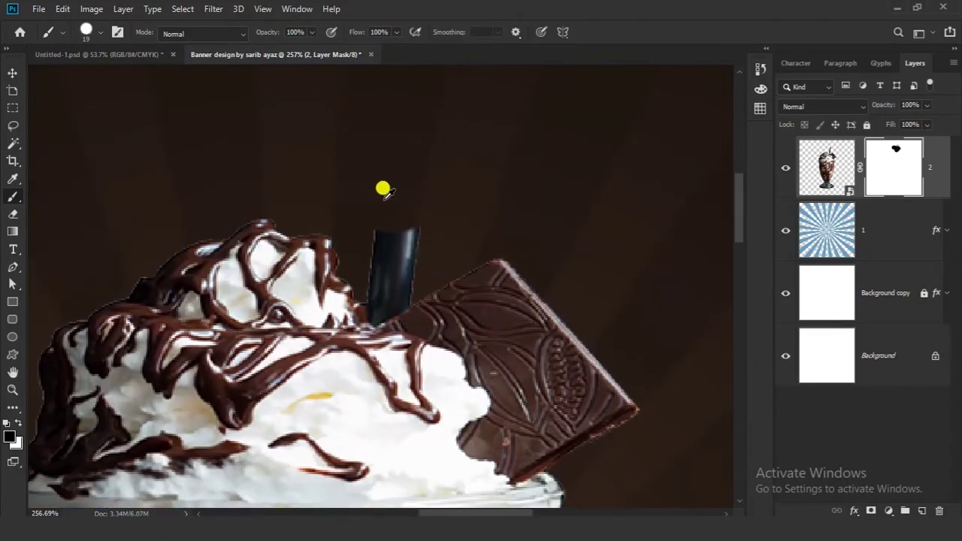
pyautogui.moveTo(380, 231); pyautogui.dragTo(413, 237)
pyautogui.scroll(5, 396, 293)
pyautogui.press('[')
pyautogui.press('[')
pyautogui.press('[')
pyautogui.press('[')
pyautogui.press('[')
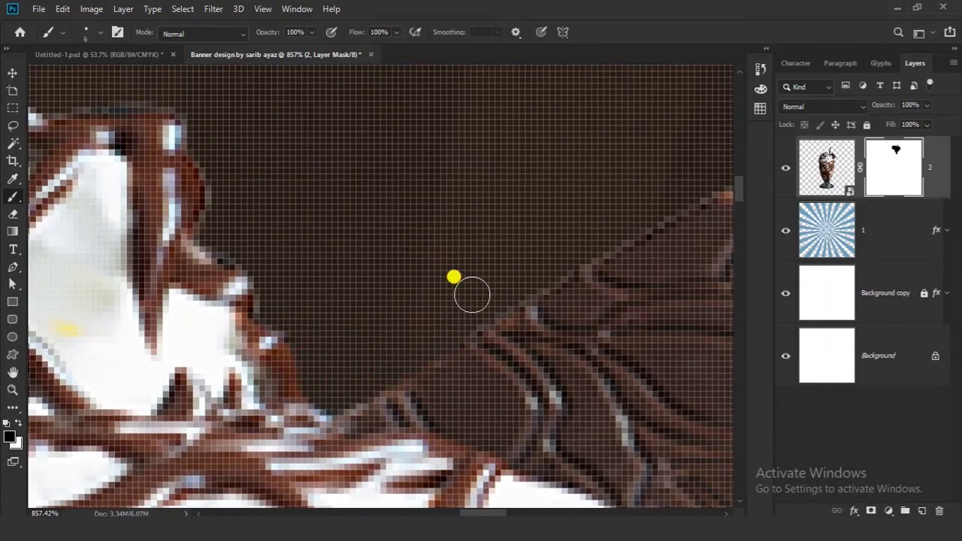
pyautogui.hotkey('ctrl', '0')
pyautogui.scroll(4, 391, 443)
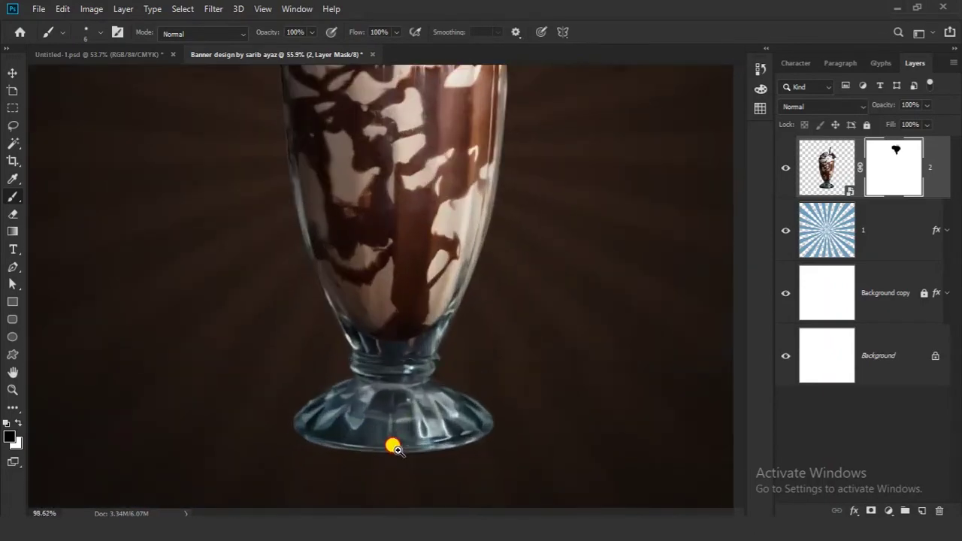
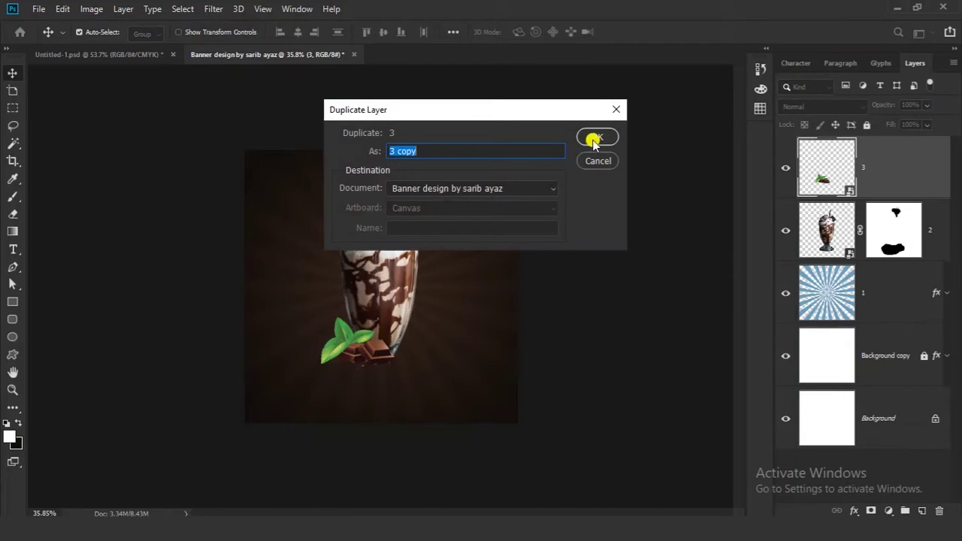
# Step: Duplicate the mint-and-chocolate layer 3 as "3 copy" and flip the copy horizontally
pyautogui.click(594, 139)
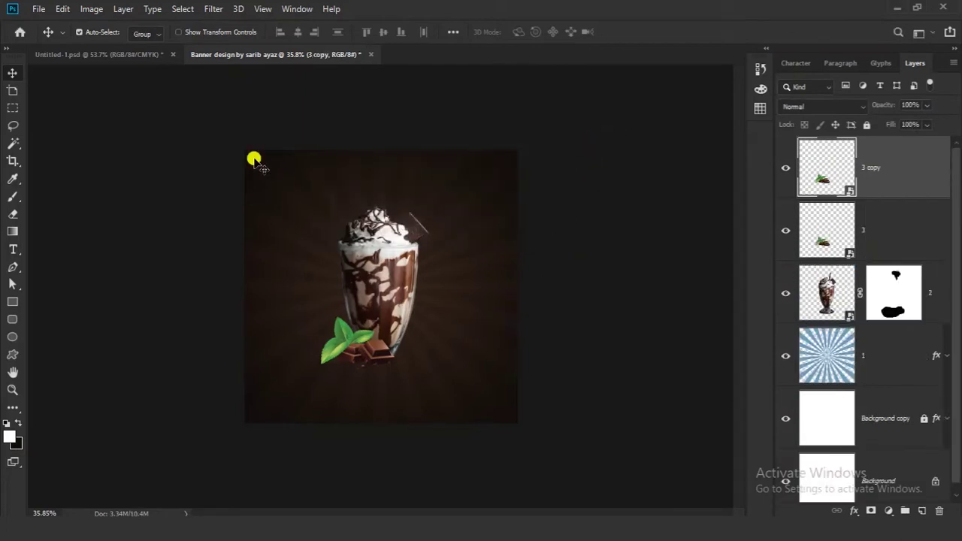
pyautogui.click(62, 9)
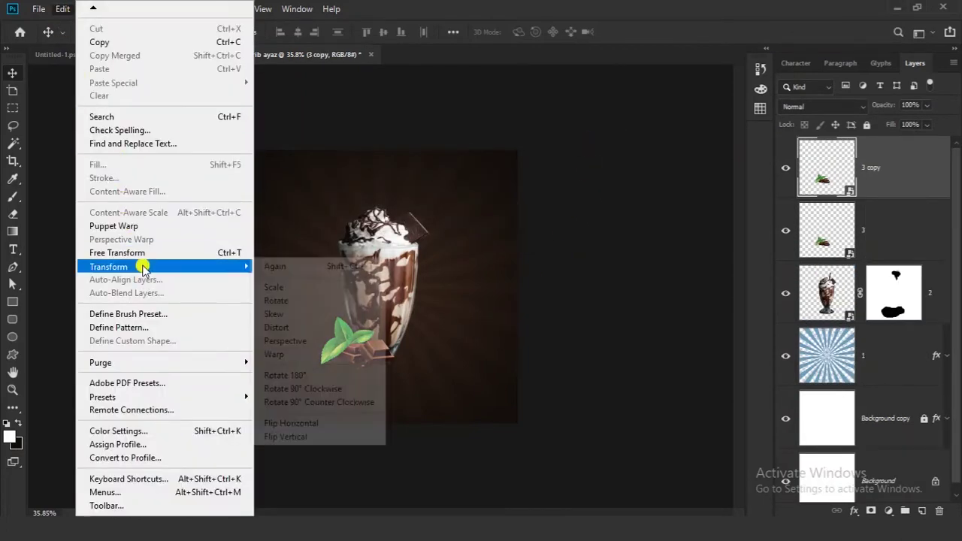
pyautogui.click(140, 253)
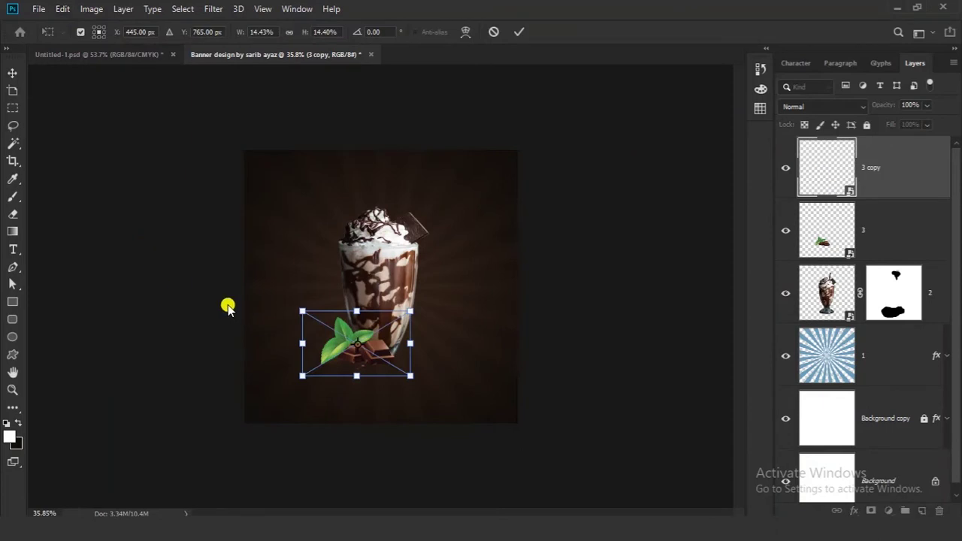
pyautogui.rightClick(374, 340)
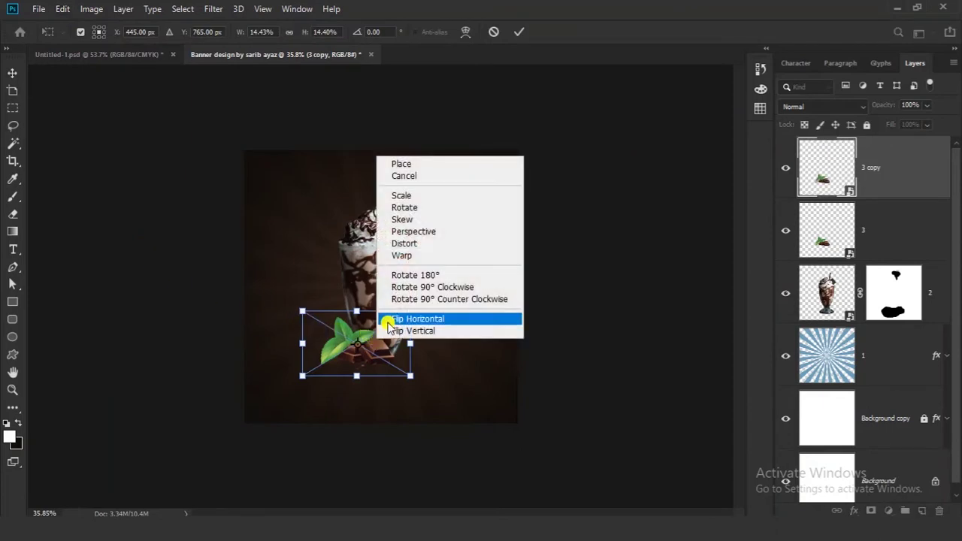
pyautogui.click(386, 320)
# Step: Scale the flipped copy down to about 10% and place it at the right side of the glass's base
pyautogui.moveTo(384, 340); pyautogui.dragTo(440, 341)
pyautogui.moveTo(455, 307)
pyautogui.mouseDown()
pyautogui.moveTo(441, 307)
pyautogui.moveTo(441, 317)
pyautogui.mouseUp()
pyautogui.moveTo(402, 348); pyautogui.dragTo(455, 358)
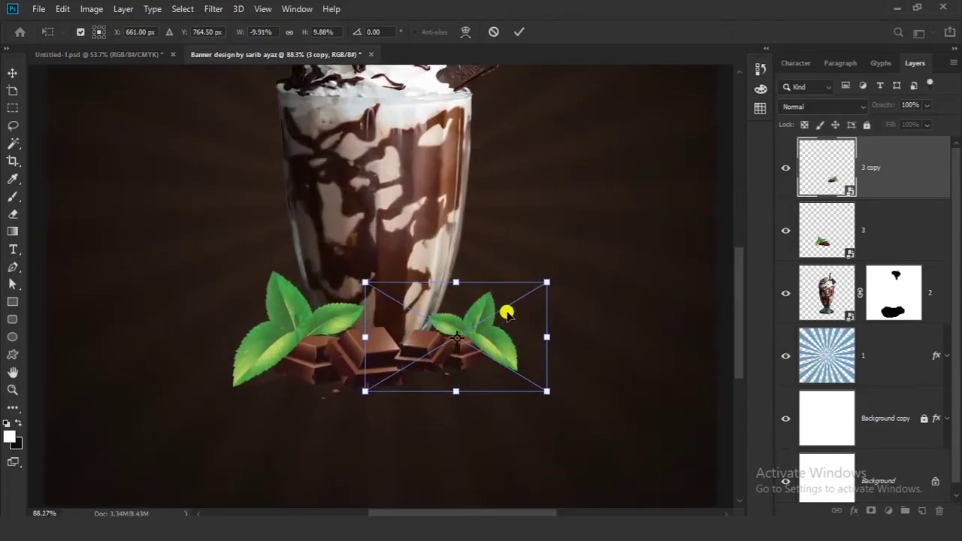
pyautogui.moveTo(541, 273); pyautogui.dragTo(548, 274)
pyautogui.click(518, 31)
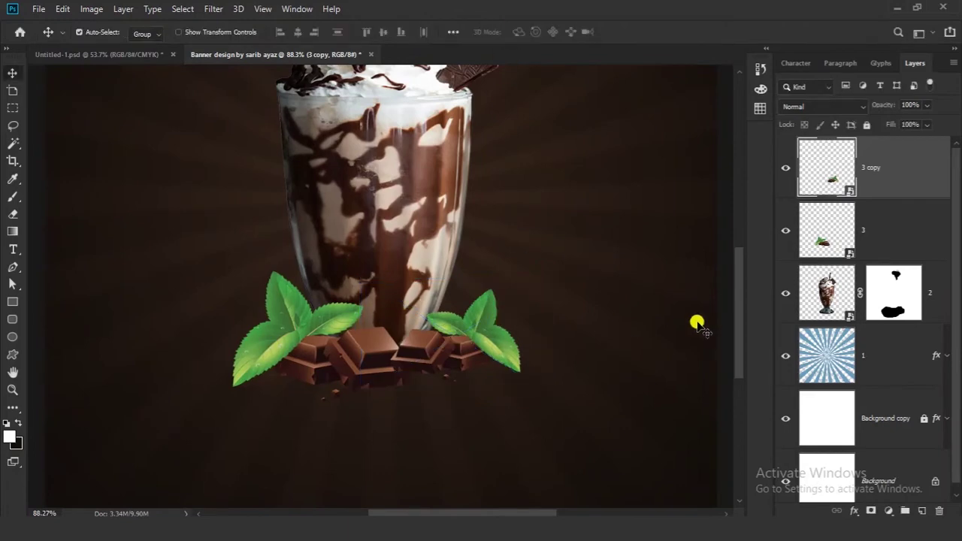
# Step: Move layer 3 copy beneath layer 3 and scale layer 3 to about 14.86% with Free Transform
pyautogui.moveTo(899, 167); pyautogui.dragTo(898, 241)
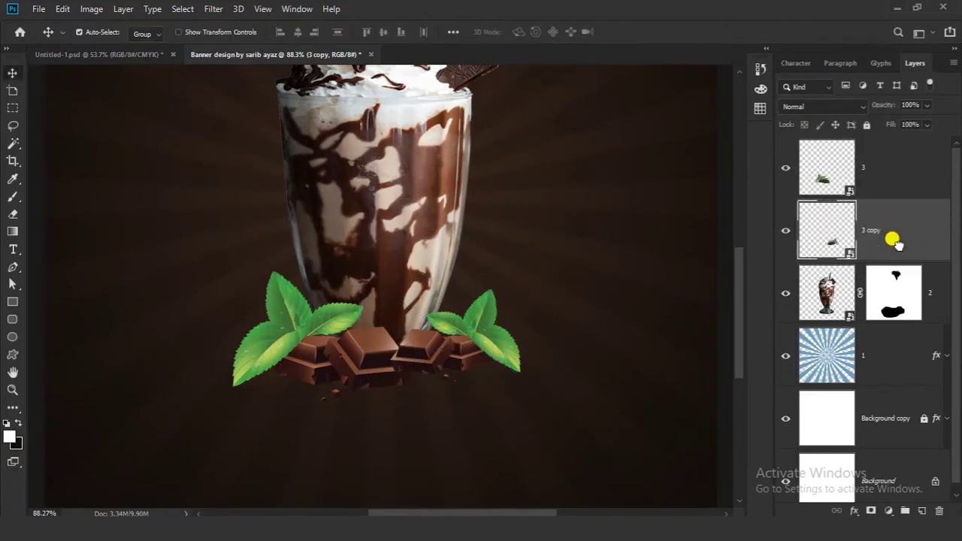
pyautogui.click(385, 360)
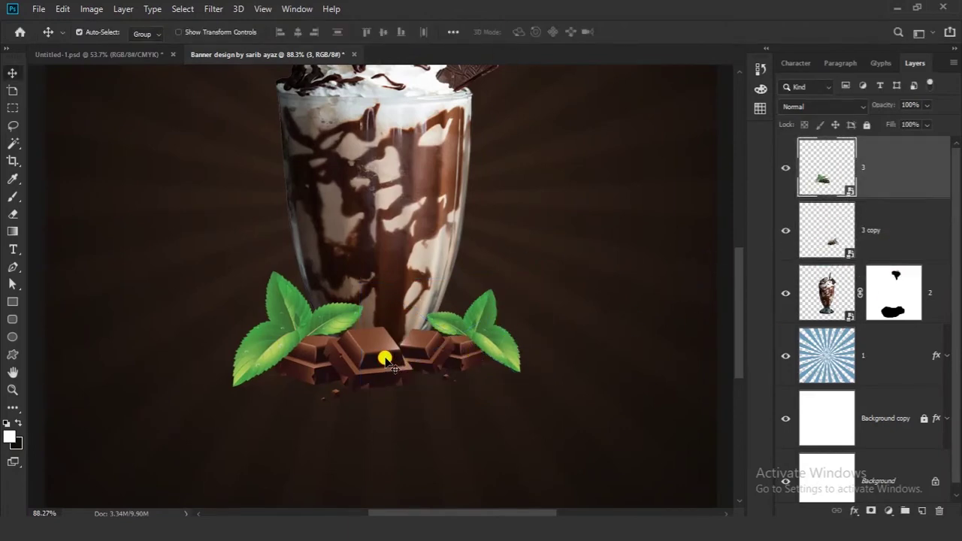
pyautogui.click(63, 9)
pyautogui.click(122, 251)
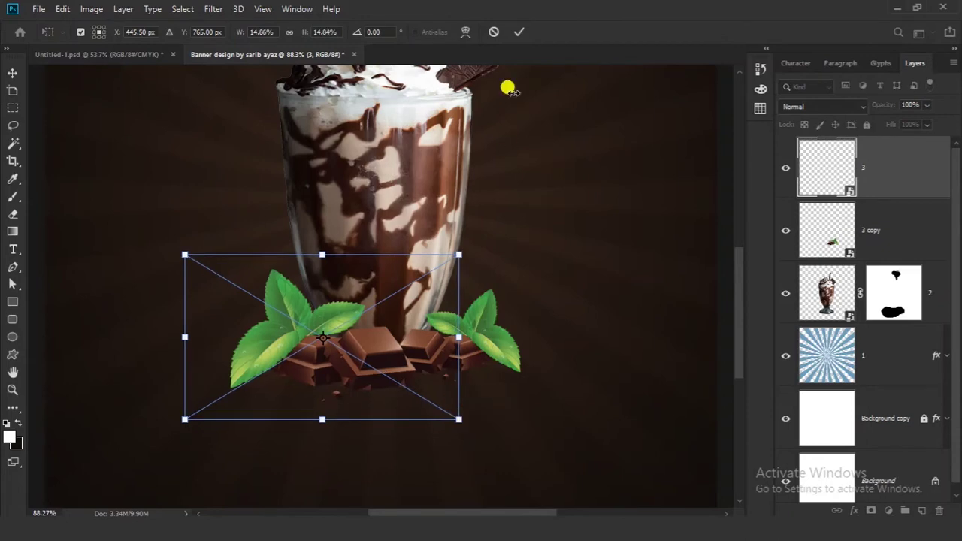
pyautogui.click(519, 32)
# Step: Group layers 3 and 3 copy, checking the group by toggling its visibility
pyautogui.hotkey('ctrl', '0')
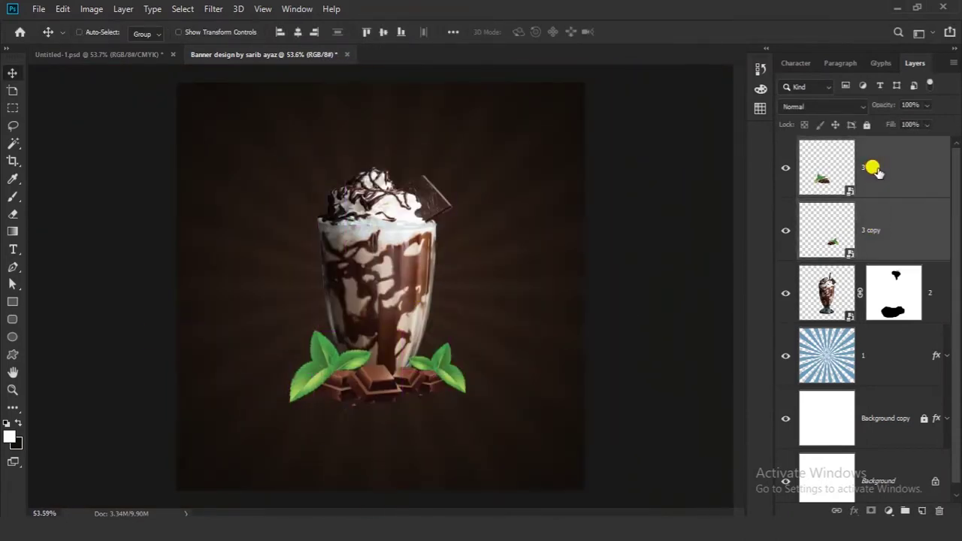
pyautogui.hotkey('ctrl', 'g')
pyautogui.click(785, 145)
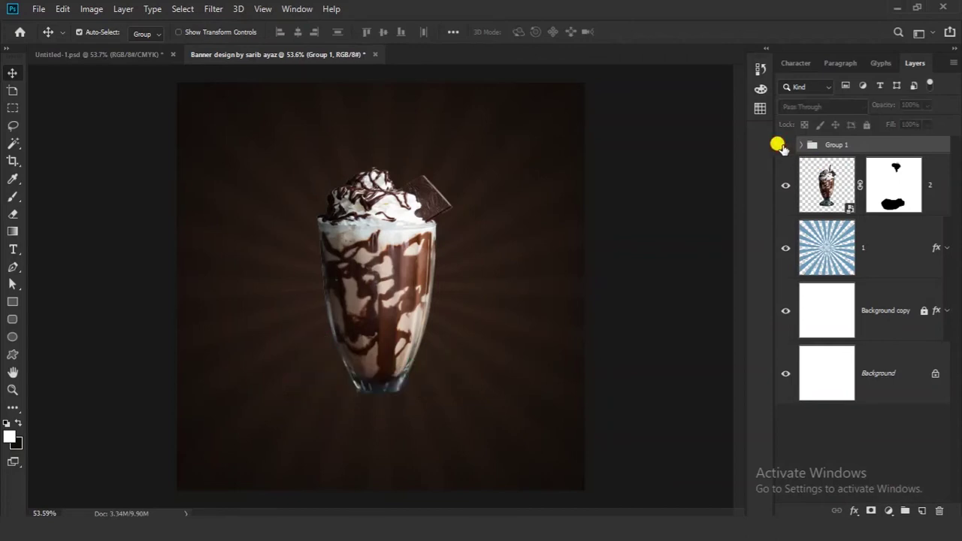
pyautogui.click(785, 144)
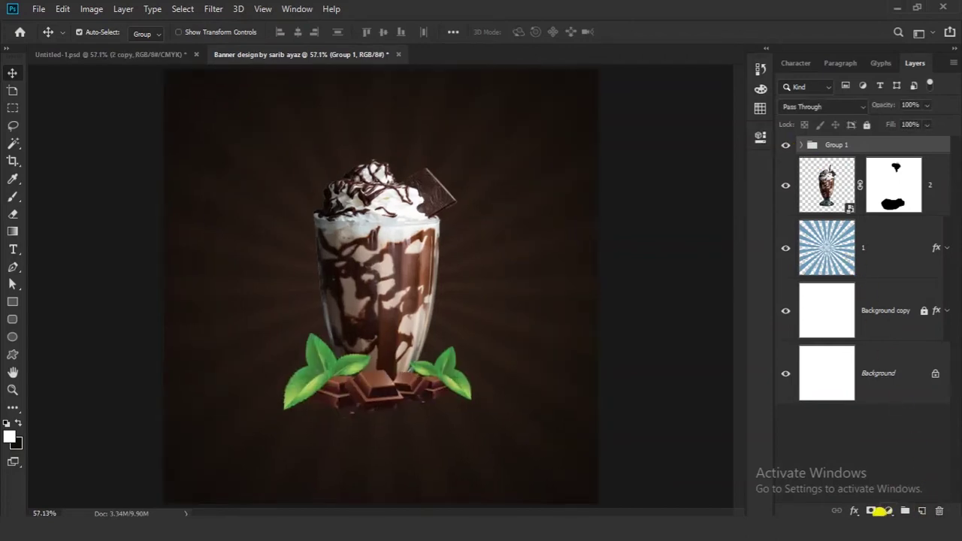
# Step: Add a Brightness/Contrast adjustment clipped to Group 1, with brightness -78 and contrast 49
pyautogui.click(885, 511)
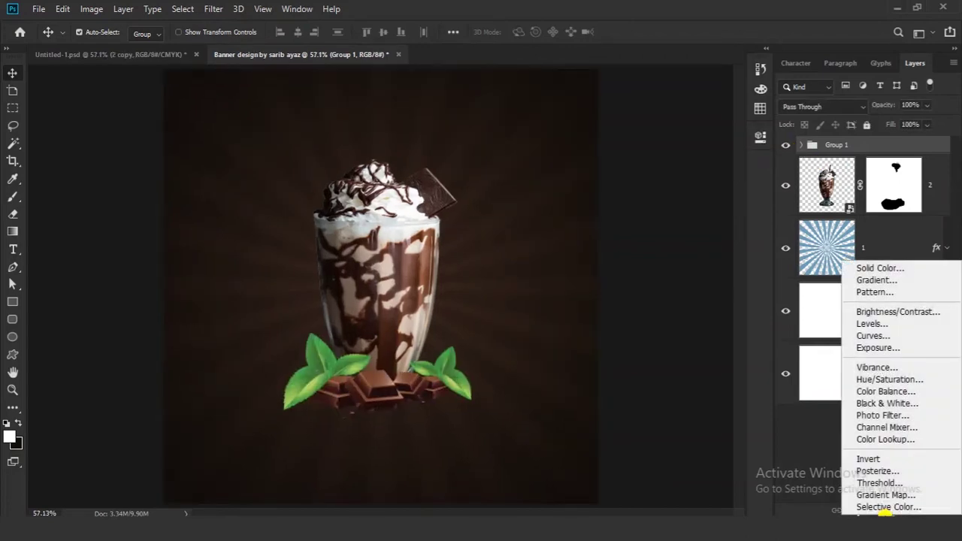
pyautogui.click(899, 312)
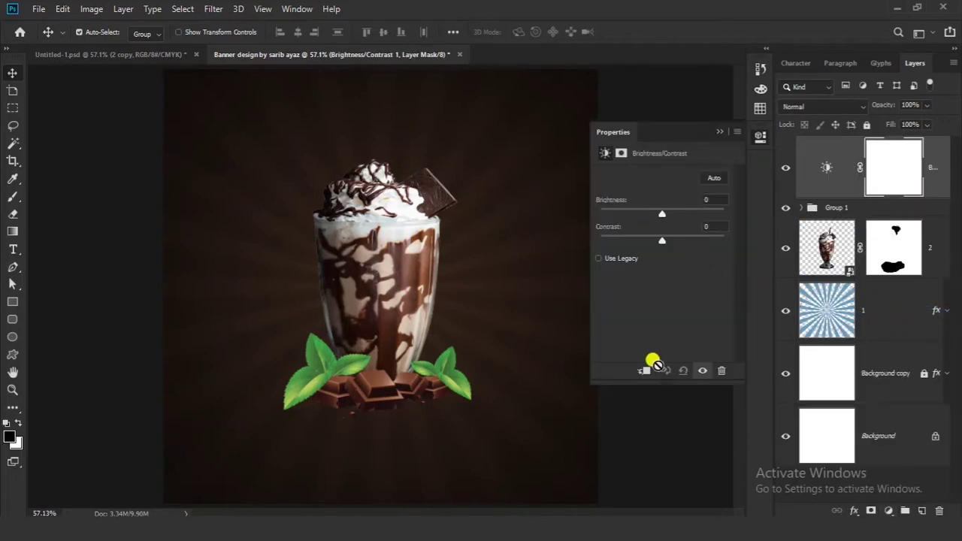
pyautogui.click(646, 372)
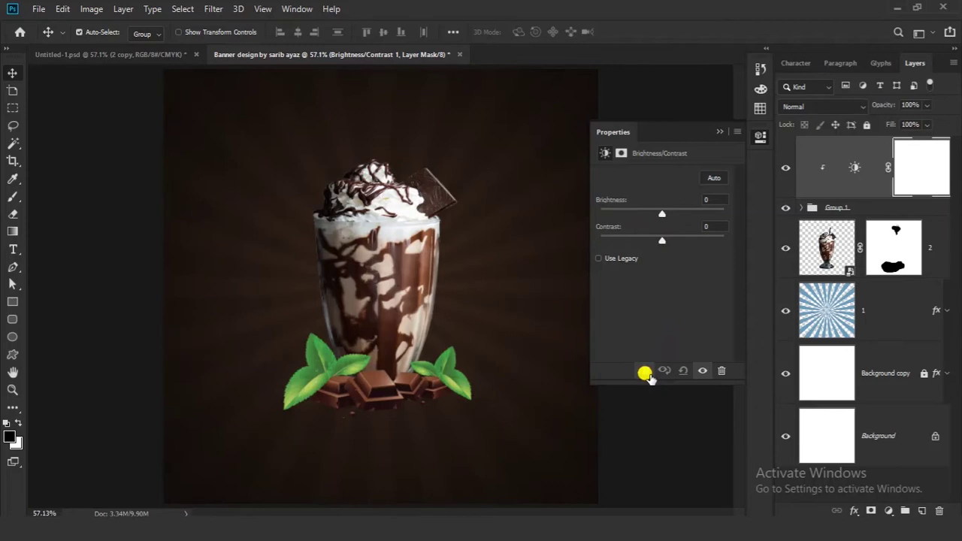
pyautogui.moveTo(663, 212); pyautogui.dragTo(635, 211)
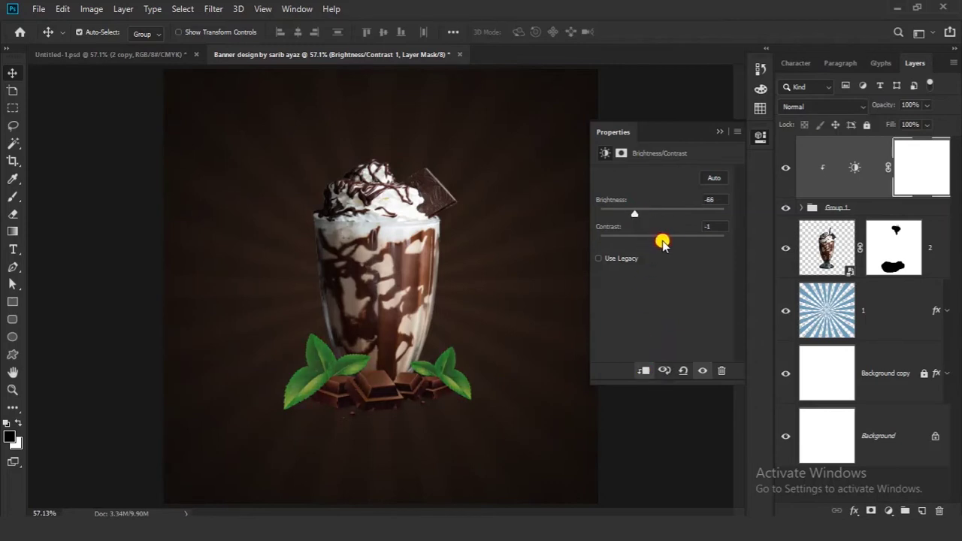
pyautogui.moveTo(662, 243); pyautogui.dragTo(690, 248)
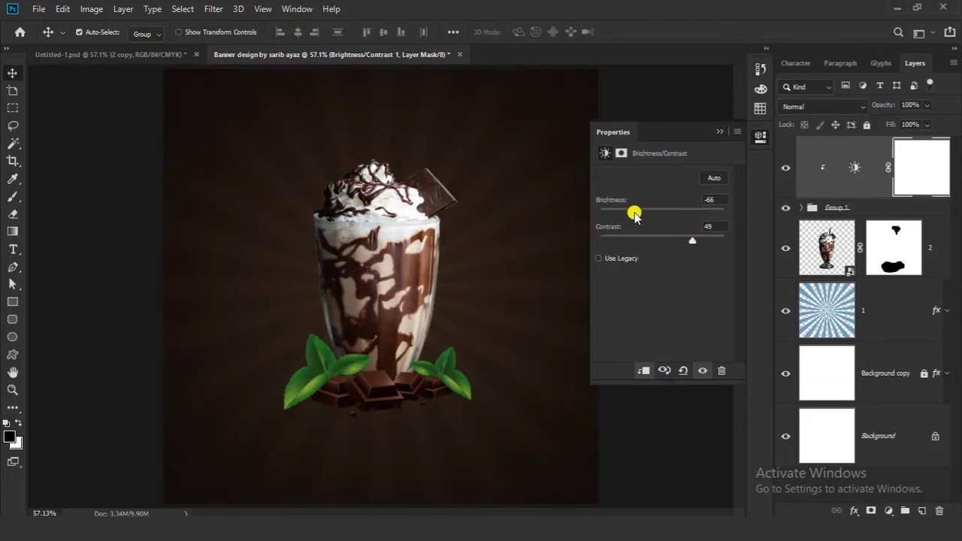
pyautogui.moveTo(635, 215); pyautogui.dragTo(629, 215)
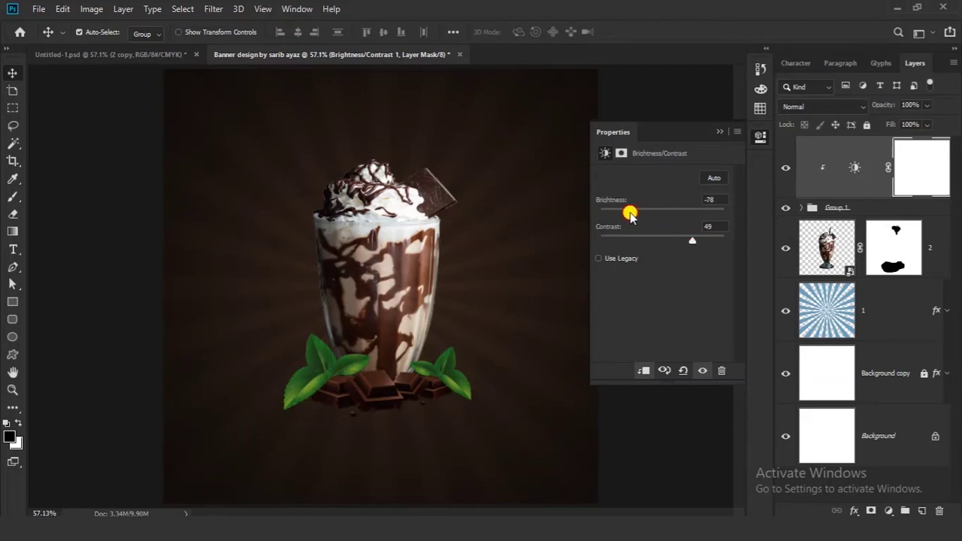
pyautogui.click(719, 136)
# Step: Group the Brightness/Contrast adjustment with Group 1 and name the new group "Chocolate"
pyautogui.moveTo(468, 258); pyautogui.dragTo(432, 262)
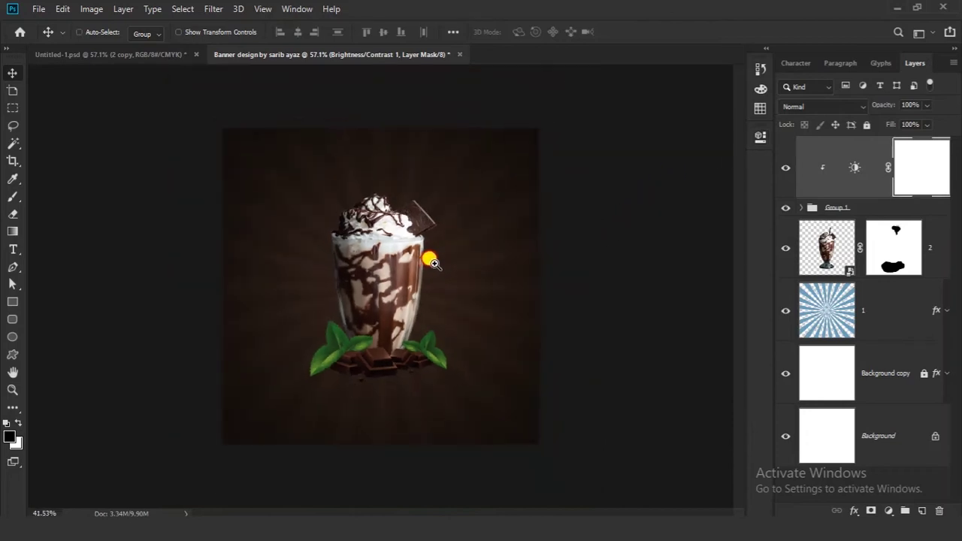
pyautogui.click(602, 242)
pyautogui.click(856, 211)
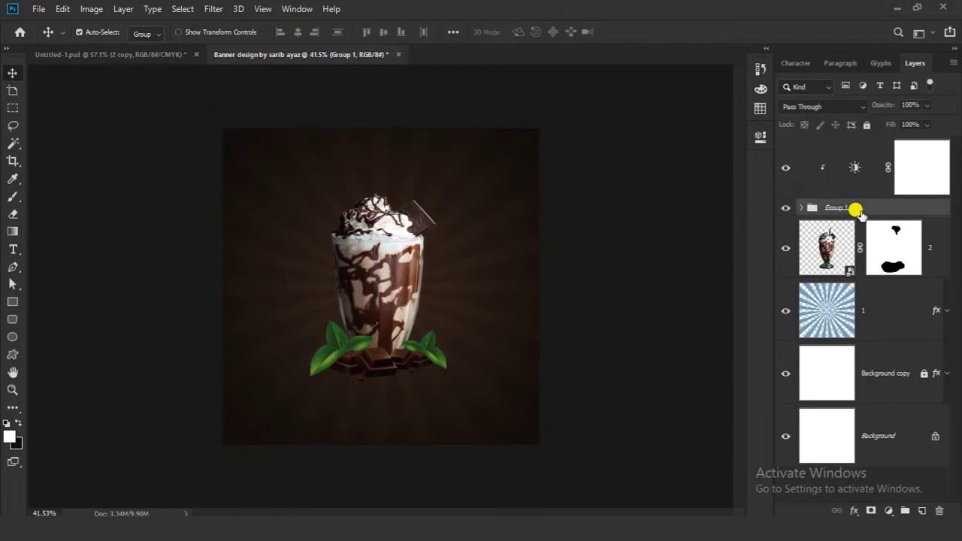
pyautogui.click(824, 178)
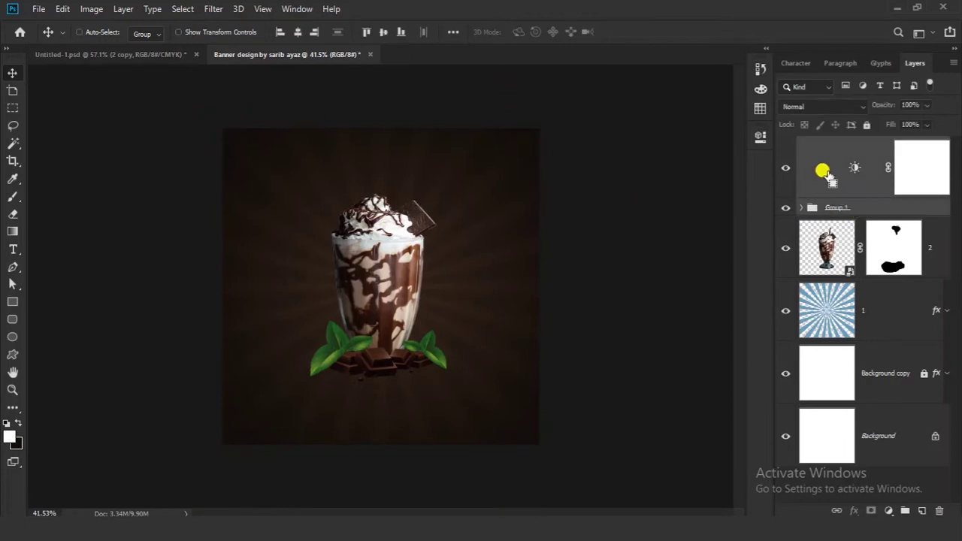
pyautogui.hotkey('ctrl', 'g')
pyautogui.click(785, 145)
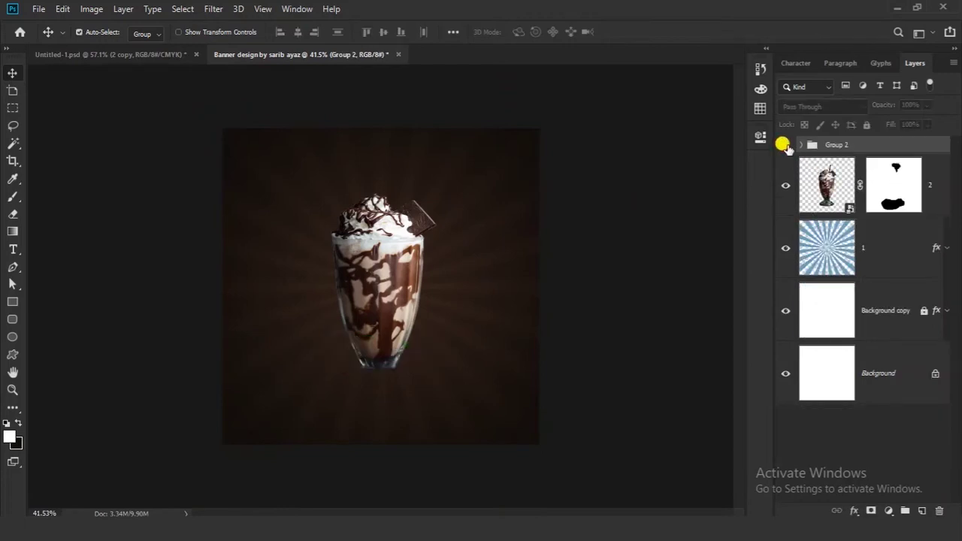
pyautogui.click(786, 145)
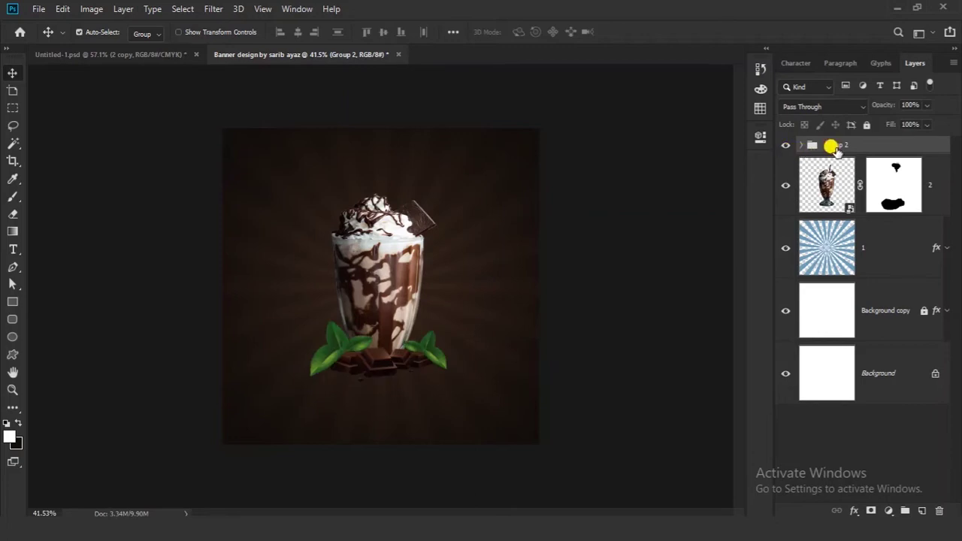
pyautogui.press('Return')
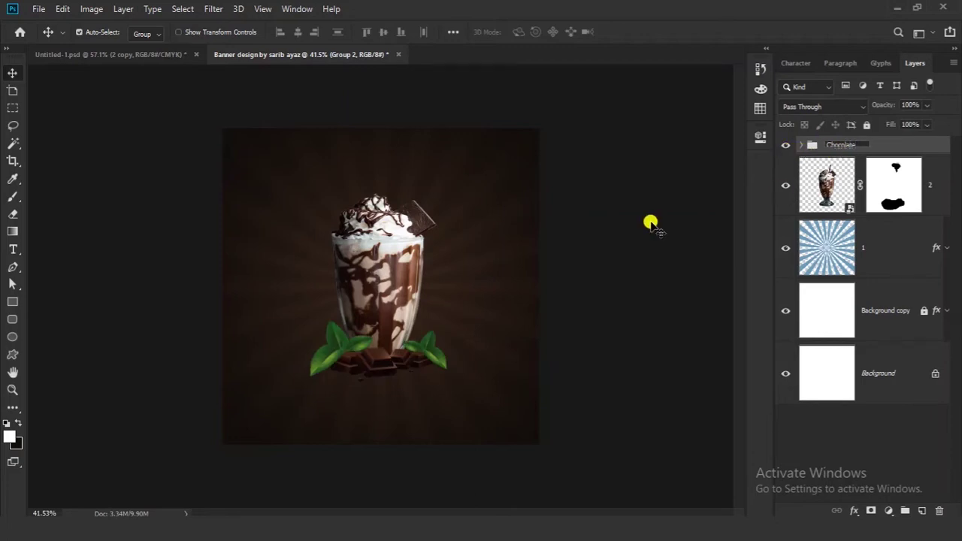
# Step: Add a new empty layer directly above sunburst layer 1, beneath the milkshake glass
pyautogui.hotkey('ctrl', '0')
pyautogui.click(891, 248)
pyautogui.click(786, 249)
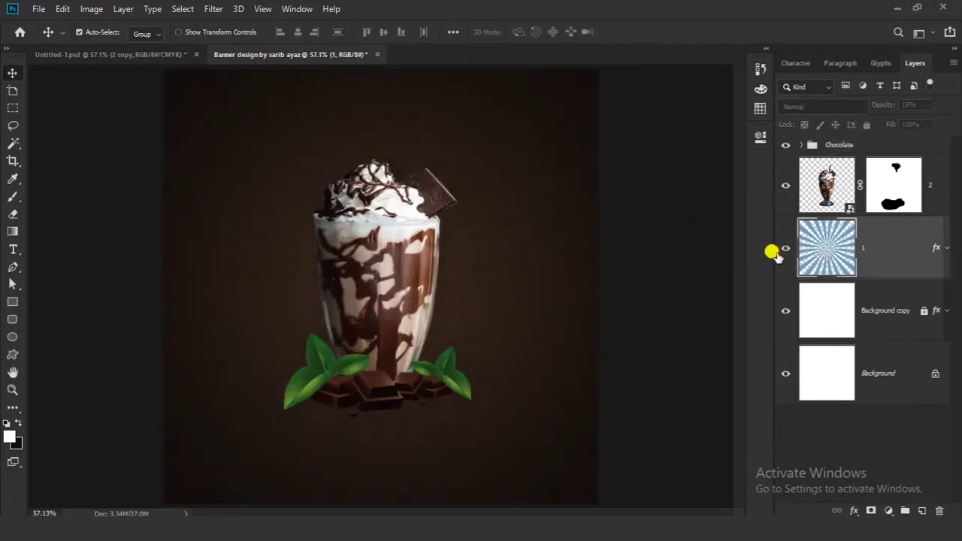
pyautogui.click(776, 253)
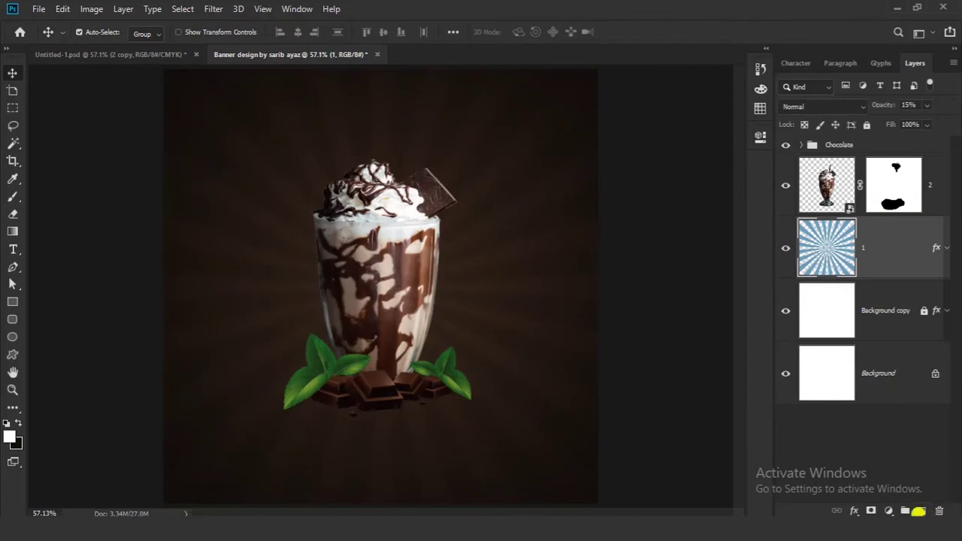
pyautogui.click(918, 511)
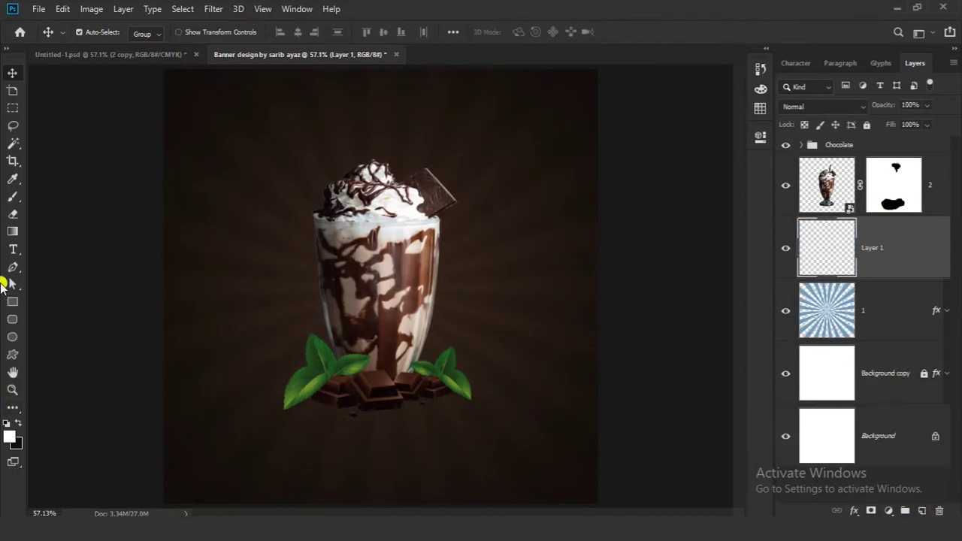
# Step: Activate the Brush tool and set the foreground colour to black (000000)
pyautogui.click(12, 198)
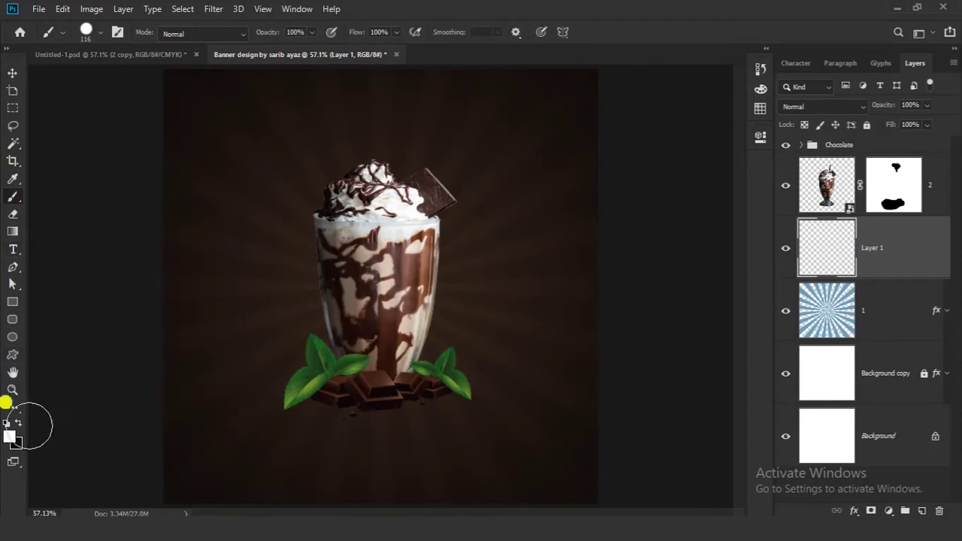
pyautogui.click(9, 437)
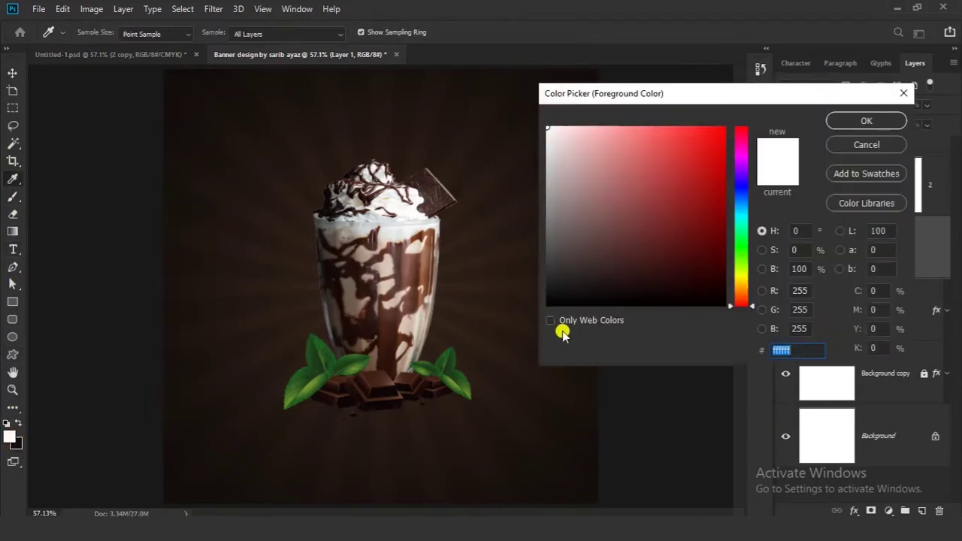
pyautogui.moveTo(554, 290); pyautogui.dragTo(505, 313)
pyautogui.click(843, 121)
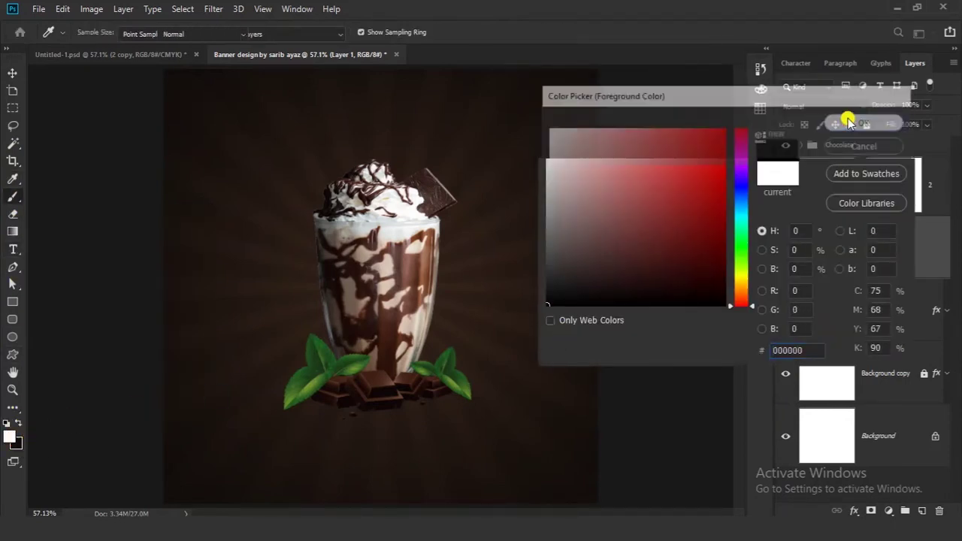
# Step: Shape the 116 px brush tip into a narrow diagonal ellipse and set its hardness to 0%
pyautogui.moveTo(329, 422); pyautogui.dragTo(375, 422)
pyautogui.rightClick(243, 339)
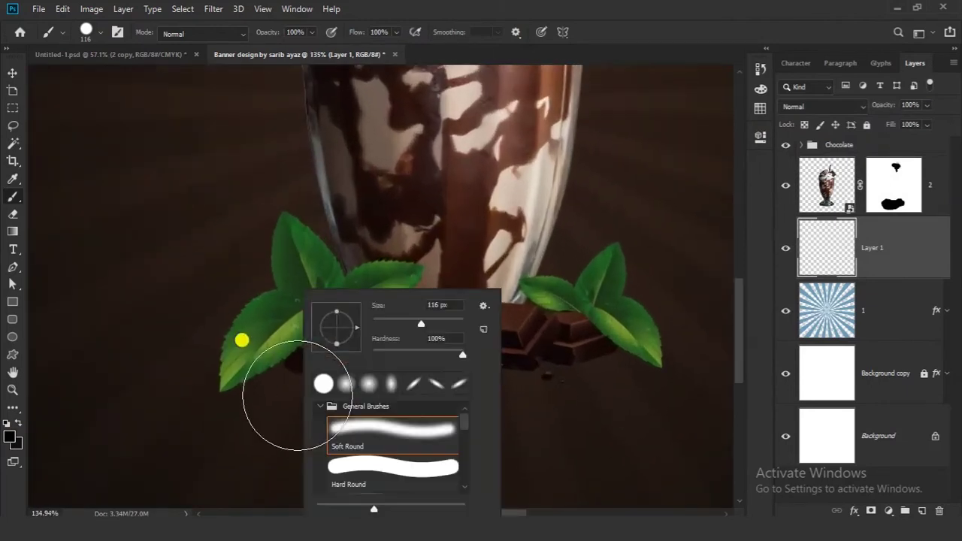
pyautogui.moveTo(336, 318)
pyautogui.mouseDown()
pyautogui.moveTo(208, 337)
pyautogui.moveTo(352, 329)
pyautogui.moveTo(355, 319)
pyautogui.moveTo(232, 308)
pyautogui.moveTo(226, 313)
pyautogui.moveTo(350, 316)
pyautogui.mouseUp()
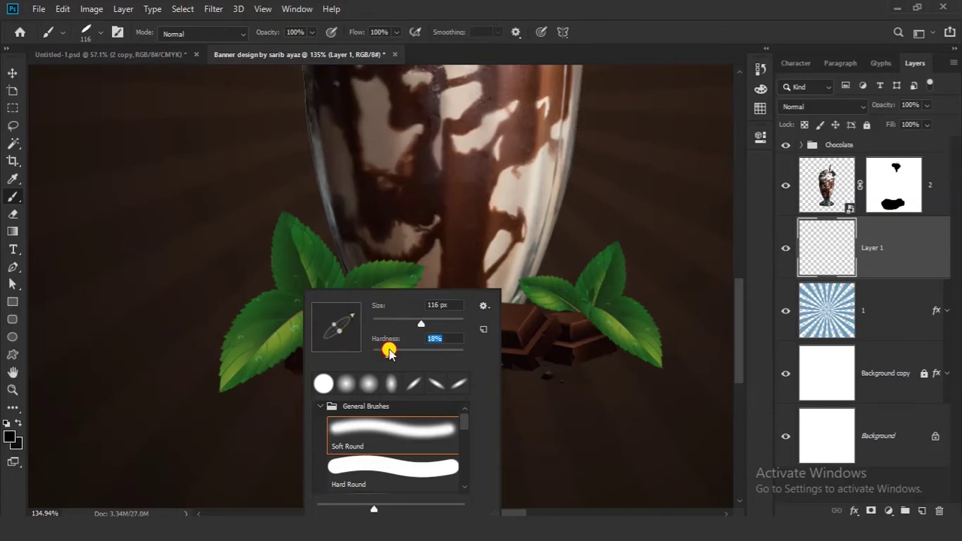
pyautogui.moveTo(388, 351); pyautogui.dragTo(371, 351)
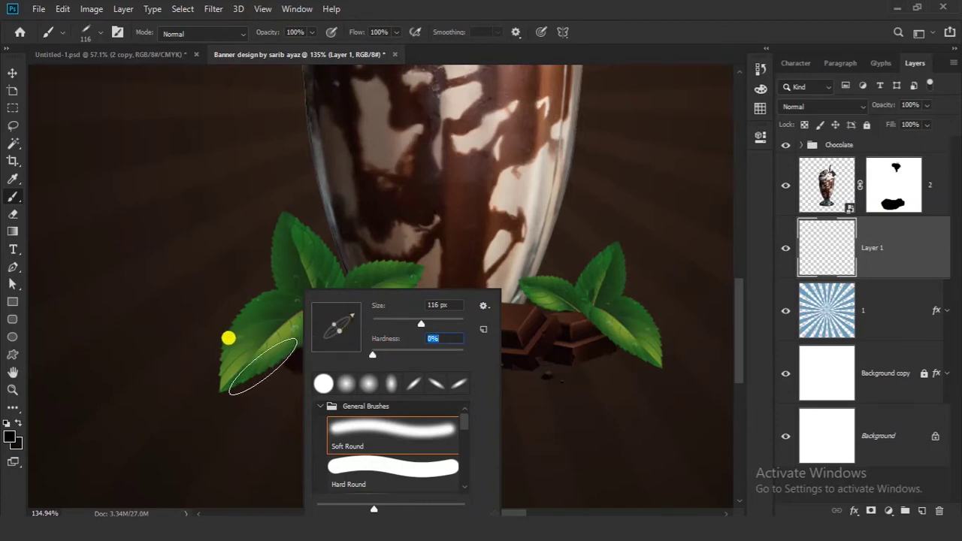
# Step: Paint soft black shadows beneath the left mint leaf and left chocolate pieces, re-angling the 116 px elliptical brush to follow their edges
pyautogui.click(259, 372)
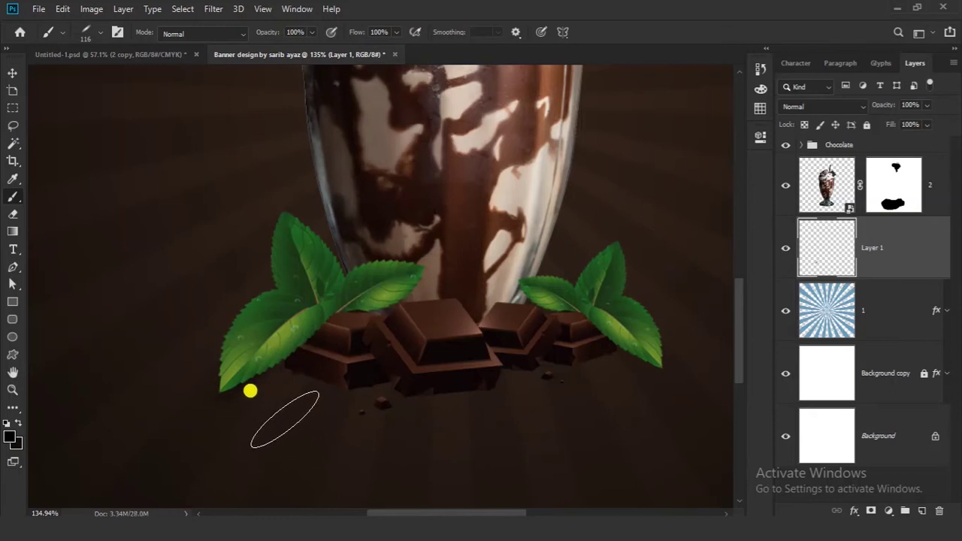
pyautogui.scroll(2, 286, 420)
pyautogui.scroll(1, 238, 379)
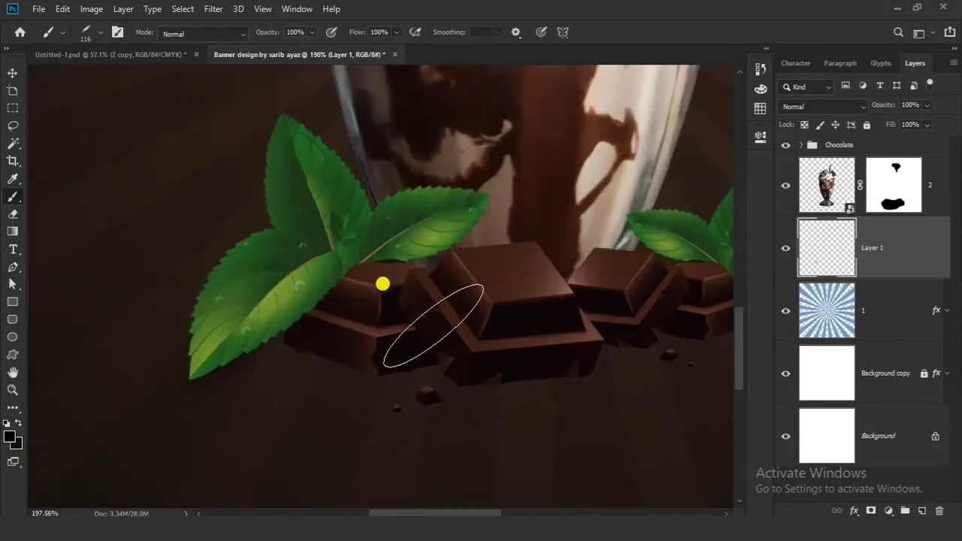
pyautogui.rightClick(425, 247)
pyautogui.moveTo(532, 315); pyautogui.dragTo(548, 339)
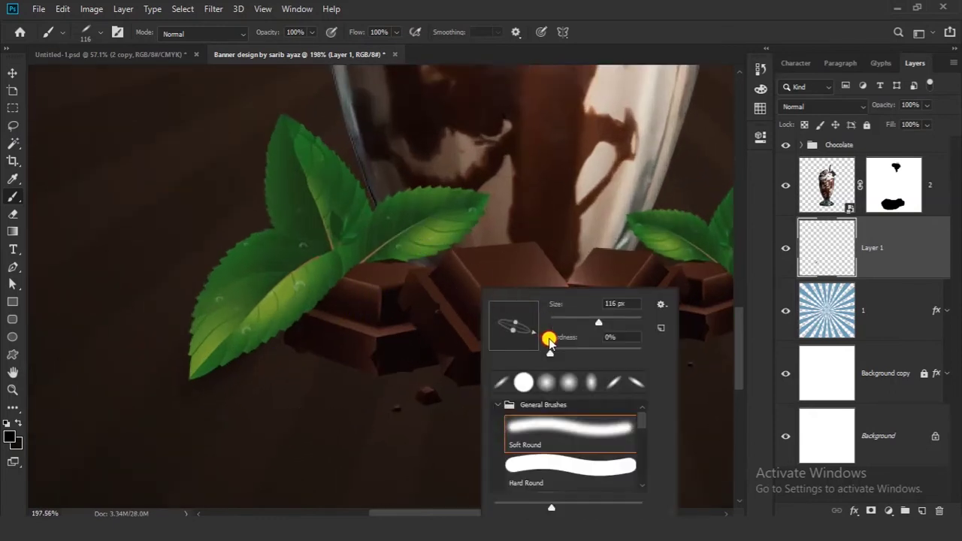
pyautogui.press('Return')
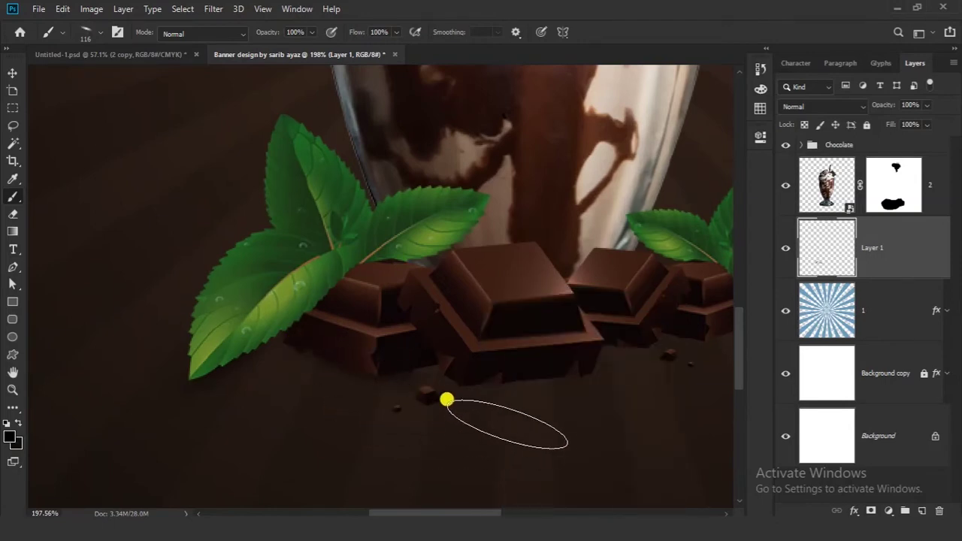
# Step: Paint the shadow under the front chocolate block with the brush tilted along its lower edge, setting the brush hardness to 15%
pyautogui.moveTo(522, 381); pyautogui.dragTo(320, 306)
pyautogui.rightClick(325, 306)
pyautogui.moveTo(396, 337); pyautogui.dragTo(335, 342)
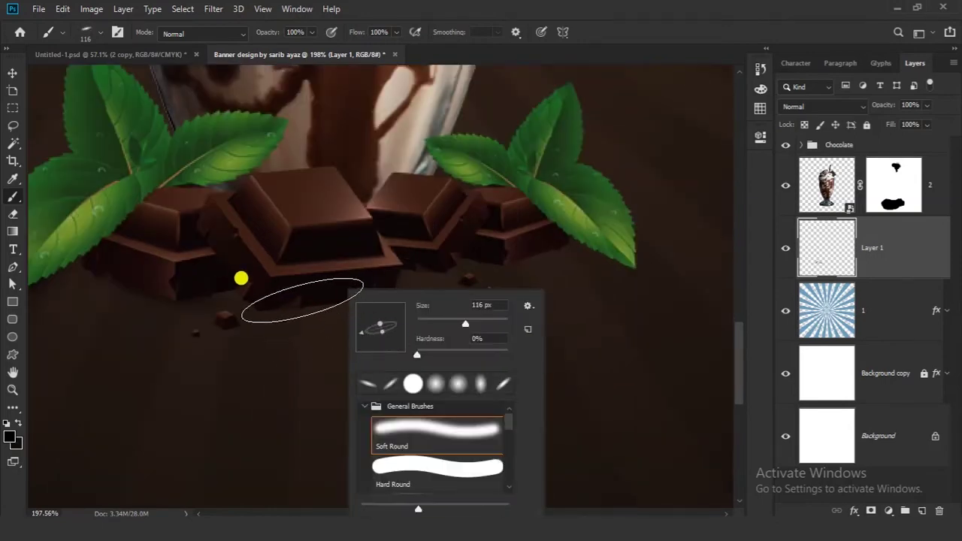
pyautogui.click(283, 298)
pyautogui.rightClick(318, 292)
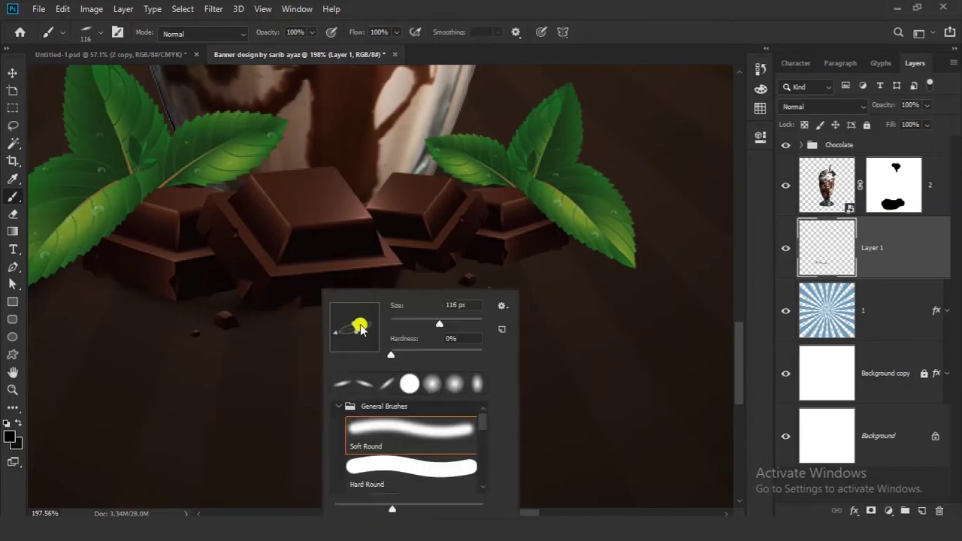
pyautogui.moveTo(391, 355); pyautogui.dragTo(405, 356)
pyautogui.click(303, 282)
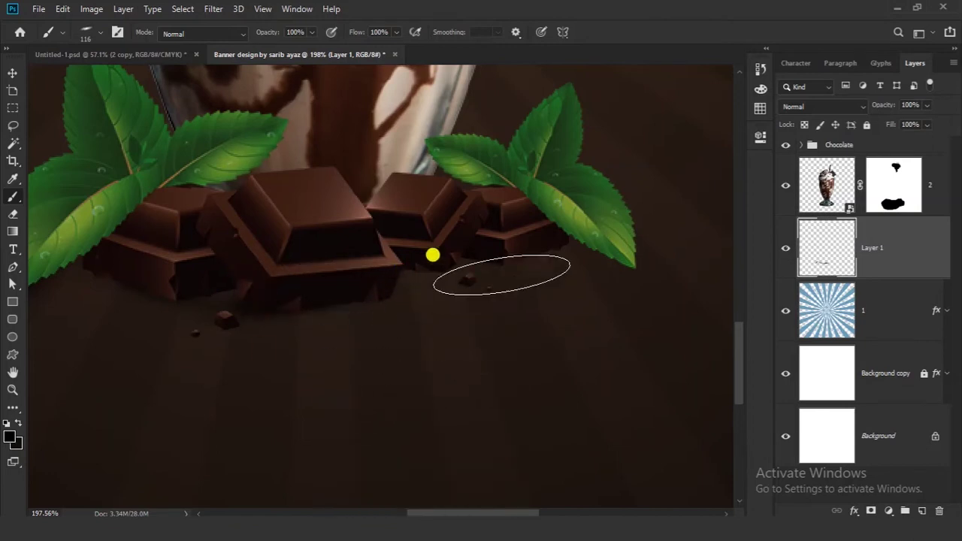
# Step: Shade beneath the right chocolate pieces with a 75 px brush and beneath the right mint leaf at 0% hardness, then enlarge the brush to 100 px
pyautogui.rightClick(534, 259)
pyautogui.moveTo(565, 293)
pyautogui.mouseDown()
pyautogui.moveTo(554, 303)
pyautogui.moveTo(465, 218)
pyautogui.mouseUp()
pyautogui.press('Return')
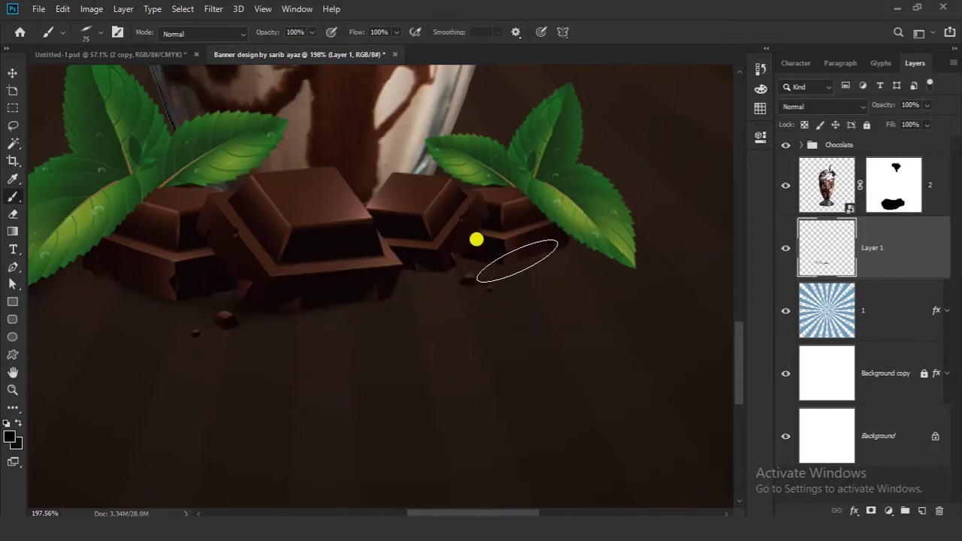
pyautogui.rightClick(563, 251)
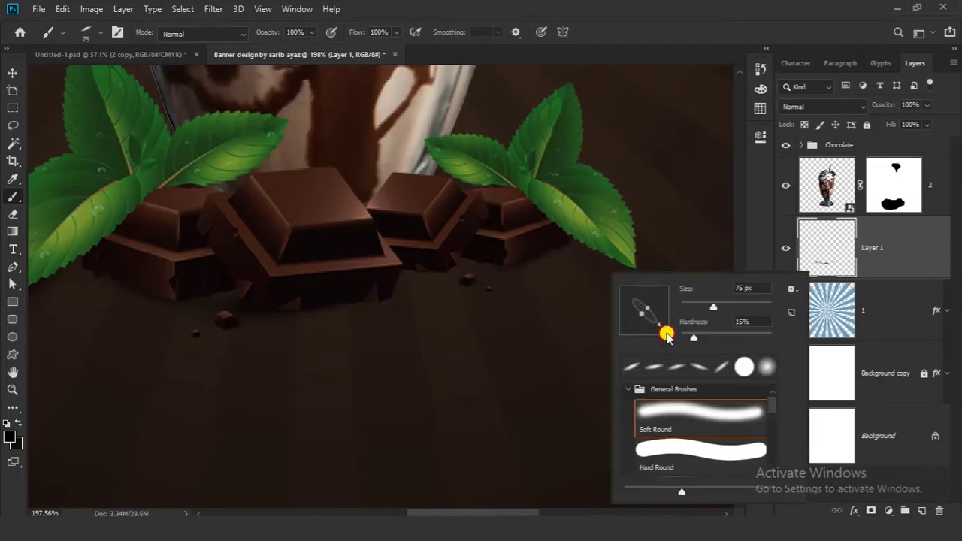
pyautogui.moveTo(691, 340); pyautogui.dragTo(680, 341)
pyautogui.press('Return')
pyautogui.press(']')
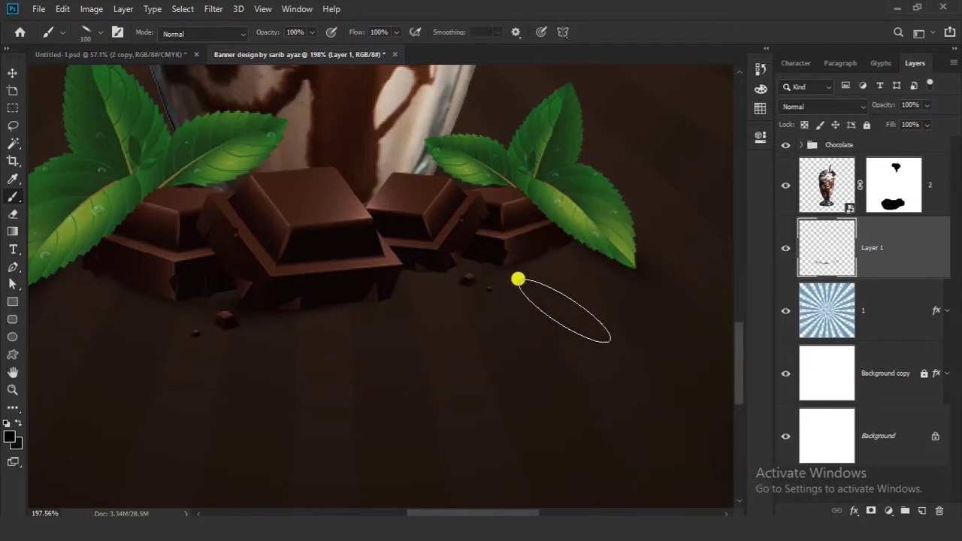
# Step: Flatten the 100 px brush tip to a near-horizontal ellipse and paint the shadow under the middle chocolate pieces
pyautogui.rightClick(403, 257)
pyautogui.moveTo(457, 306); pyautogui.dragTo(474, 303)
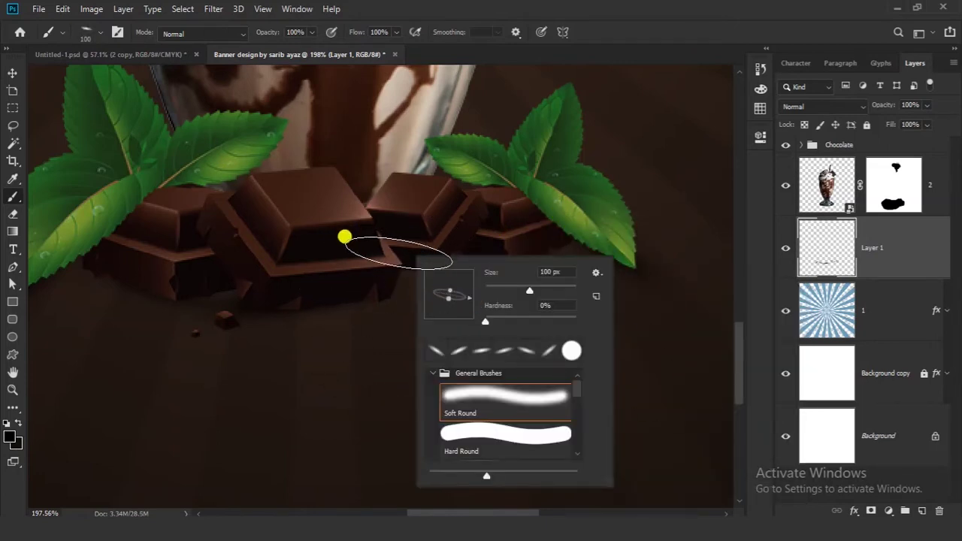
pyautogui.press('Return')
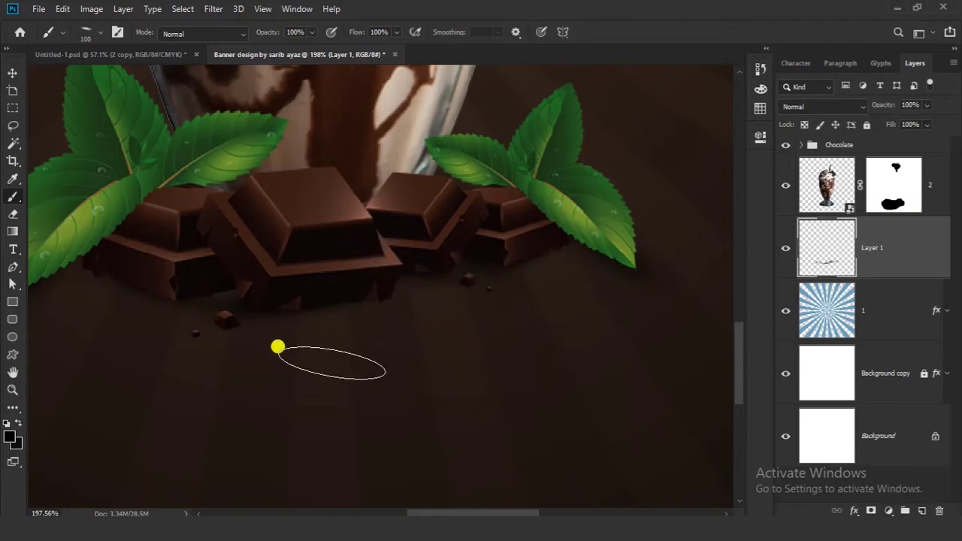
pyautogui.moveTo(293, 323); pyautogui.dragTo(290, 338)
# Step: Deepen the shadows under the left chocolate piece and right mint leaf, rotating the 100 px elliptical brush to match each edge
pyautogui.rightClick(114, 260)
pyautogui.moveTo(191, 313); pyautogui.dragTo(130, 329)
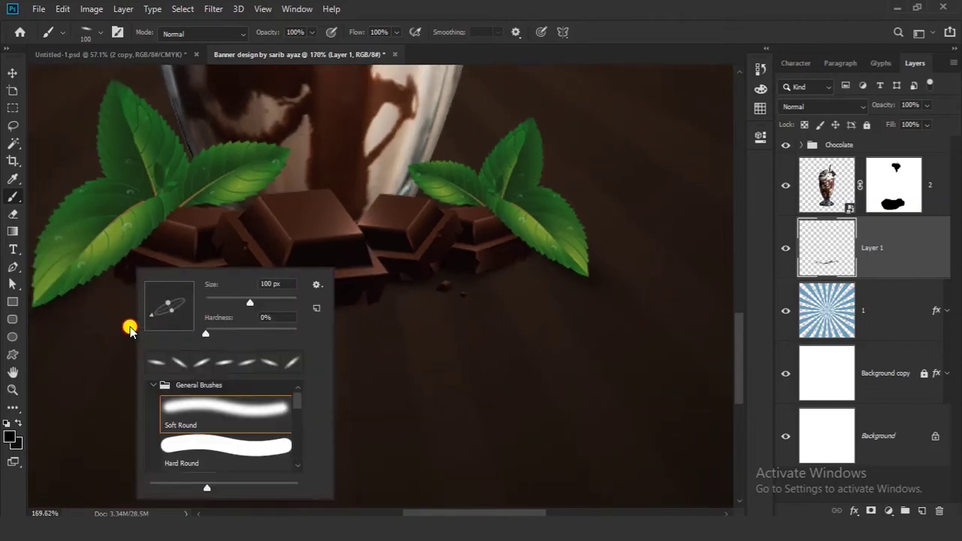
pyautogui.press('Return')
pyautogui.rightClick(526, 275)
pyautogui.moveTo(528, 275); pyautogui.dragTo(524, 247)
pyautogui.press('Return')
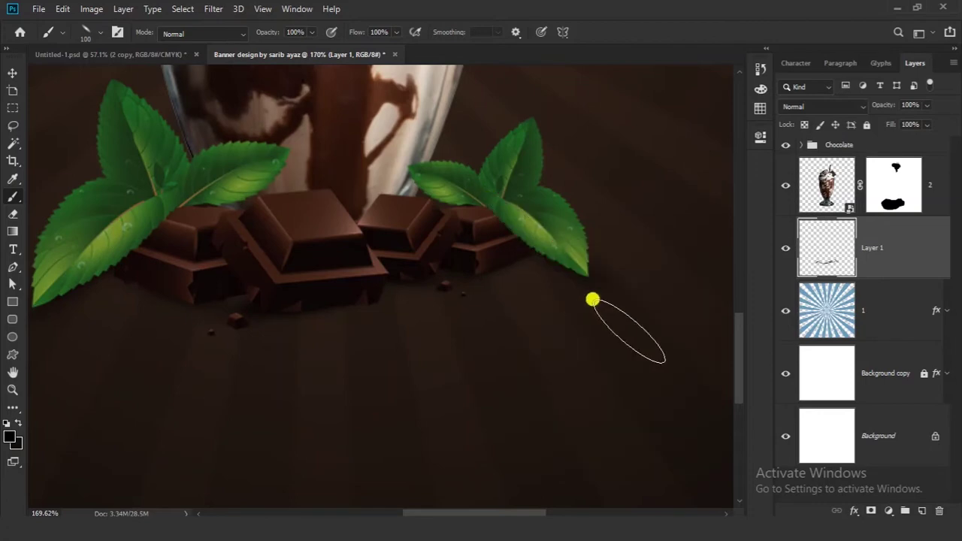
# Step: Erase the excess painted shadow around the right mint leaf's tip with the Eraser, then deselect the layer with the Move tool
pyautogui.moveTo(411, 374); pyautogui.dragTo(288, 392)
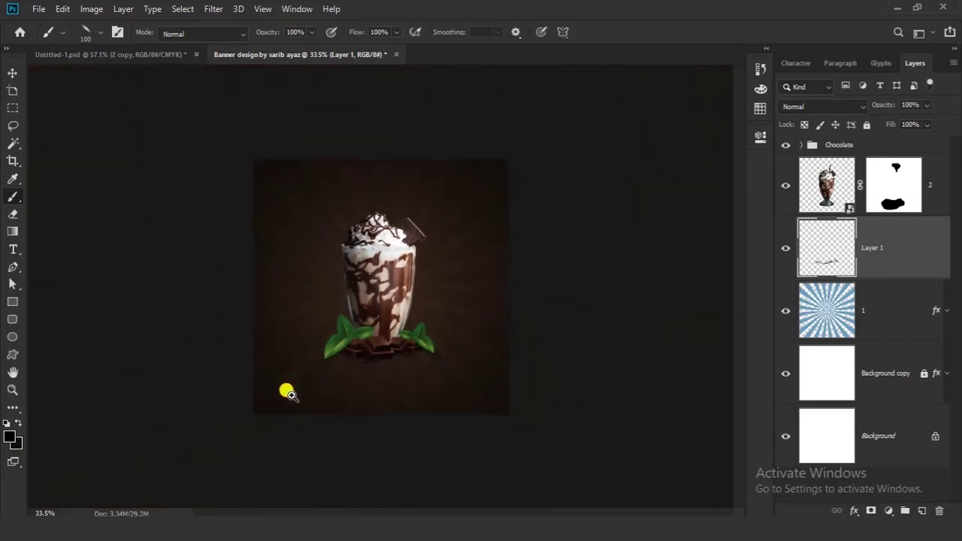
pyautogui.moveTo(353, 384); pyautogui.dragTo(541, 425)
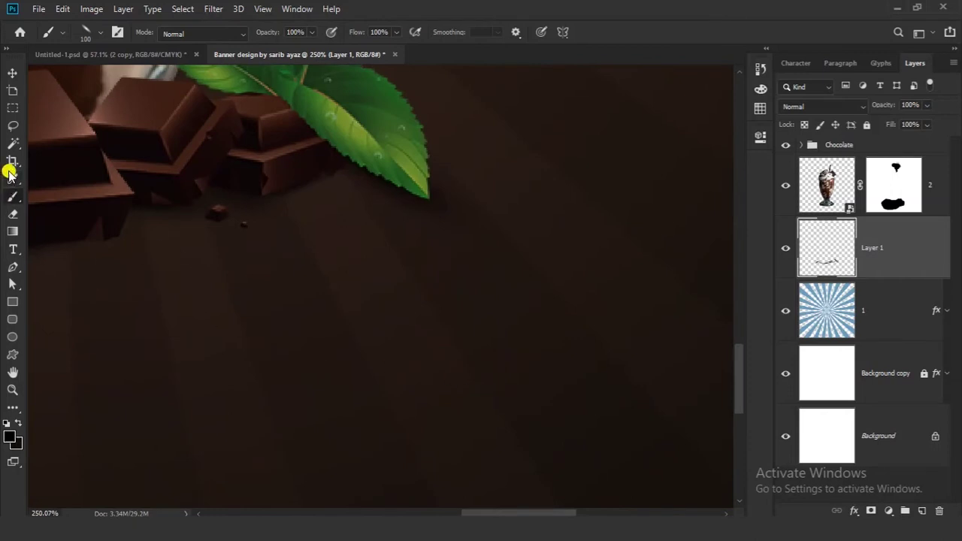
pyautogui.click(19, 214)
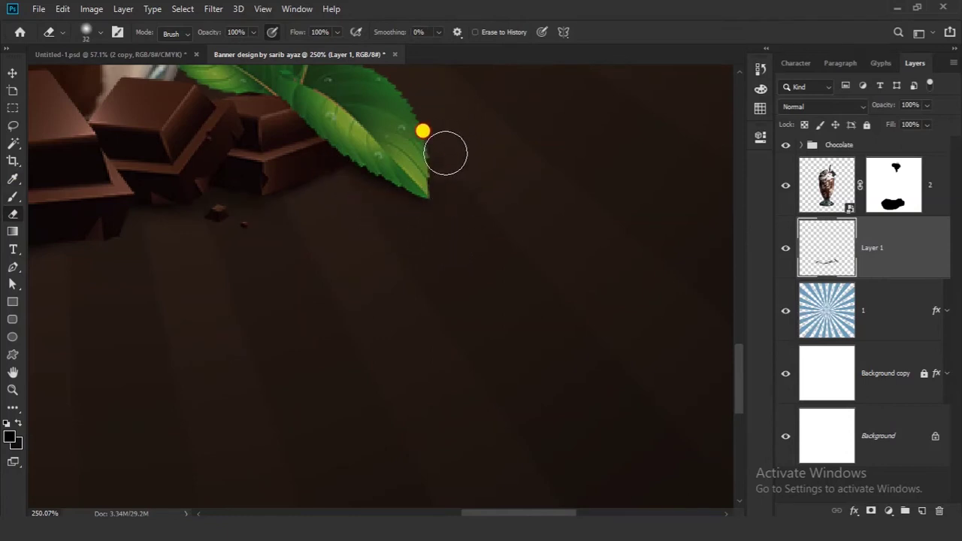
pyautogui.moveTo(465, 193); pyautogui.dragTo(386, 281)
pyautogui.moveTo(383, 181); pyautogui.dragTo(452, 334)
pyautogui.moveTo(448, 323); pyautogui.dragTo(403, 289)
pyautogui.press('v')
pyautogui.click(554, 296)
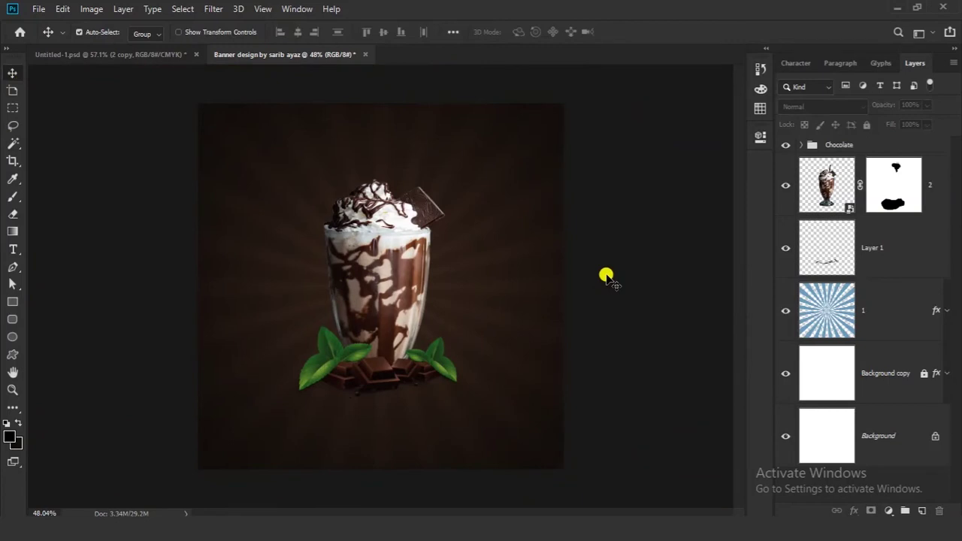
# Step: Lower the opacity of the shadow layer, Layer 1, to 73%
pyautogui.click(883, 259)
pyautogui.moveTo(876, 107)
pyautogui.mouseDown()
pyautogui.moveTo(848, 112)
pyautogui.moveTo(858, 111)
pyautogui.mouseUp()
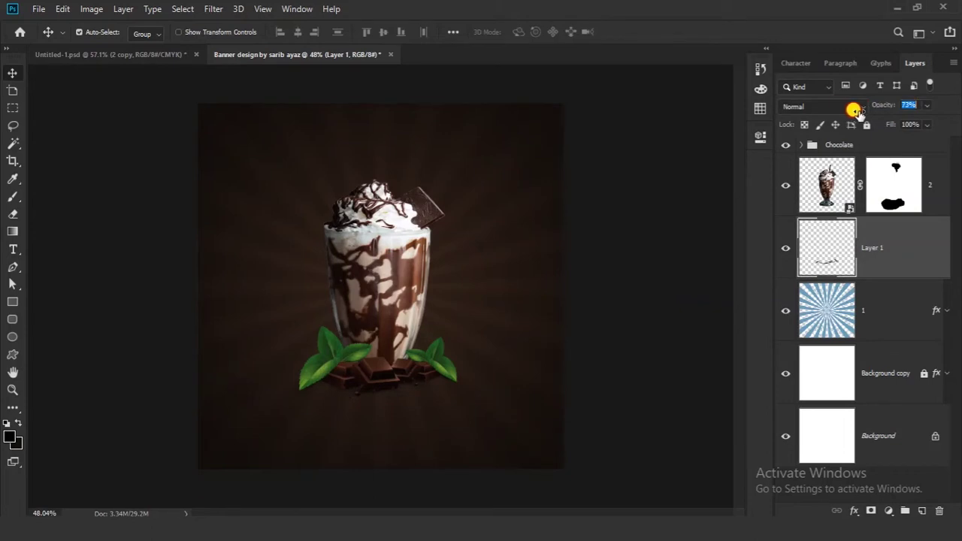
pyautogui.click(638, 305)
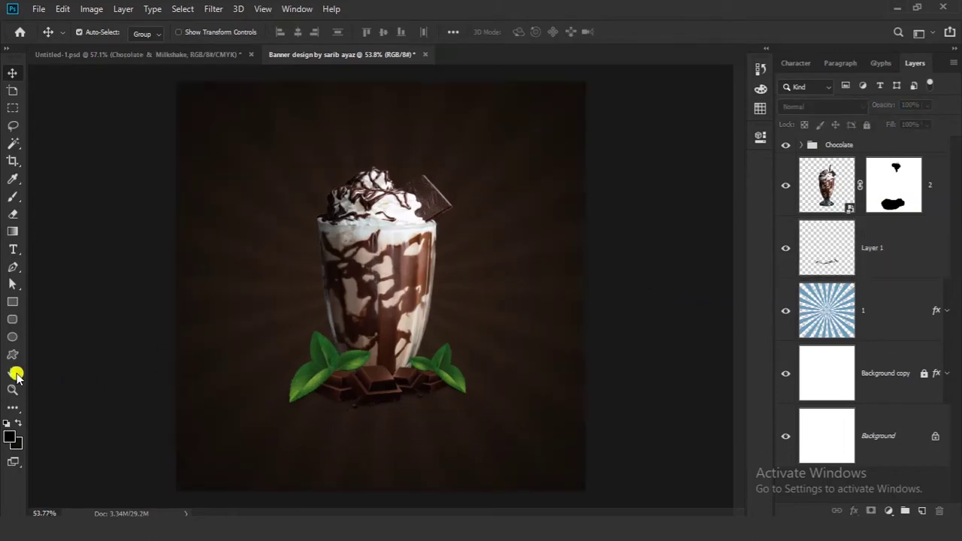
# Step: Add a Wonderbar Regular text layer above the glass and fill it with the two-line "Chocolate & Milkshake" headline copied from Notepad
pyautogui.click(12, 252)
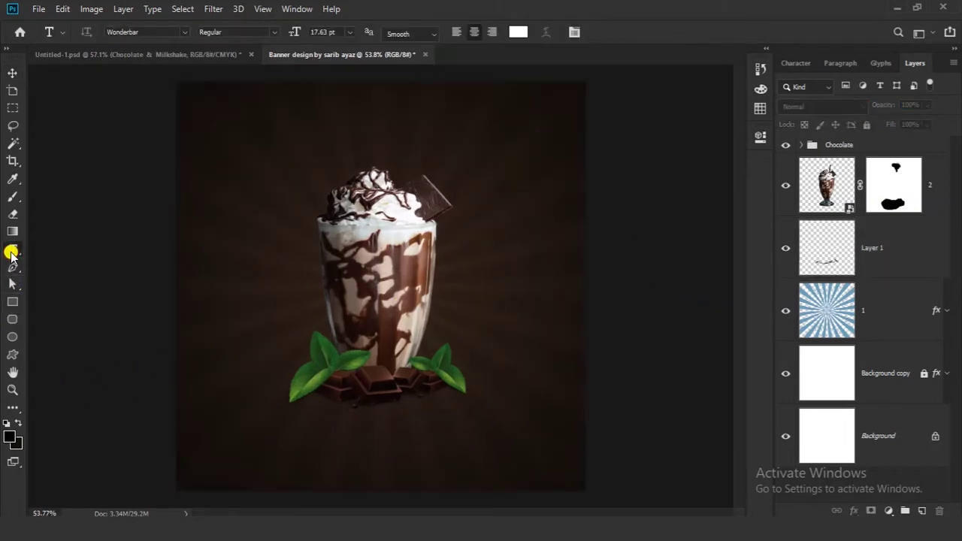
pyautogui.click(143, 32)
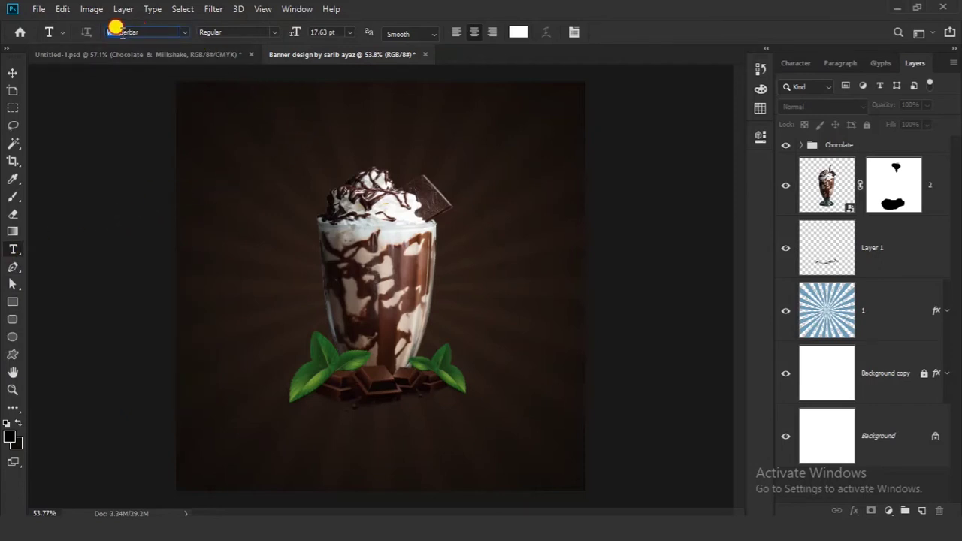
pyautogui.click(218, 31)
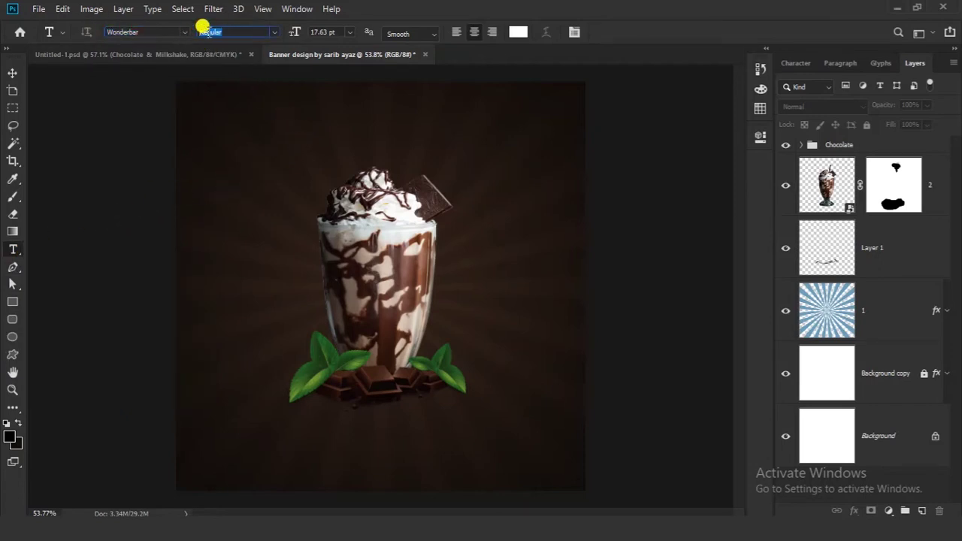
pyautogui.click(316, 141)
pyautogui.hotkey('alt', 'Tab')
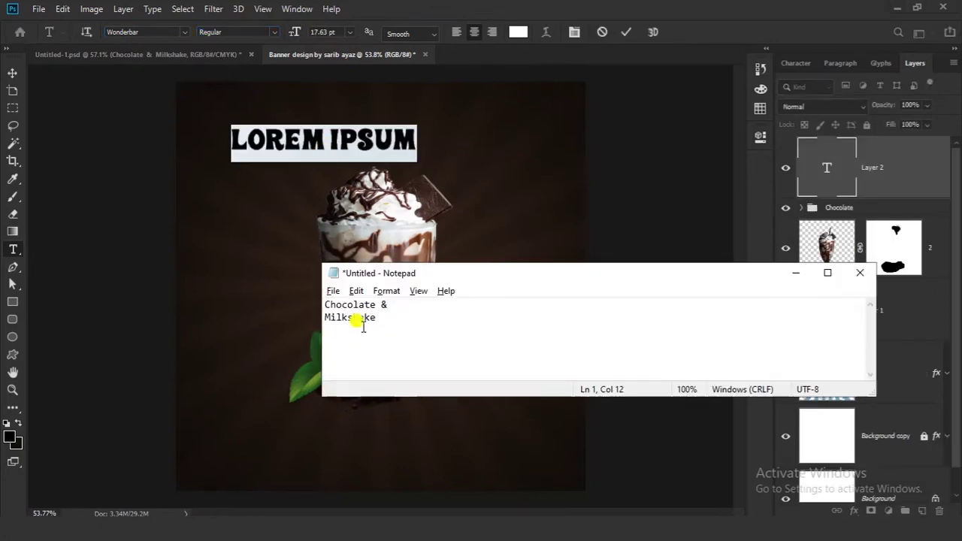
pyautogui.moveTo(365, 321); pyautogui.dragTo(296, 286)
pyautogui.hotkey('alt', 'Tab')
pyautogui.write('CHOCOLATE & MILKSHAKE')
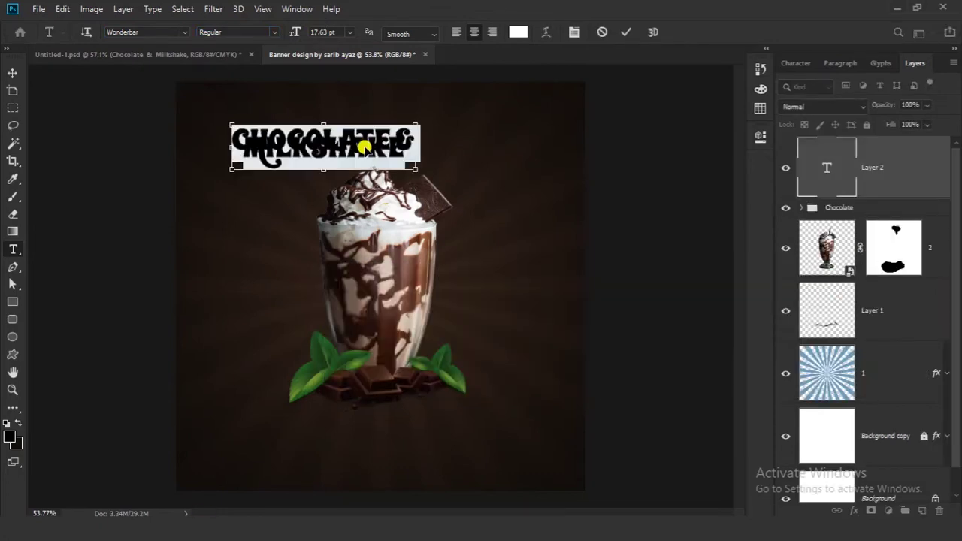
# Step: Set the headline's leading to 15.36 pt and move the text so it sits centred above the milkshake
pyautogui.click(577, 32)
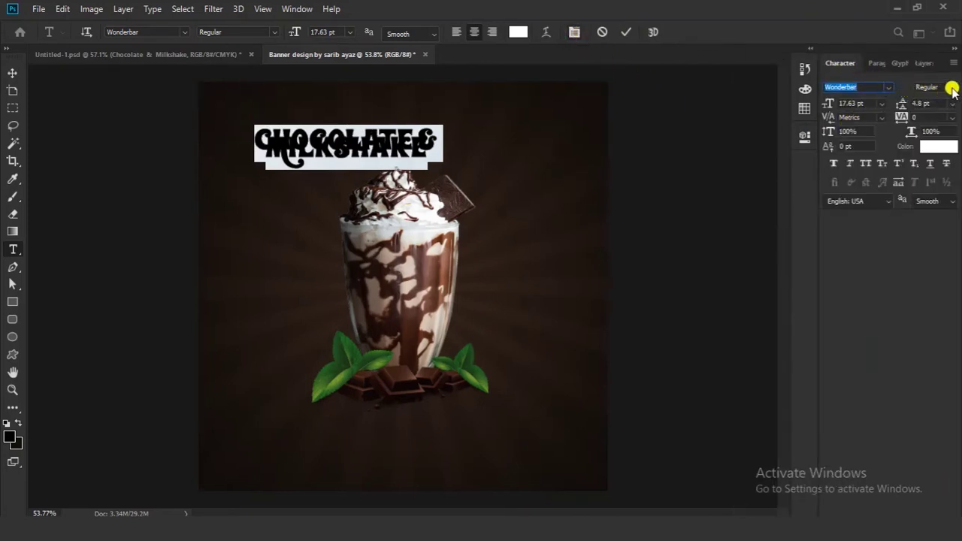
pyautogui.click(953, 106)
pyautogui.click(938, 112)
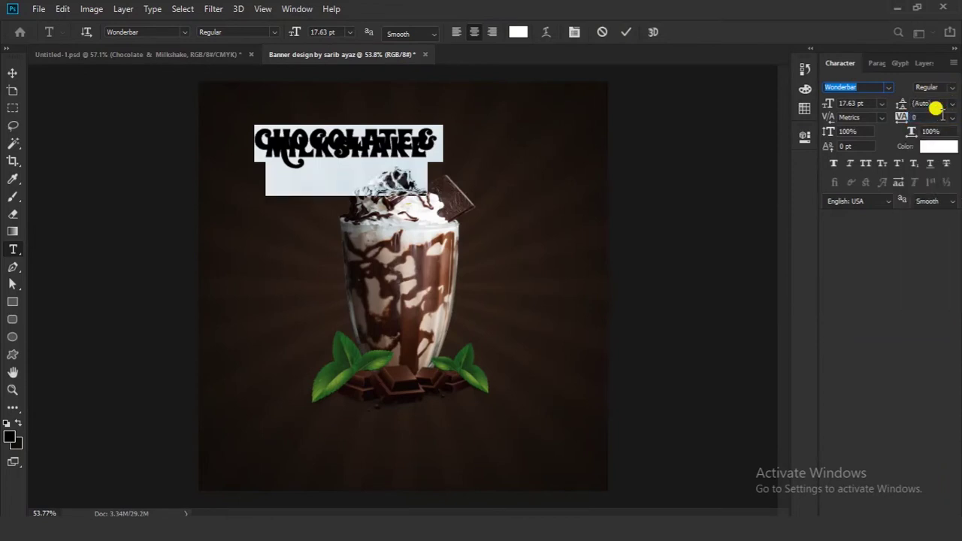
pyautogui.moveTo(900, 106); pyautogui.dragTo(893, 104)
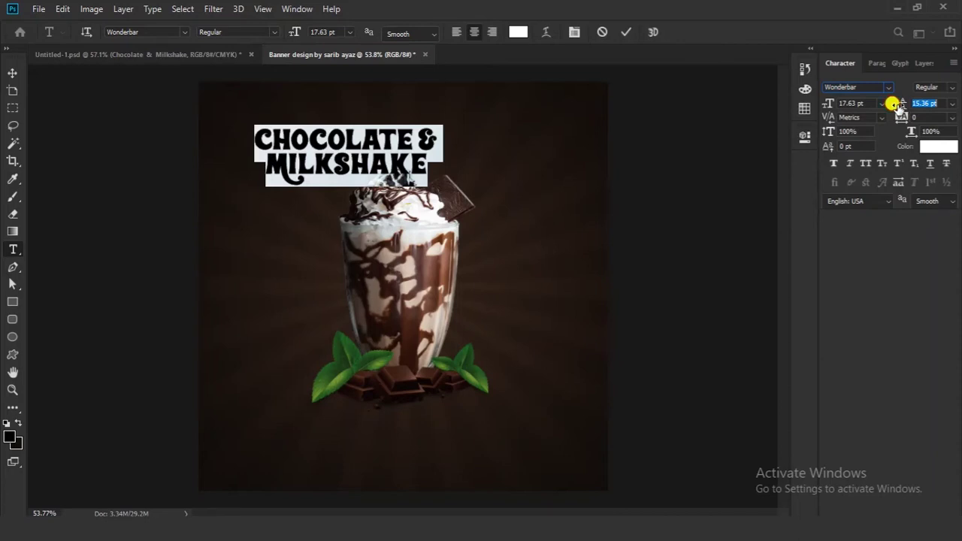
pyautogui.click(10, 74)
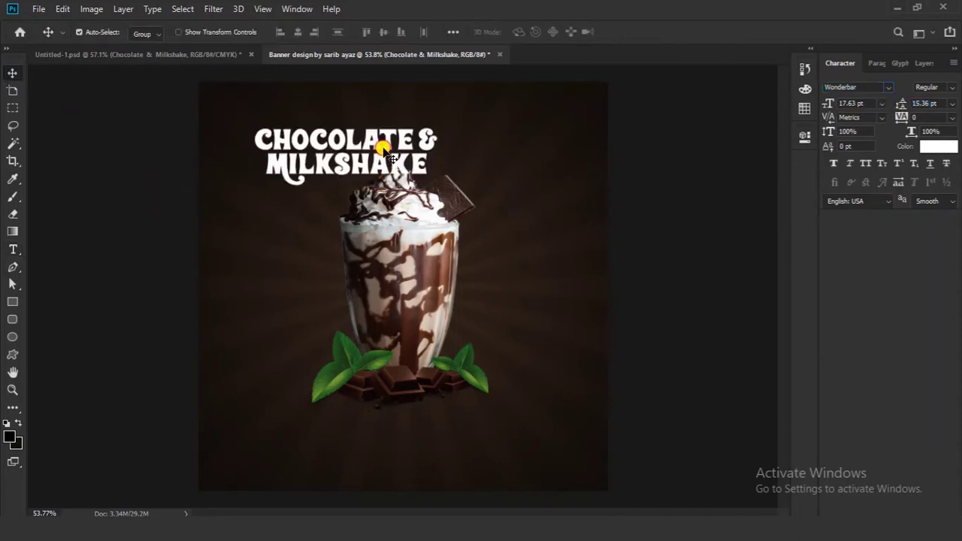
pyautogui.moveTo(381, 147); pyautogui.dragTo(429, 123)
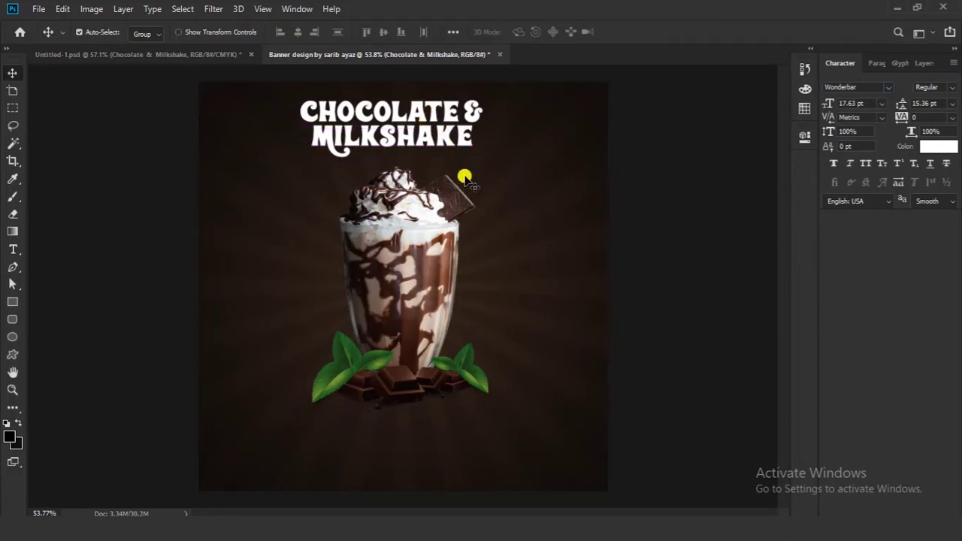
# Step: Add an outside Stroke effect in dark brown #130e0b to the "Chocolate & Milkshake" headline layer
pyautogui.click(916, 70)
pyautogui.scroll(-2, 377, 150)
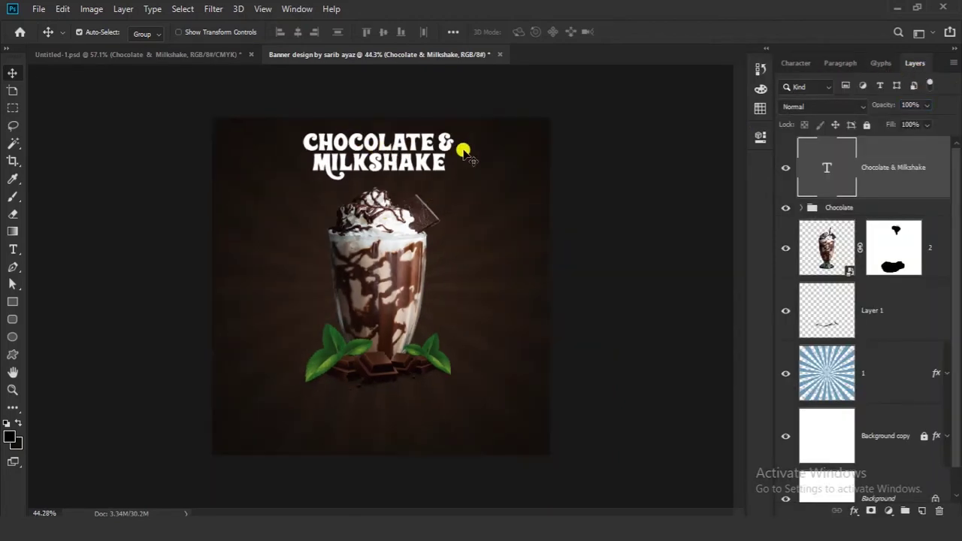
pyautogui.click(784, 168)
pyautogui.click(784, 169)
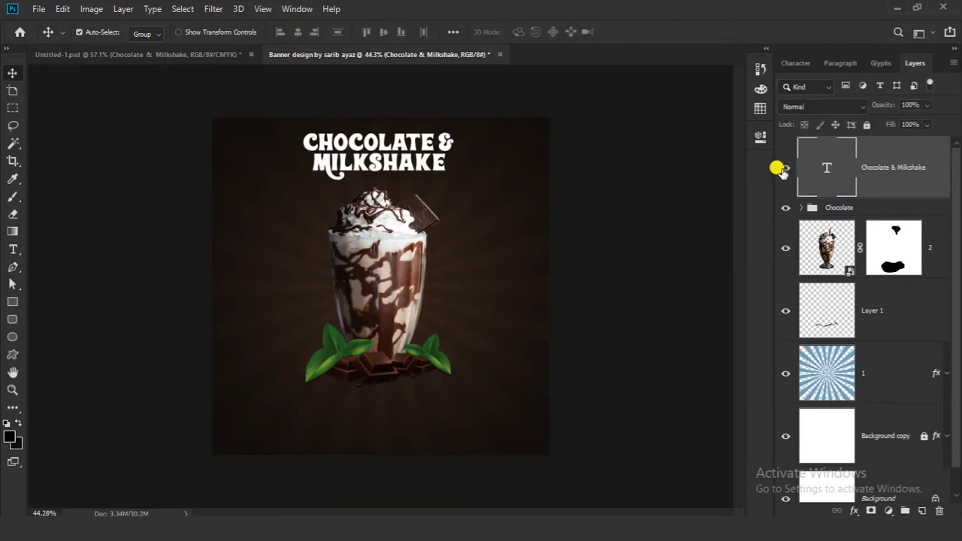
pyautogui.click(856, 511)
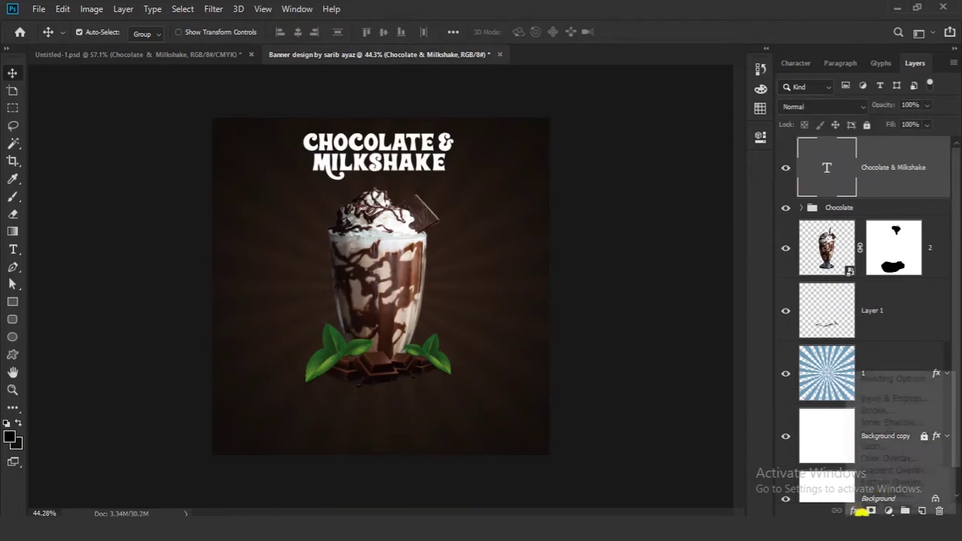
pyautogui.click(878, 411)
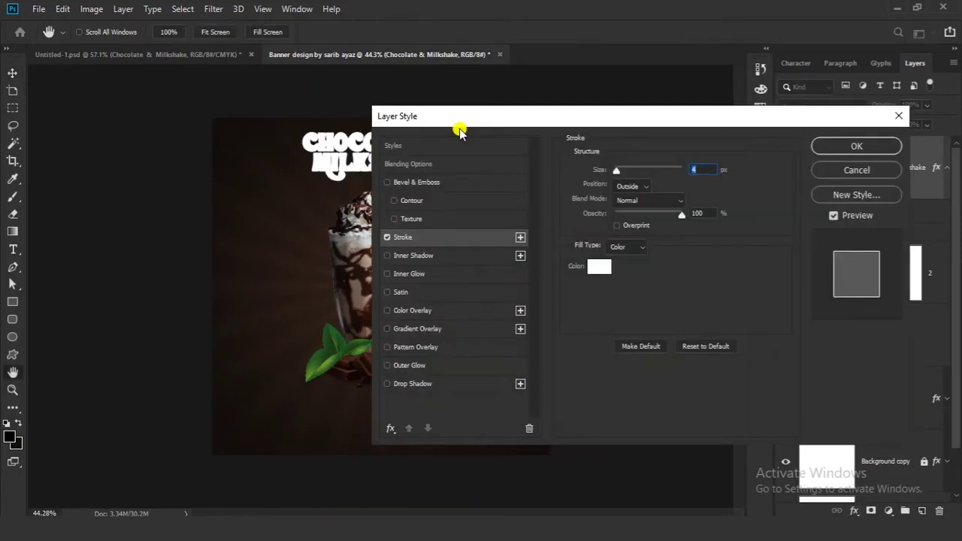
pyautogui.moveTo(466, 124); pyautogui.dragTo(631, 106)
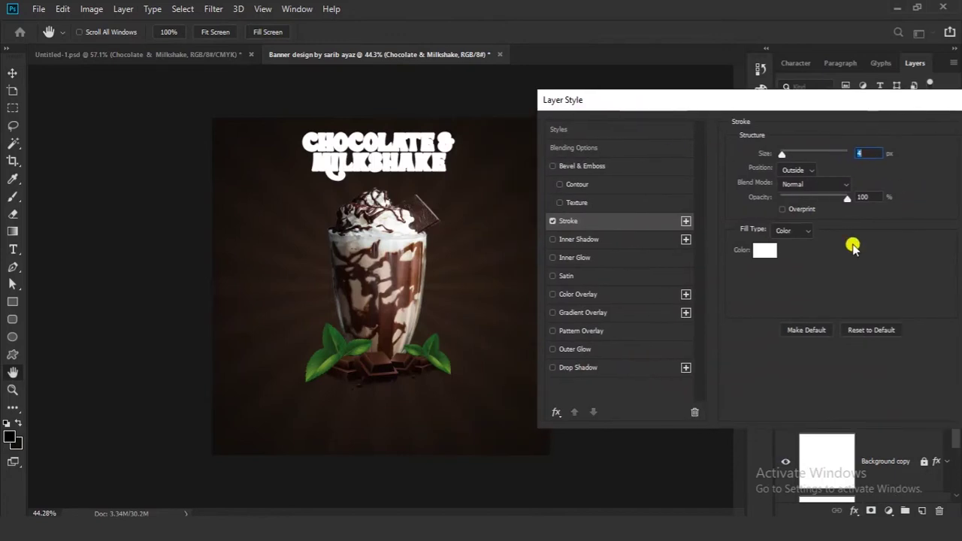
pyautogui.click(756, 256)
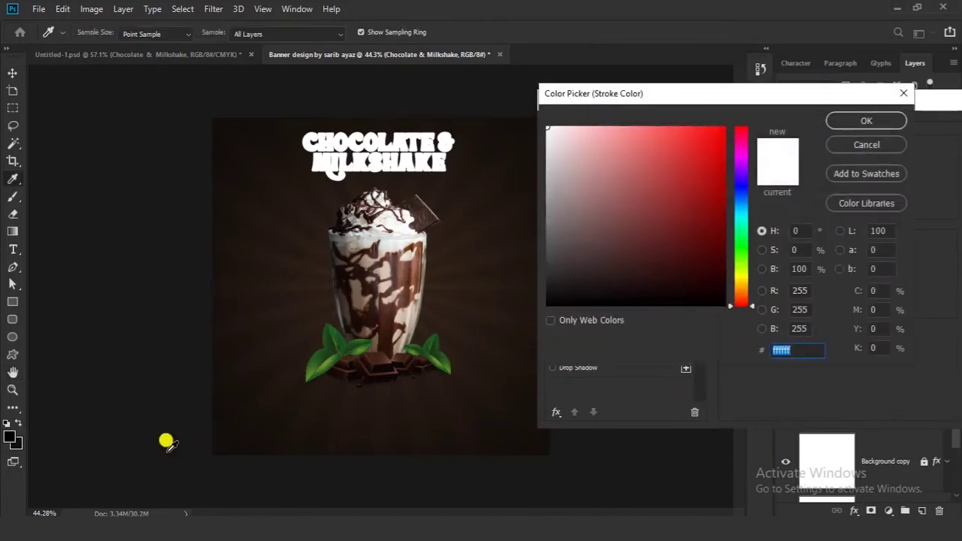
pyautogui.click(13, 436)
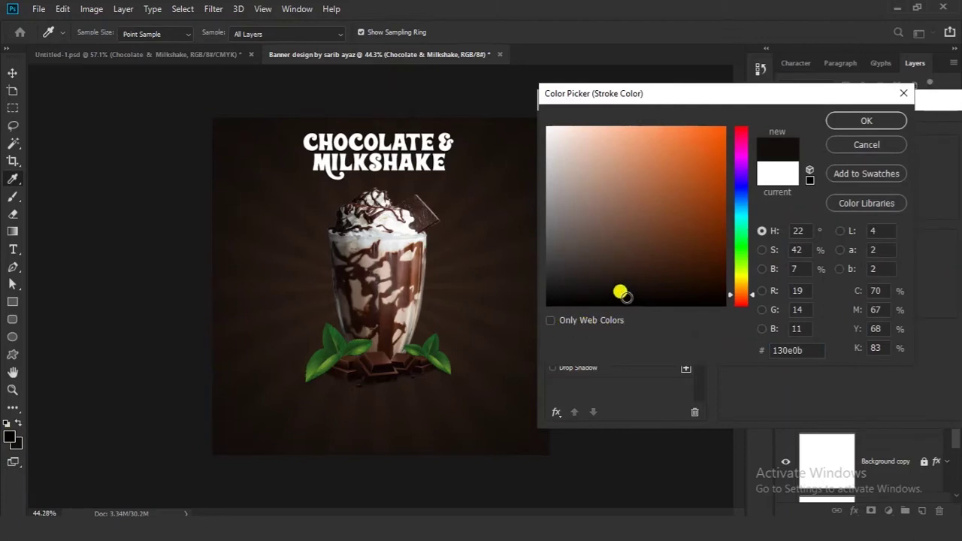
pyautogui.click(844, 121)
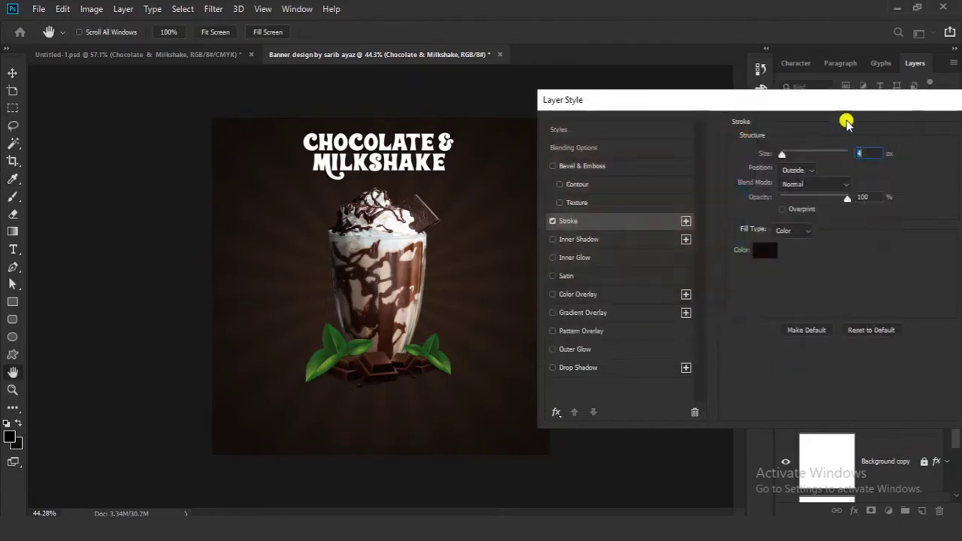
# Step: Make the headline's stroke slightly thicker and apply the layer style
pyautogui.click(864, 153)
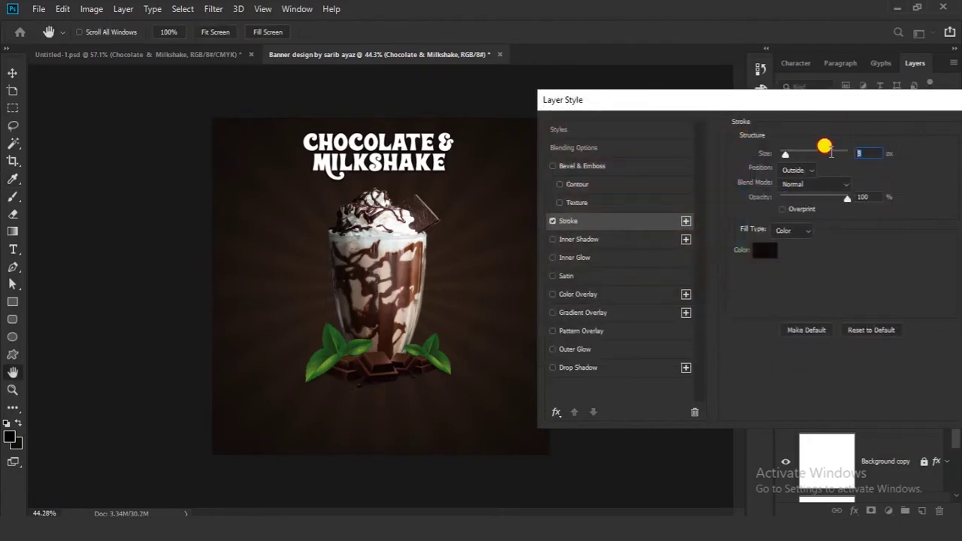
pyautogui.moveTo(833, 103); pyautogui.dragTo(708, 115)
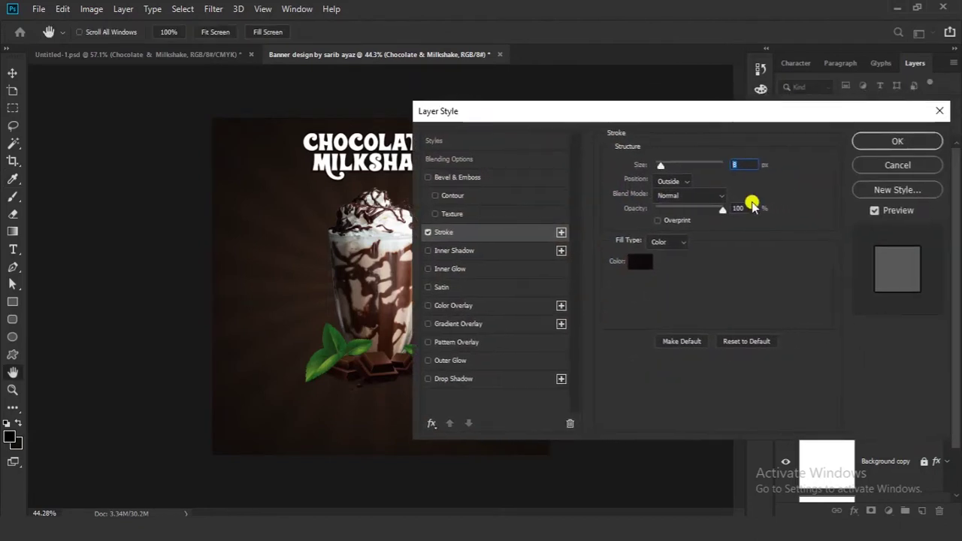
pyautogui.click(891, 141)
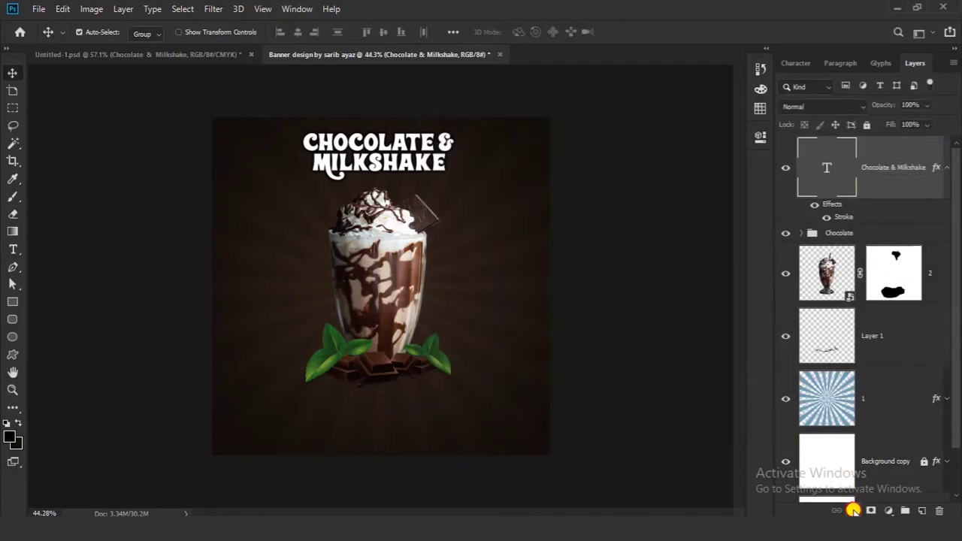
# Step: Add a black Multiply drop shadow to the headline with 100% opacity, 16 px distance, 43% spread and 21 px size
pyautogui.click(853, 510)
pyautogui.click(857, 499)
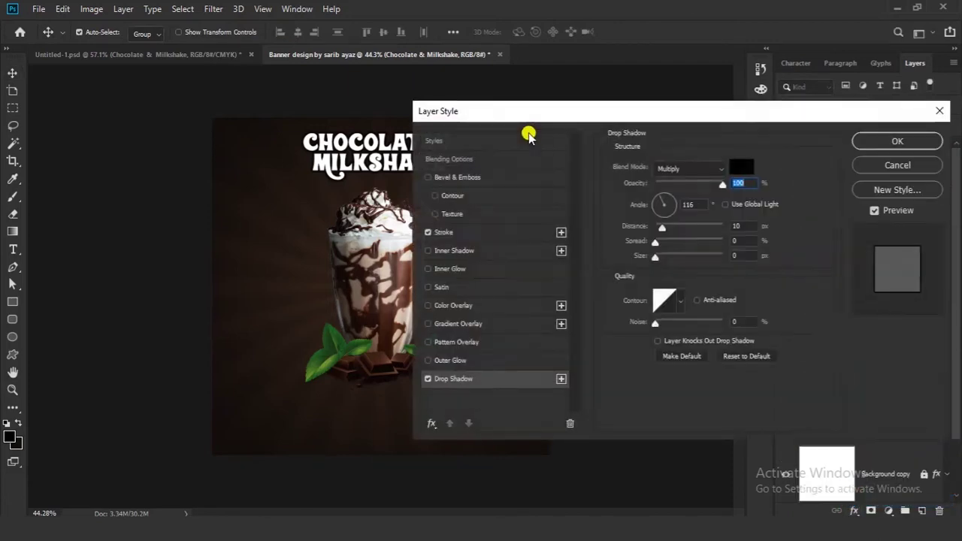
pyautogui.moveTo(511, 112); pyautogui.dragTo(610, 86)
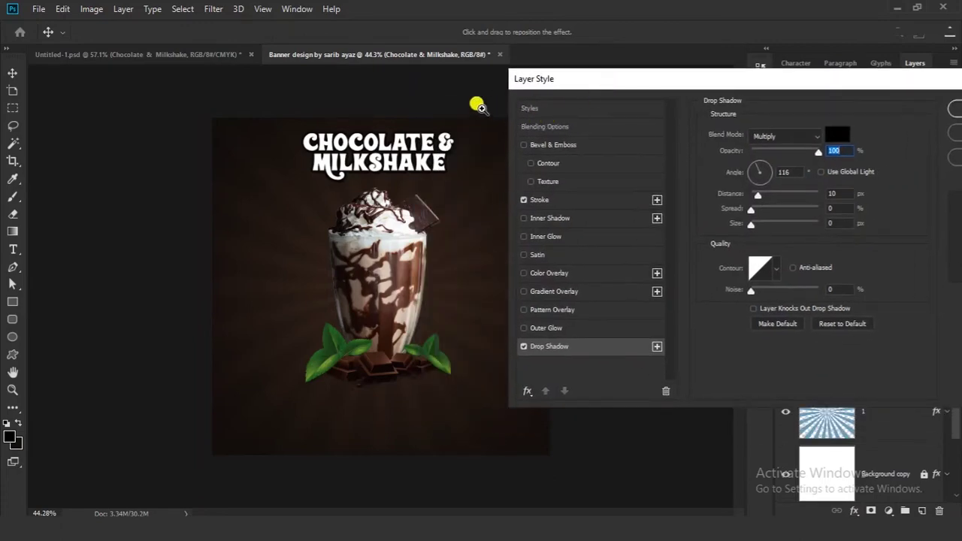
pyautogui.moveTo(478, 106); pyautogui.dragTo(533, 158)
pyautogui.moveTo(386, 135); pyautogui.dragTo(345, 186)
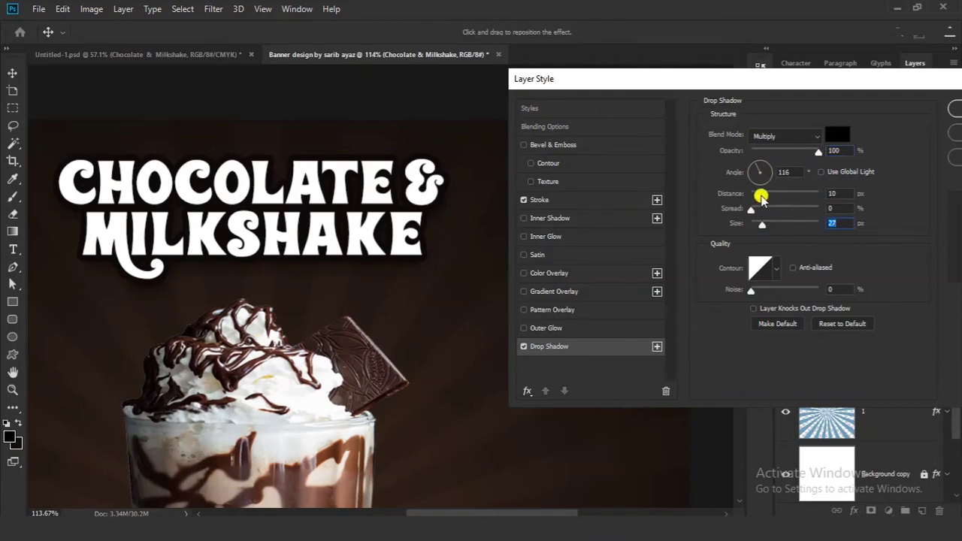
pyautogui.moveTo(755, 211); pyautogui.dragTo(767, 211)
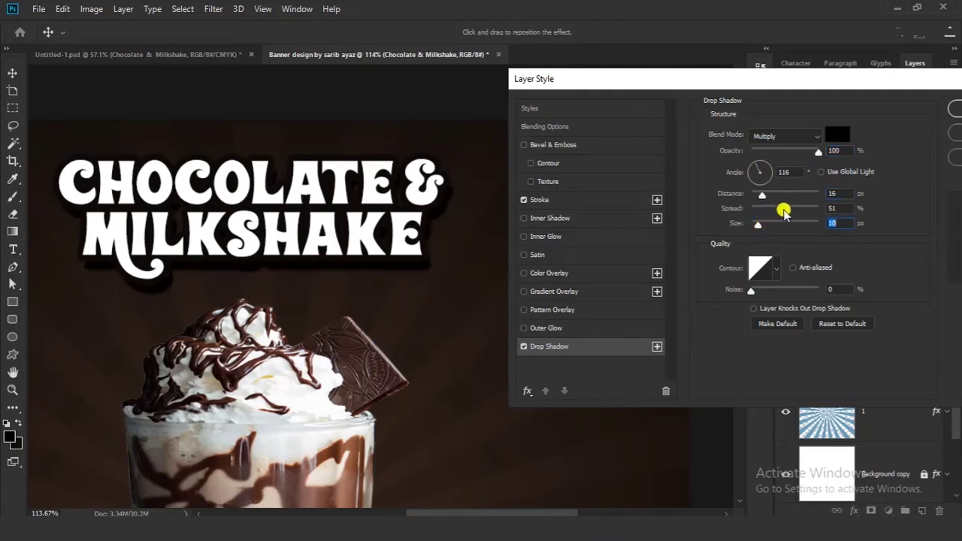
pyautogui.moveTo(786, 211)
pyautogui.mouseDown()
pyautogui.moveTo(804, 213)
pyautogui.moveTo(785, 213)
pyautogui.mouseUp()
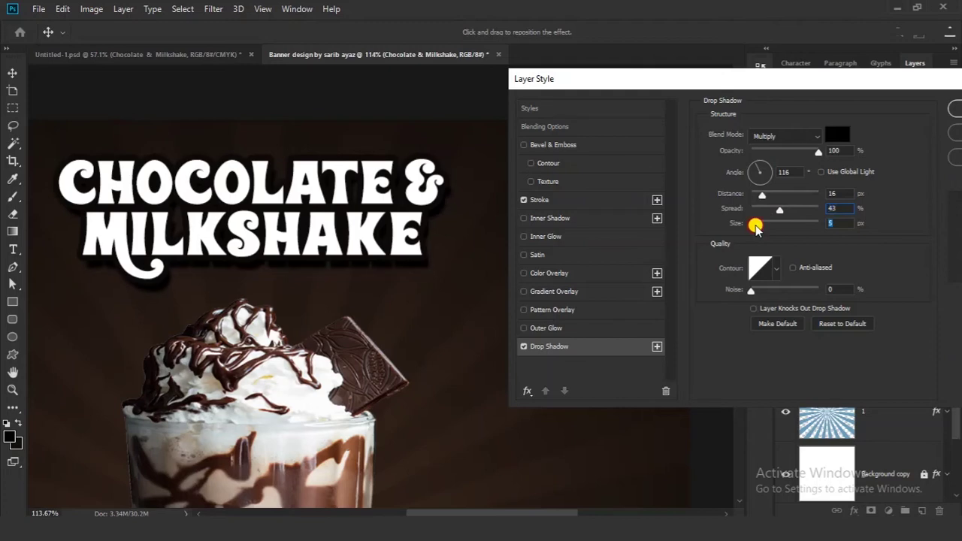
pyautogui.moveTo(756, 228); pyautogui.dragTo(761, 229)
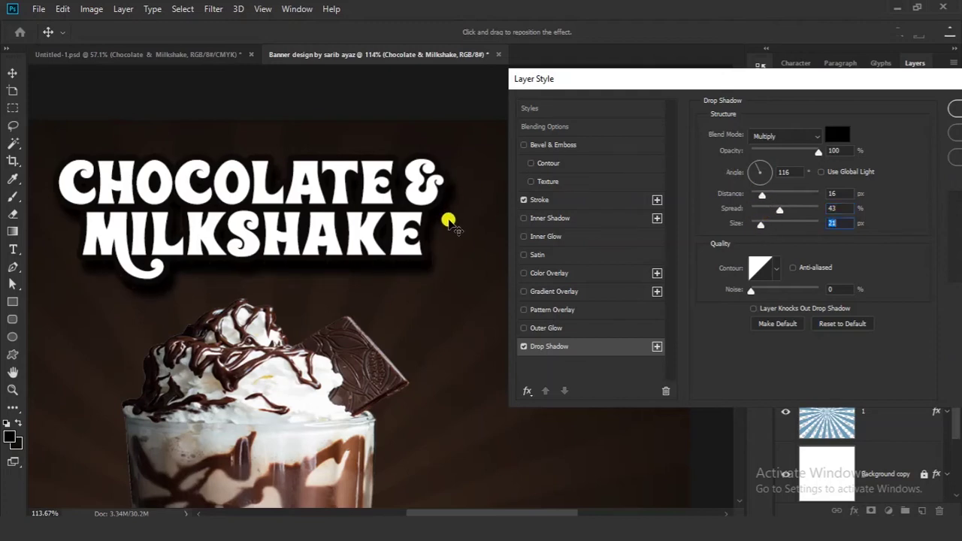
pyautogui.scroll(-6, 397, 240)
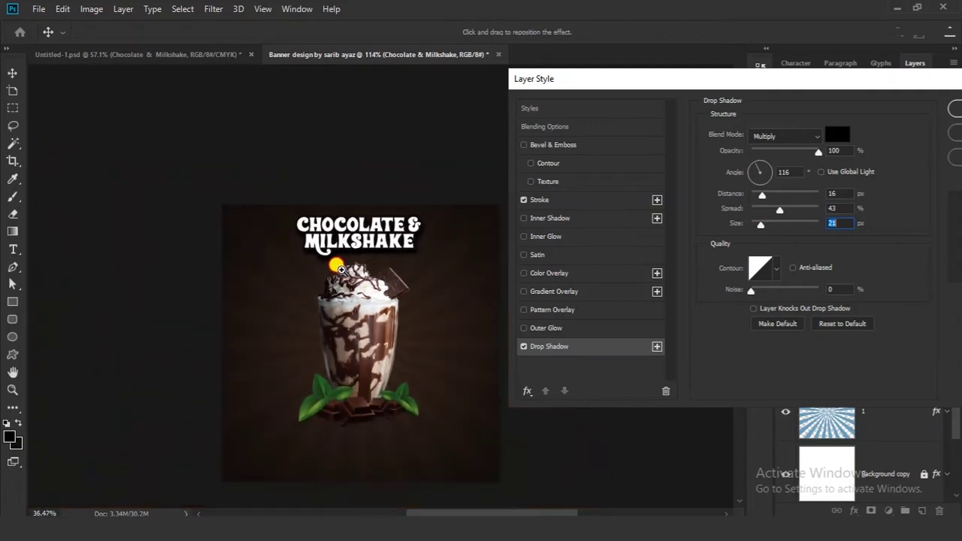
pyautogui.click(951, 109)
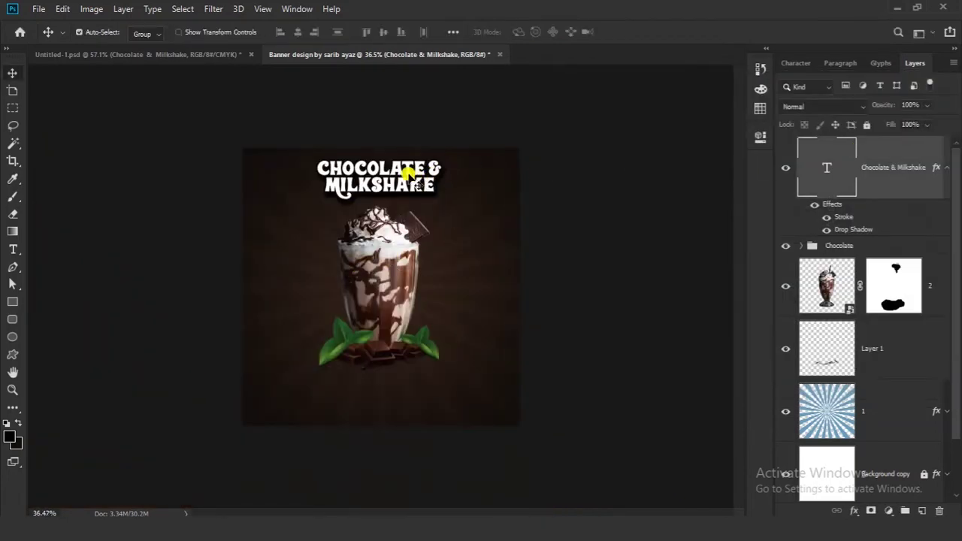
# Step: Set the leading of the whole headline text to 17.36 pt
pyautogui.press('t')
pyautogui.click(409, 173)
pyautogui.hotkey('ctrl', 'a')
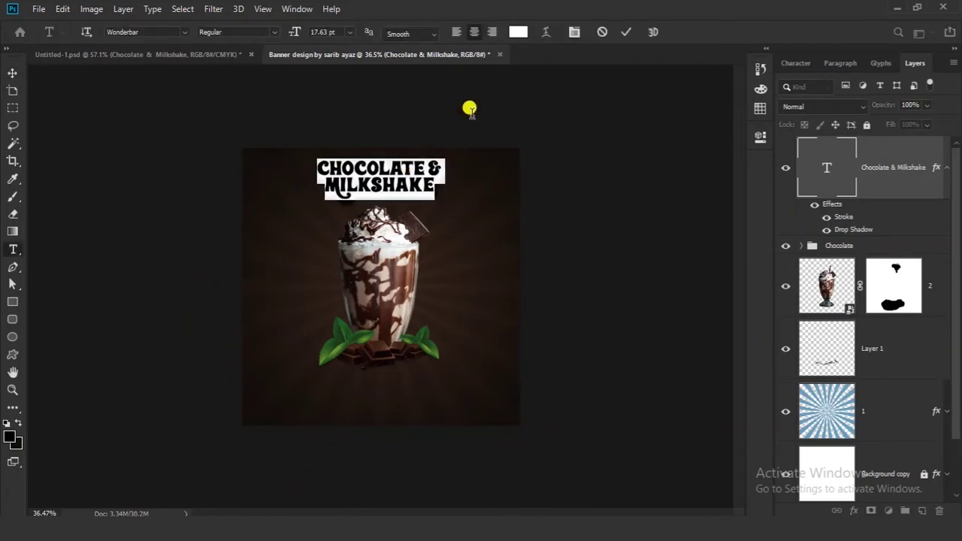
pyautogui.click(572, 36)
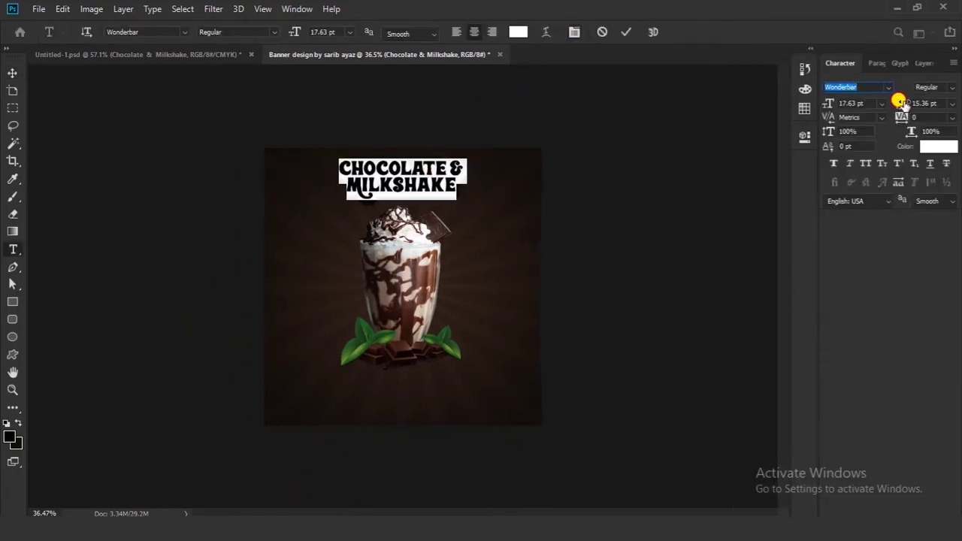
pyautogui.moveTo(900, 103); pyautogui.dragTo(899, 101)
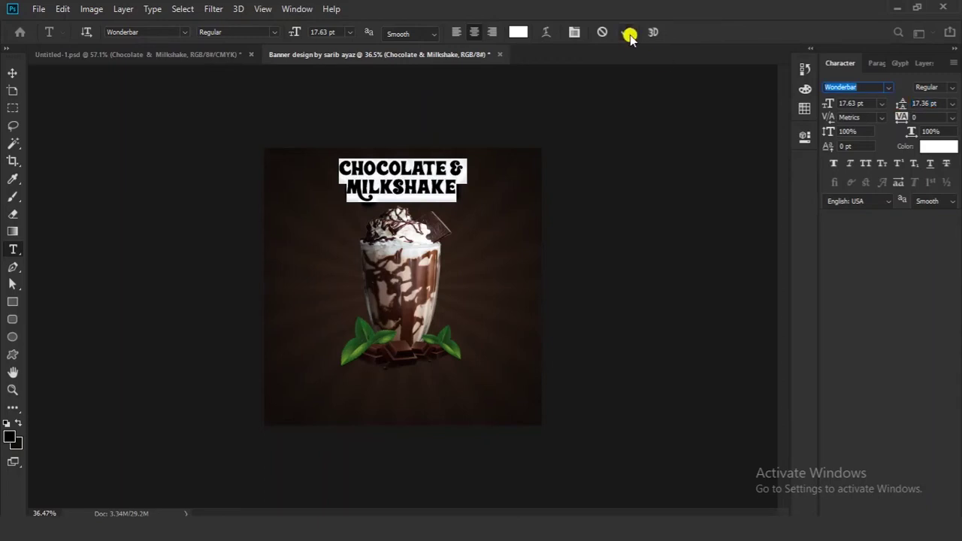
pyautogui.click(629, 34)
pyautogui.press('v')
# Step: Insert an extra space before the ampersand in the headline and deselect the text layer
pyautogui.click(924, 64)
pyautogui.scroll(5, 443, 185)
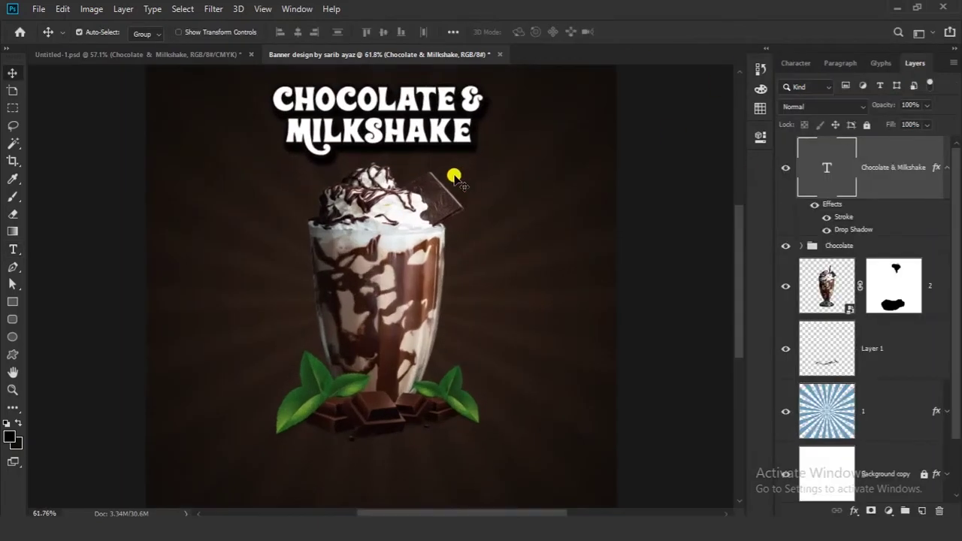
pyautogui.doubleClick(441, 97)
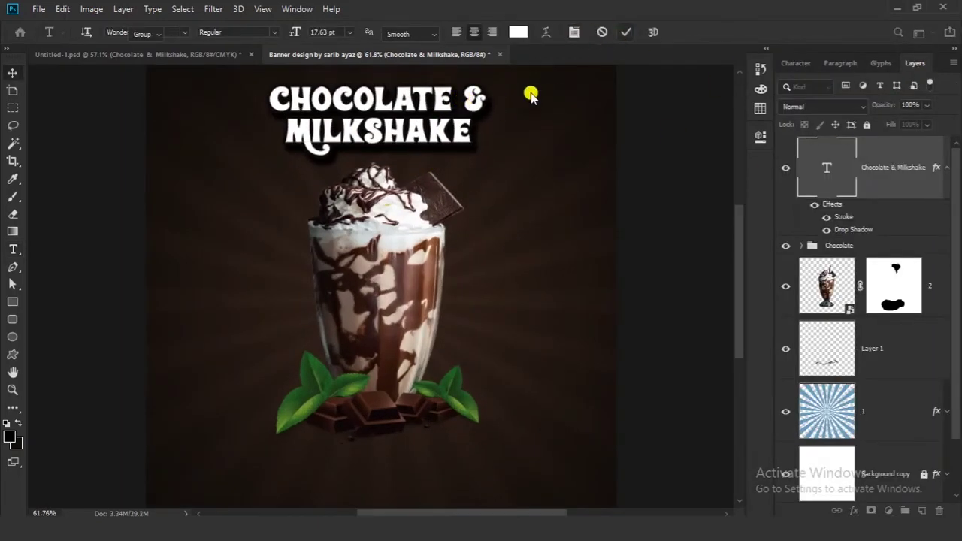
pyautogui.click(531, 96)
pyautogui.moveTo(422, 154); pyautogui.dragTo(396, 157)
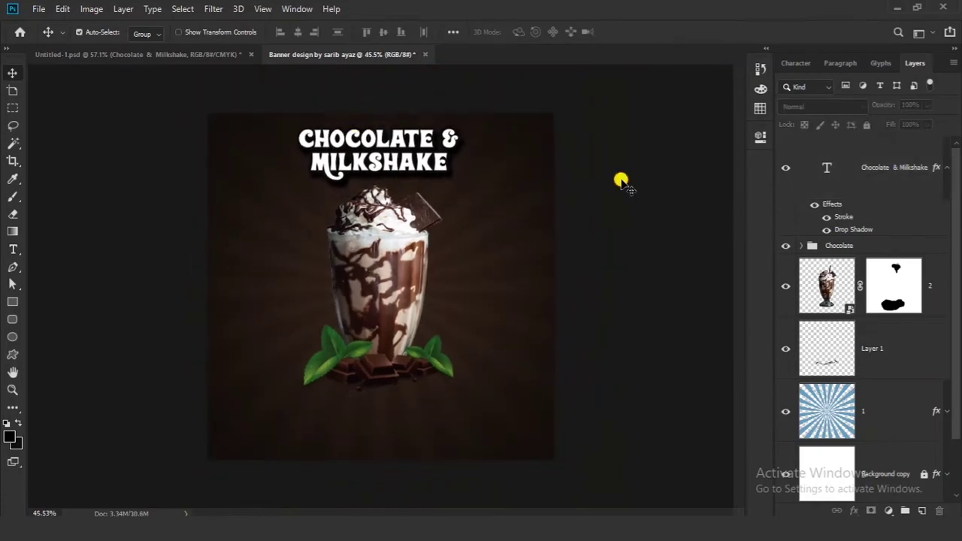
# Step: Place the Cornetto logo, 5.png, from the icecream folder into the banner
pyautogui.hotkey('alt', 'Tab')
pyautogui.moveTo(564, 173); pyautogui.dragTo(399, 233)
pyautogui.moveTo(531, 202); pyautogui.dragTo(439, 256)
pyautogui.press('Return')
# Step: Move the Cornetto logo to the banner's upper-left corner and scale it down to a small size with Free Transform
pyautogui.moveTo(382, 287); pyautogui.dragTo(266, 147)
pyautogui.click(63, 9)
pyautogui.click(101, 342)
pyautogui.moveTo(323, 114); pyautogui.dragTo(282, 133)
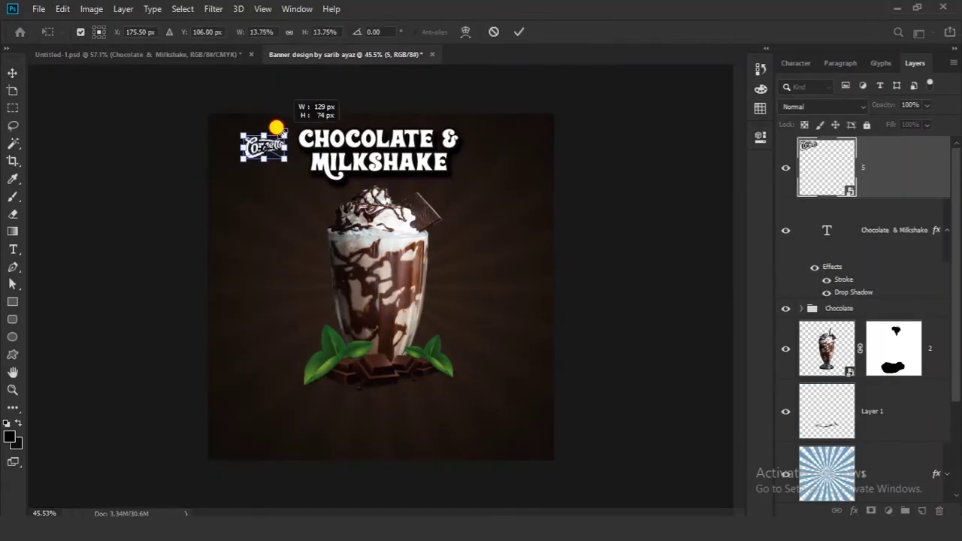
pyautogui.scroll(6, 239, 121)
pyautogui.moveTo(299, 184); pyautogui.dragTo(225, 139)
pyautogui.moveTo(302, 124); pyautogui.dragTo(296, 113)
pyautogui.moveTo(289, 112); pyautogui.dragTo(277, 115)
pyautogui.press('Return')
# Step: Fine-tune the small Cornetto logo's position in the banner's upper-left corner and deselect its layer
pyautogui.scroll(-7, 492, 246)
pyautogui.scroll(4, 498, 249)
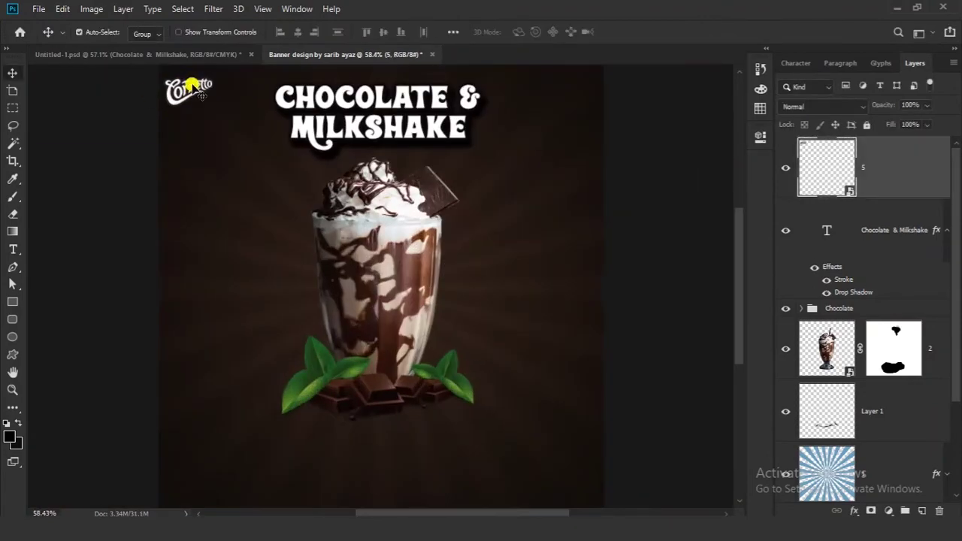
pyautogui.moveTo(192, 86); pyautogui.dragTo(195, 86)
pyautogui.scroll(-2, 540, 187)
pyautogui.moveTo(216, 125); pyautogui.dragTo(215, 123)
pyautogui.click(577, 163)
# Step: Place the black brush stroke image, 4.png, from the icecream folder across the middle of the banner
pyautogui.hotkey('alt', 'Tab')
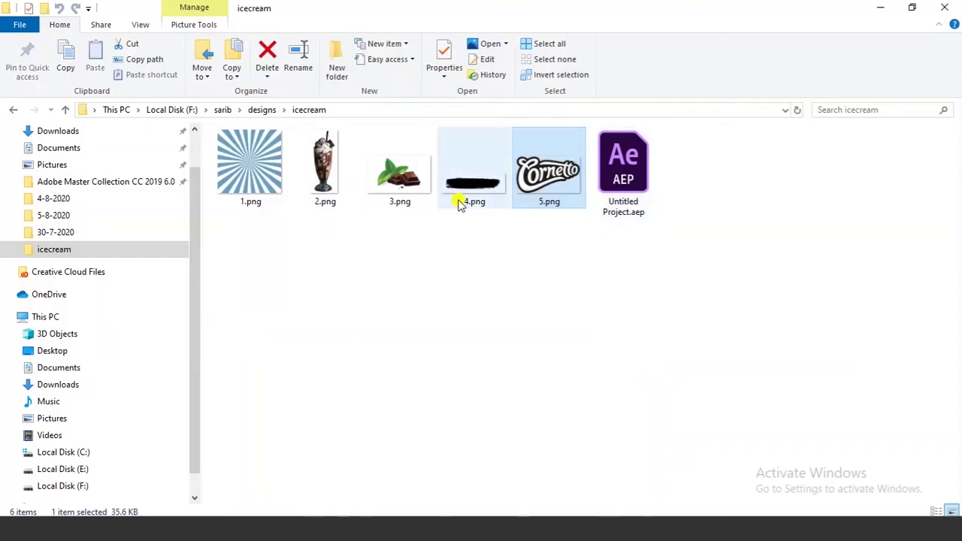
pyautogui.moveTo(461, 205); pyautogui.dragTo(353, 275)
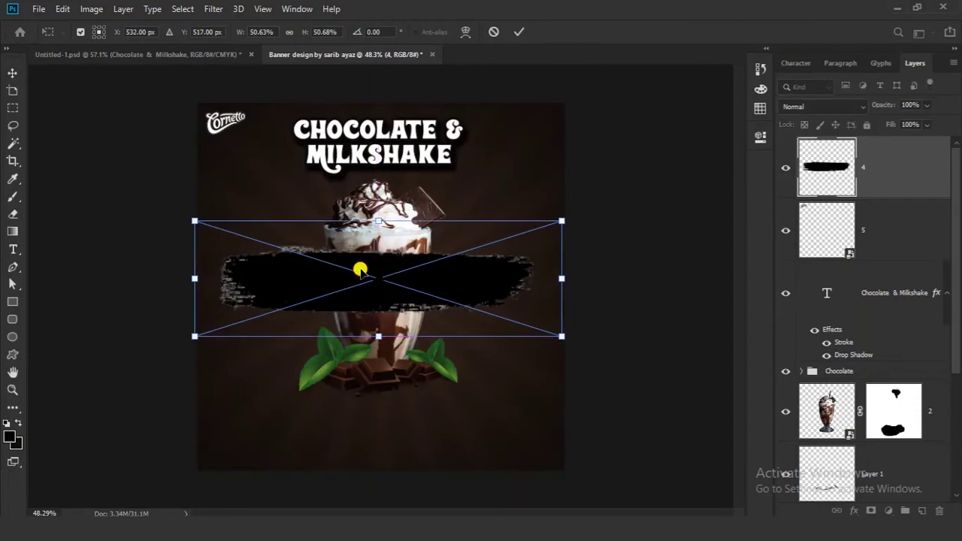
pyautogui.click(518, 32)
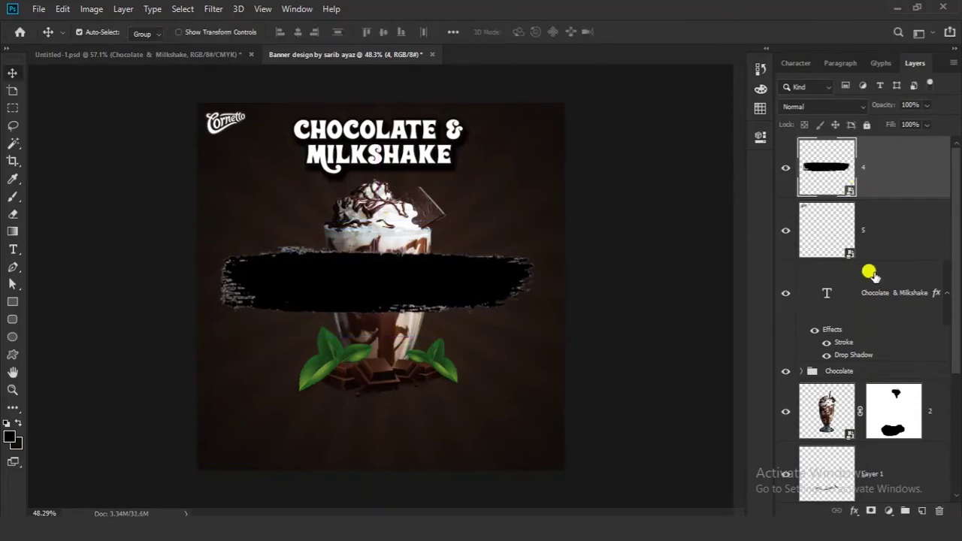
# Step: Apply a white #ffffff Color Overlay to the brush stroke layer, 4
pyautogui.click(850, 511)
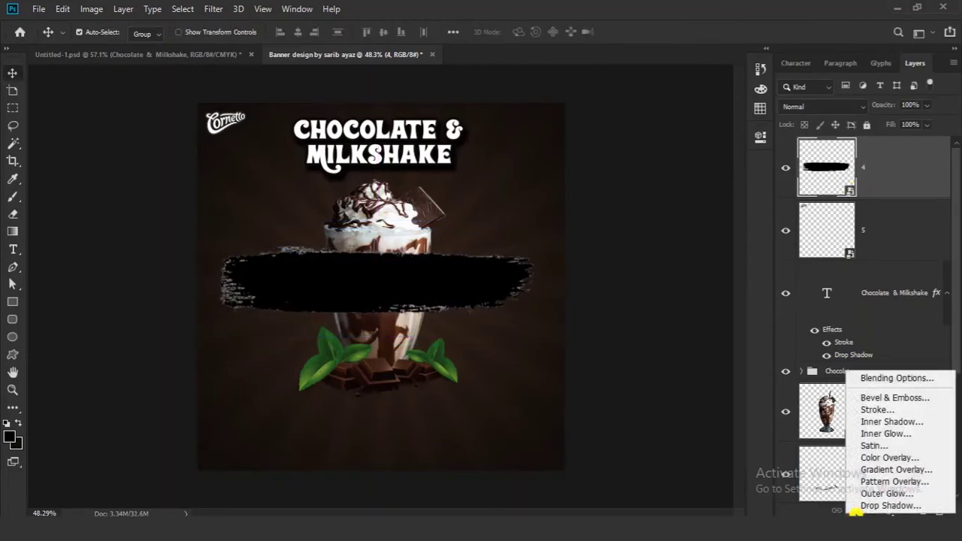
pyautogui.click(871, 460)
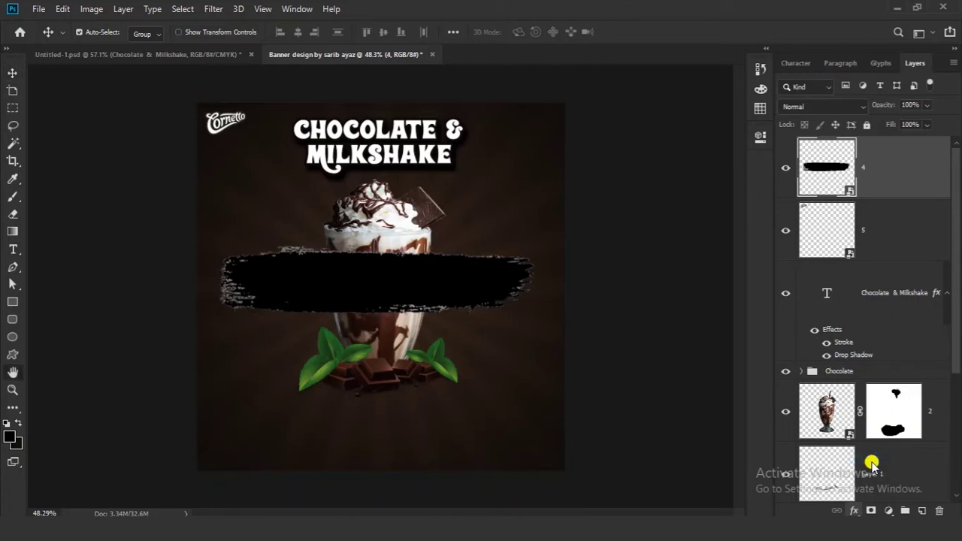
pyautogui.click(736, 139)
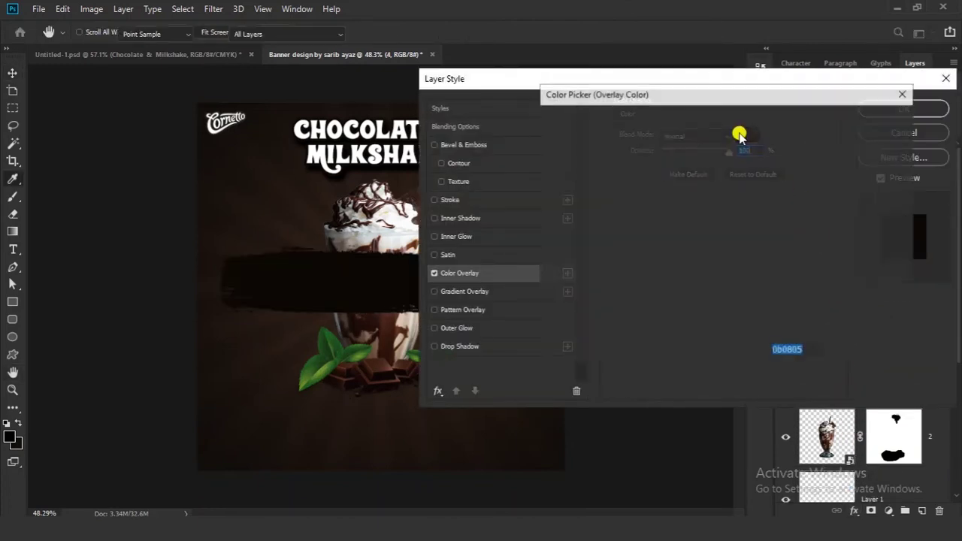
pyautogui.write('ffffff')
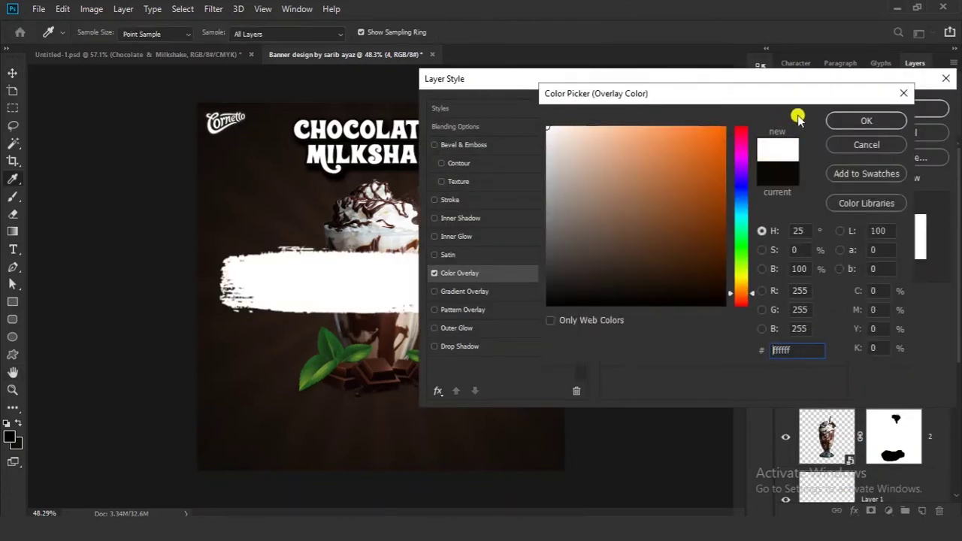
pyautogui.click(844, 119)
pyautogui.click(876, 110)
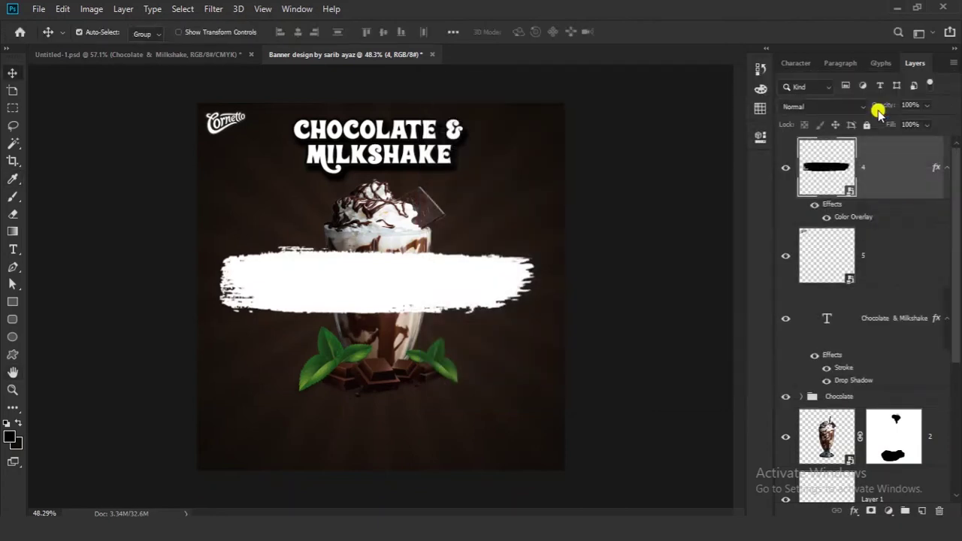
# Step: Load the brush stroke layer's pixels as a selection and contract the selection by 2 pixels
pyautogui.rightClick(827, 168)
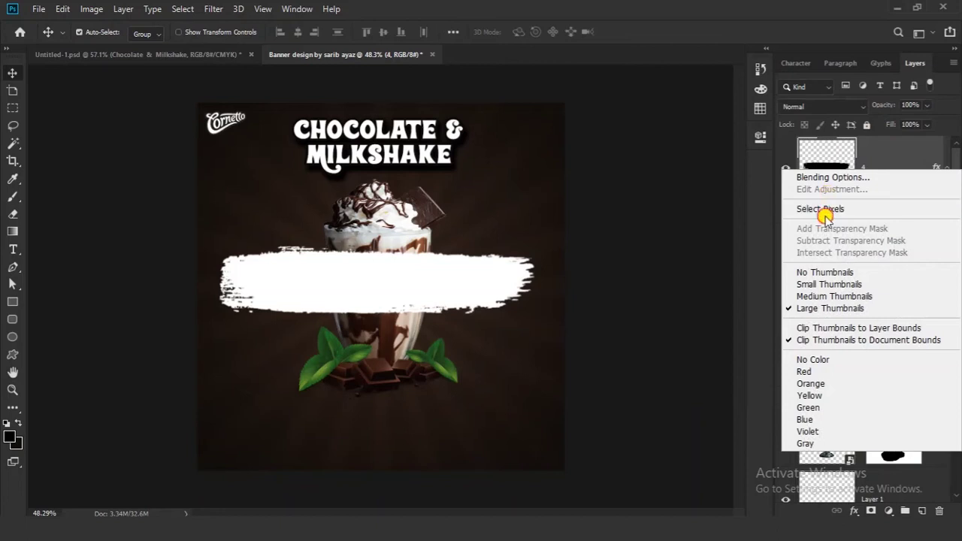
pyautogui.click(821, 209)
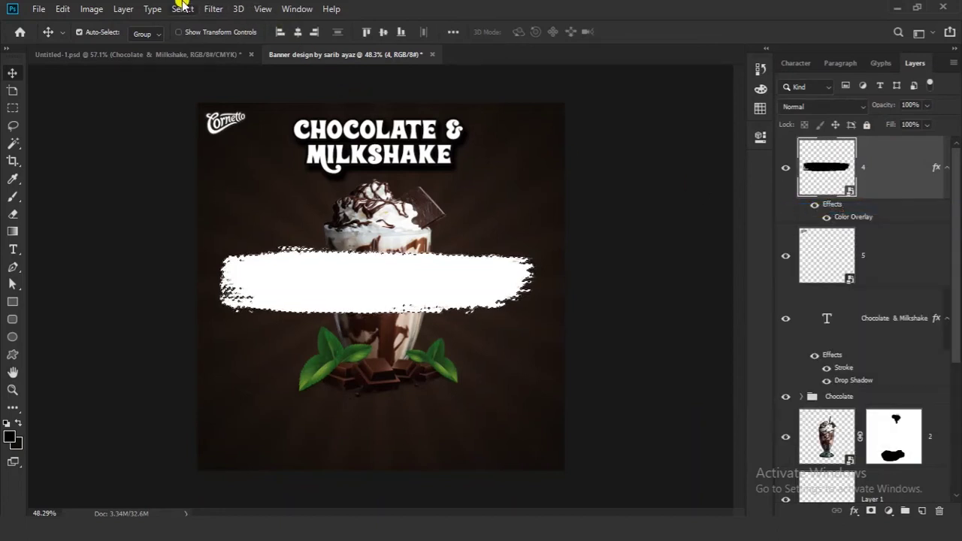
pyautogui.click(183, 7)
pyautogui.moveTo(214, 209)
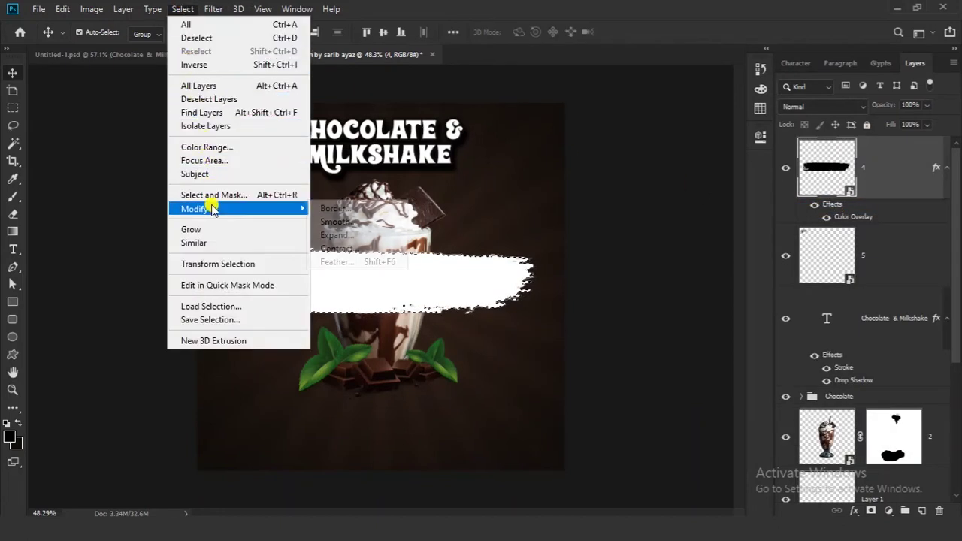
pyautogui.click(335, 248)
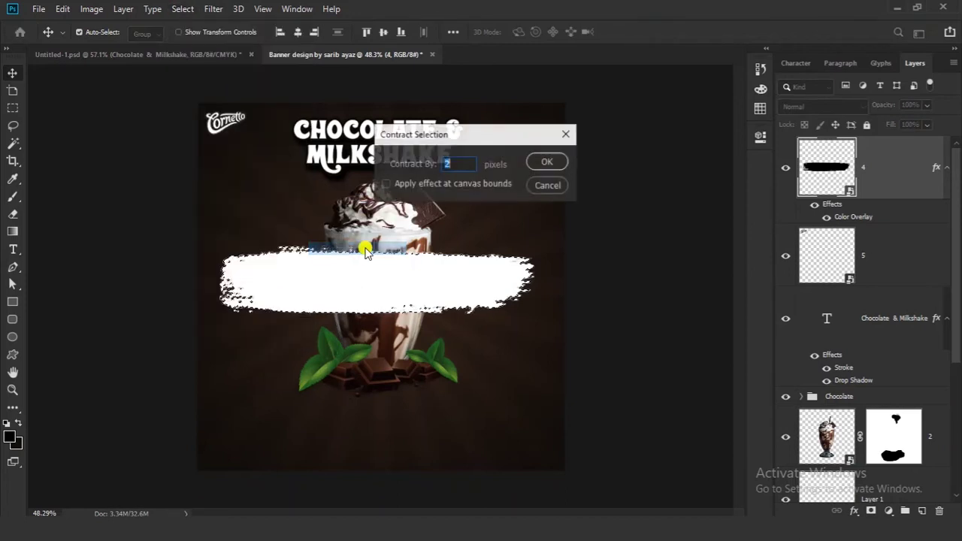
pyautogui.click(544, 162)
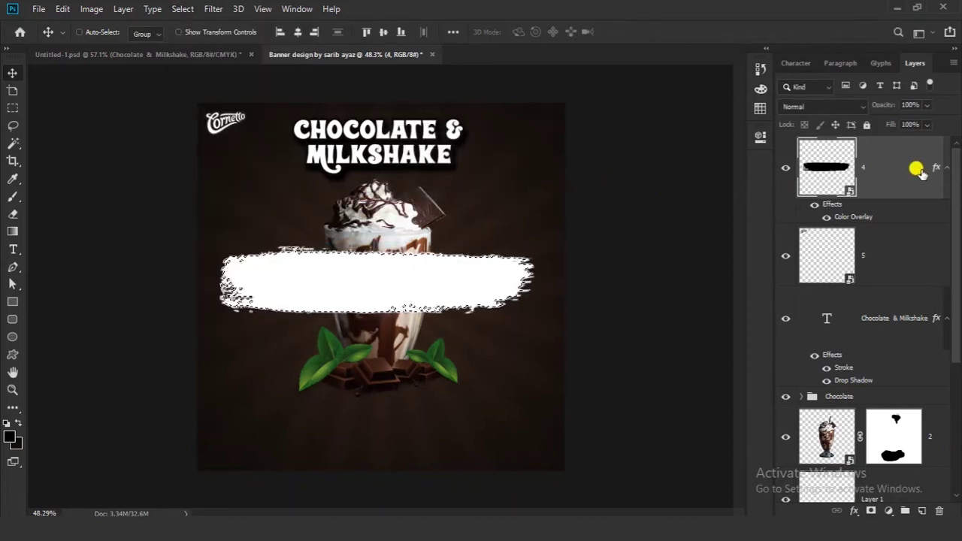
# Step: Copy the contracted brush stroke selection to a new layer and delete the original layer 4
pyautogui.hotkey('ctrl', 'j')
pyautogui.click(878, 256)
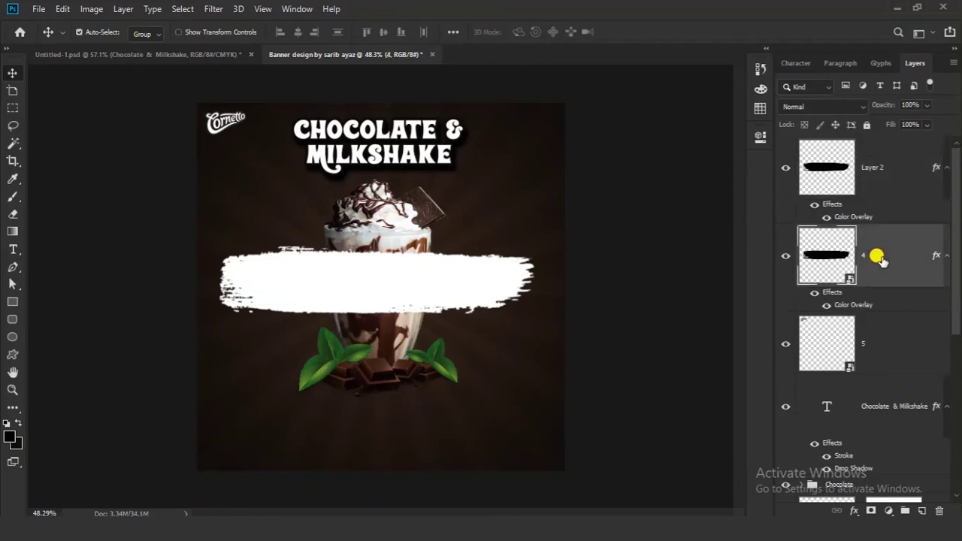
pyautogui.press('Delete')
pyautogui.click(865, 165)
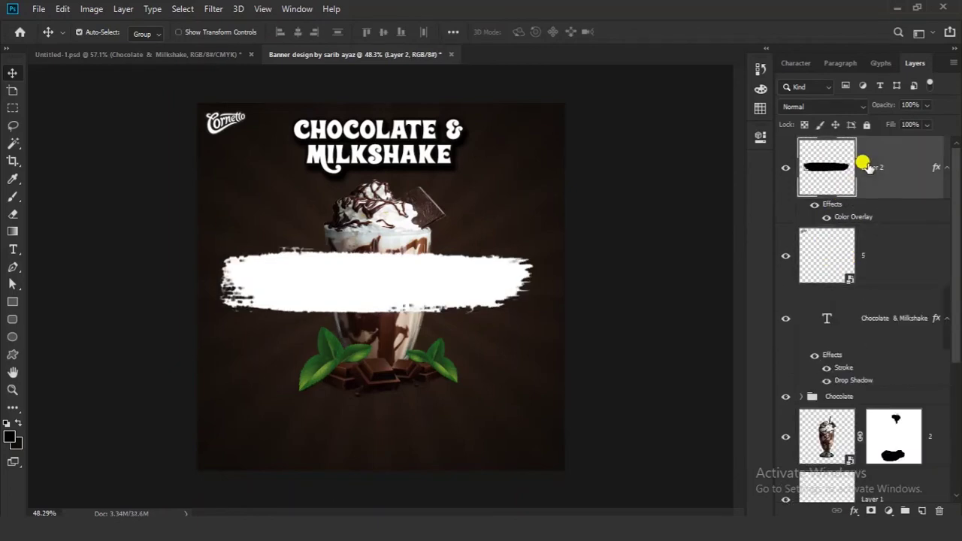
pyautogui.scroll(4, 279, 300)
pyautogui.scroll(-3, 292, 212)
pyautogui.scroll(-2, 292, 212)
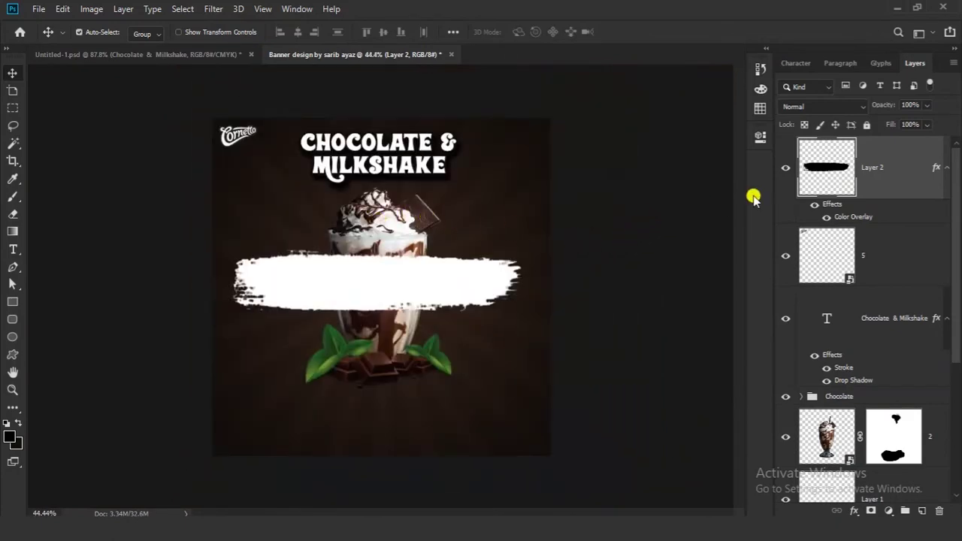
# Step: Add a layer mask to Layer 2 and hide the right part of the stroke with a 175 px round black brush
pyautogui.click(947, 168)
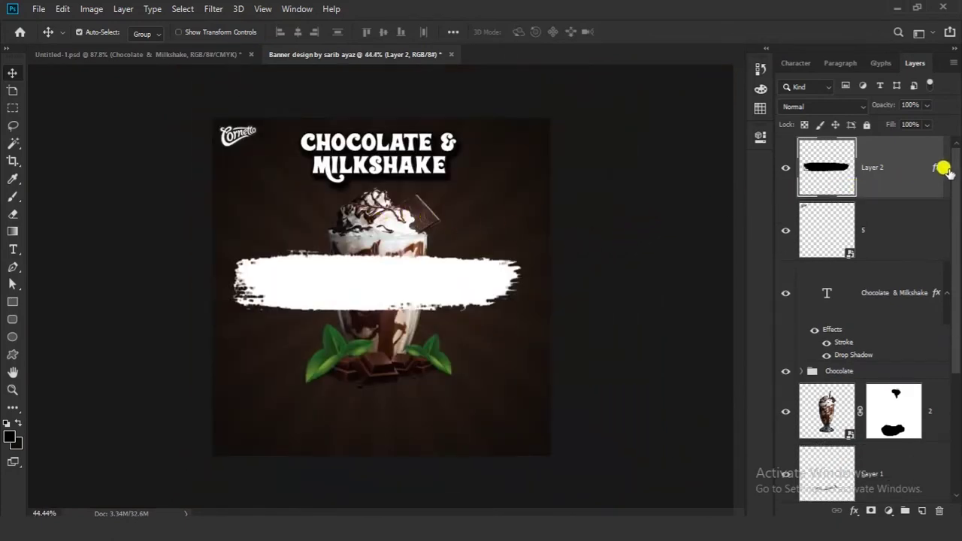
pyautogui.click(870, 510)
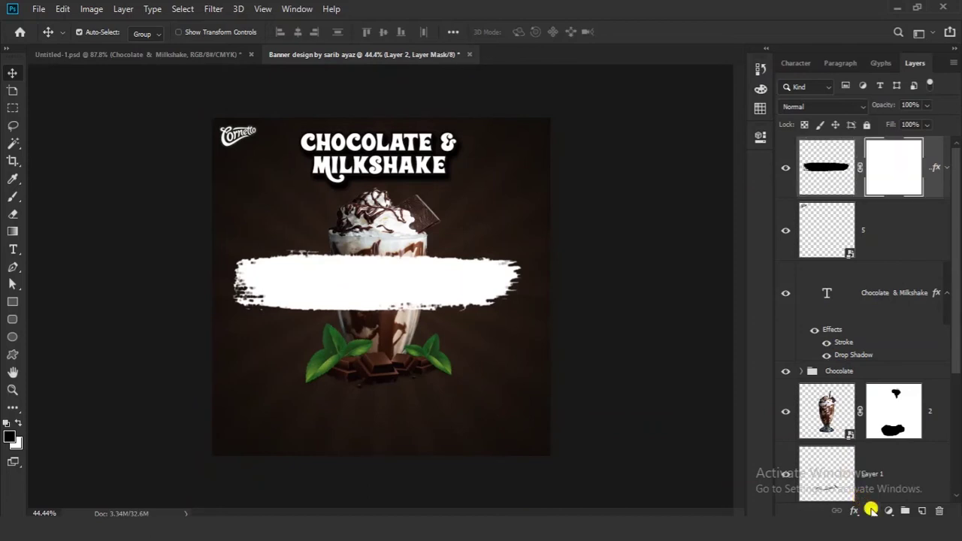
pyautogui.click(10, 196)
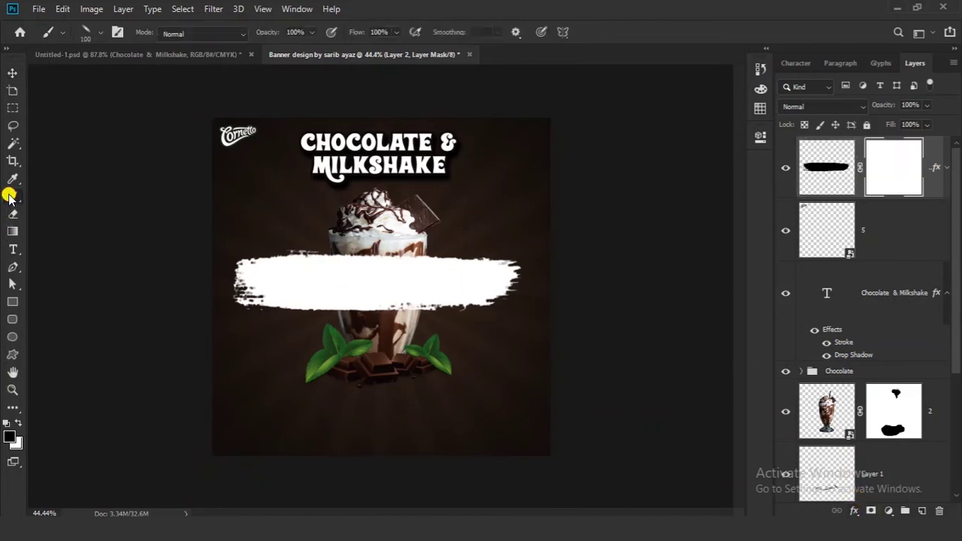
pyautogui.rightClick(448, 274)
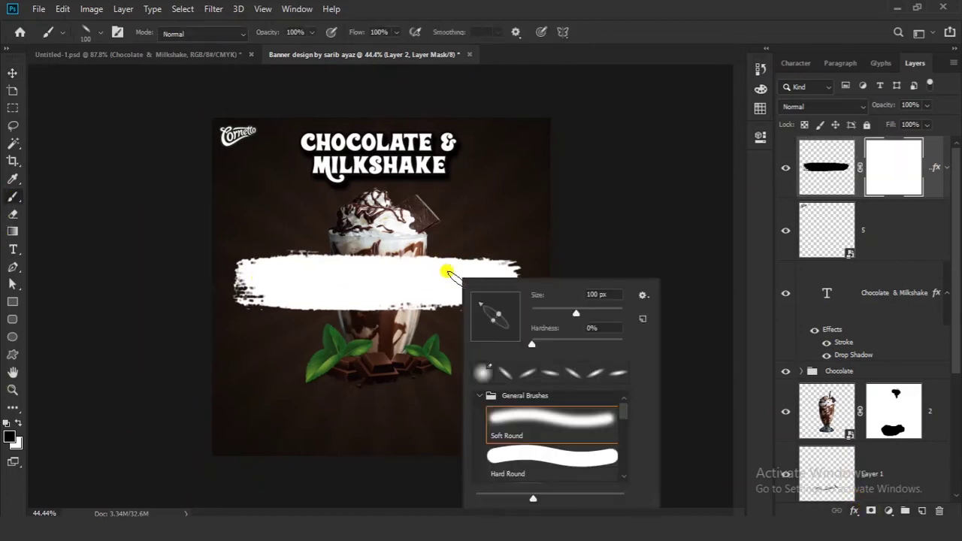
pyautogui.click(521, 414)
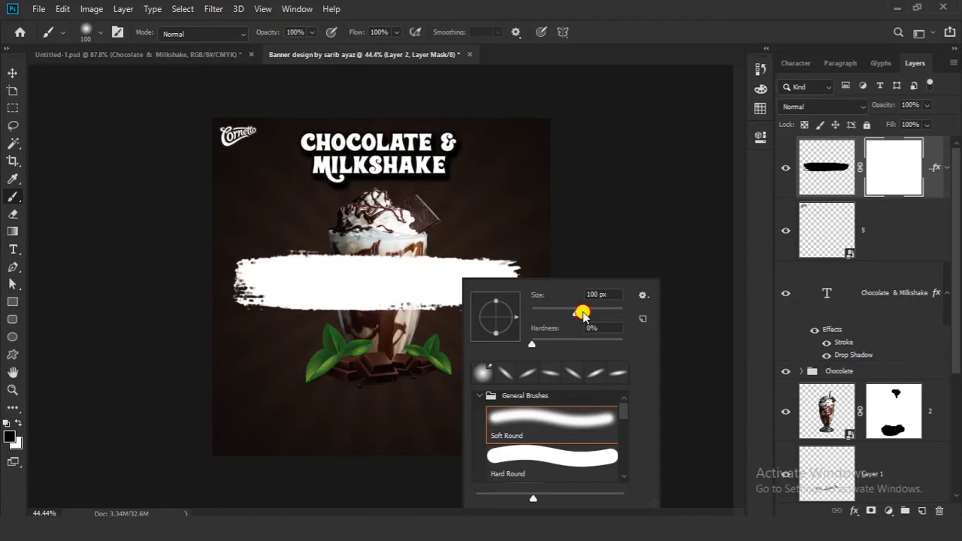
pyautogui.click(583, 313)
pyautogui.moveTo(453, 256)
pyautogui.mouseDown()
pyautogui.moveTo(449, 330)
pyautogui.moveTo(481, 269)
pyautogui.moveTo(501, 312)
pyautogui.moveTo(487, 274)
pyautogui.mouseUp()
pyautogui.moveTo(487, 274); pyautogui.dragTo(530, 411)
pyautogui.moveTo(423, 264); pyautogui.dragTo(451, 380)
pyautogui.moveTo(489, 263)
pyautogui.mouseDown()
pyautogui.moveTo(365, 279)
pyautogui.moveTo(348, 302)
pyautogui.moveTo(415, 349)
pyautogui.mouseUp()
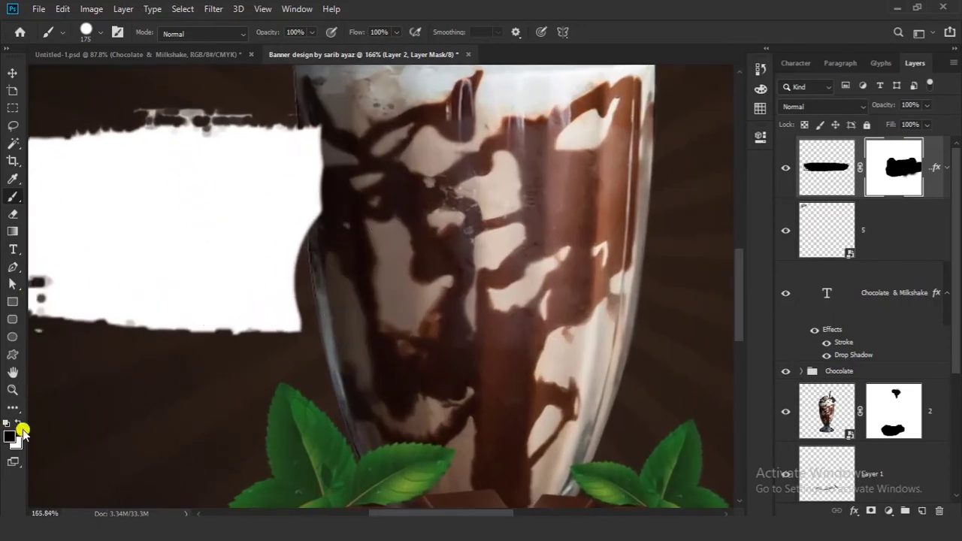
# Step: Paint the stroke back over the glass's left edge in white, and mask out its stray bristles with a 53 px black brush
pyautogui.moveTo(98, 133)
pyautogui.mouseDown()
pyautogui.moveTo(165, 183)
pyautogui.moveTo(198, 170)
pyautogui.mouseUp()
pyautogui.moveTo(300, 271); pyautogui.dragTo(291, 168)
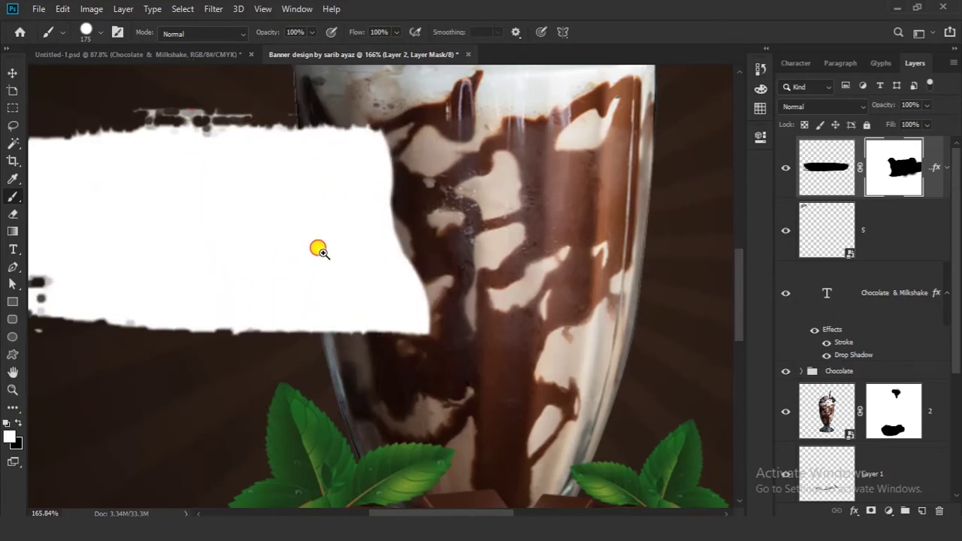
pyautogui.moveTo(322, 250); pyautogui.dragTo(297, 281)
pyautogui.moveTo(217, 140)
pyautogui.mouseDown()
pyautogui.moveTo(290, 187)
pyautogui.moveTo(275, 198)
pyautogui.moveTo(236, 180)
pyautogui.moveTo(93, 202)
pyautogui.mouseUp()
pyautogui.moveTo(138, 152)
pyautogui.mouseDown()
pyautogui.moveTo(412, 136)
pyautogui.moveTo(398, 144)
pyautogui.mouseUp()
pyautogui.moveTo(394, 202); pyautogui.dragTo(298, 228)
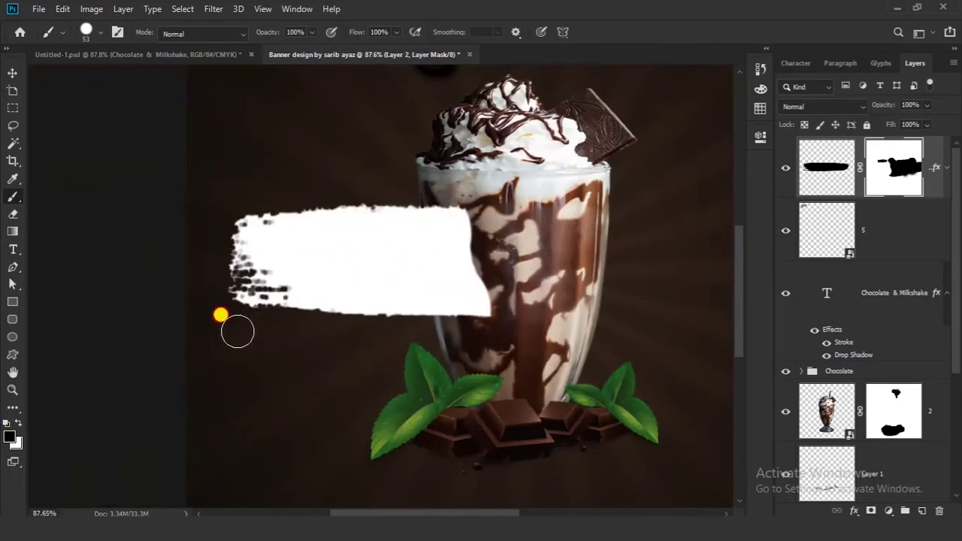
# Step: Place the masked brush stroke layer below Layer 1 so it sits behind the milkshake glass, and adjust its position
pyautogui.click(14, 76)
pyautogui.moveTo(829, 167); pyautogui.dragTo(857, 309)
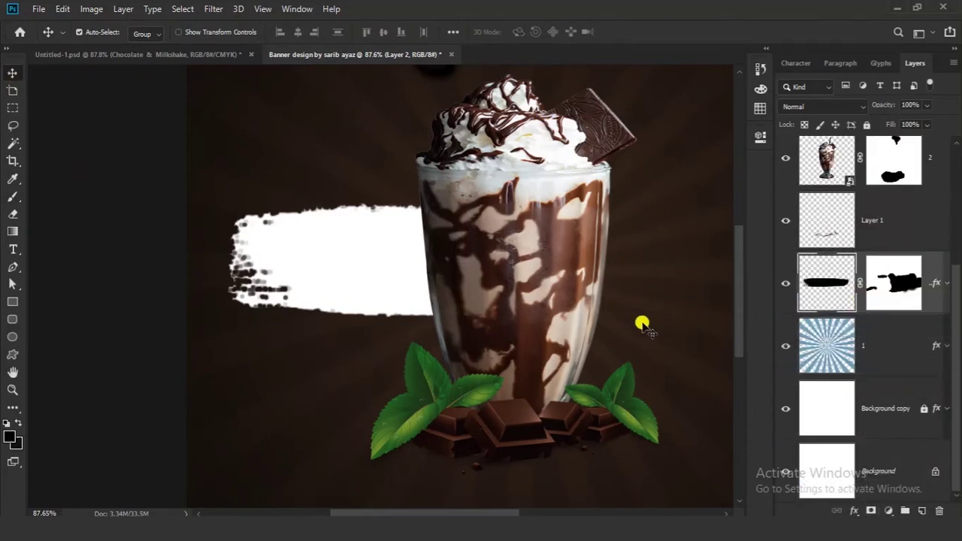
pyautogui.moveTo(471, 254); pyautogui.dragTo(442, 260)
pyautogui.hotkey('ctrl', '0')
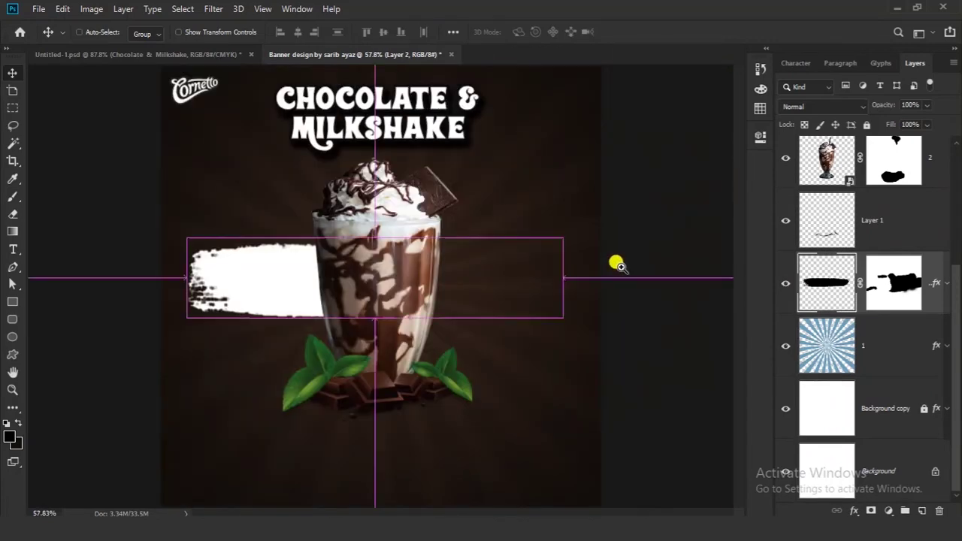
# Step: Scale the brush stroke to about 91% width and 61% height with Free Transform and position it beside the upper glass
pyautogui.hotkey('ctrl', 't')
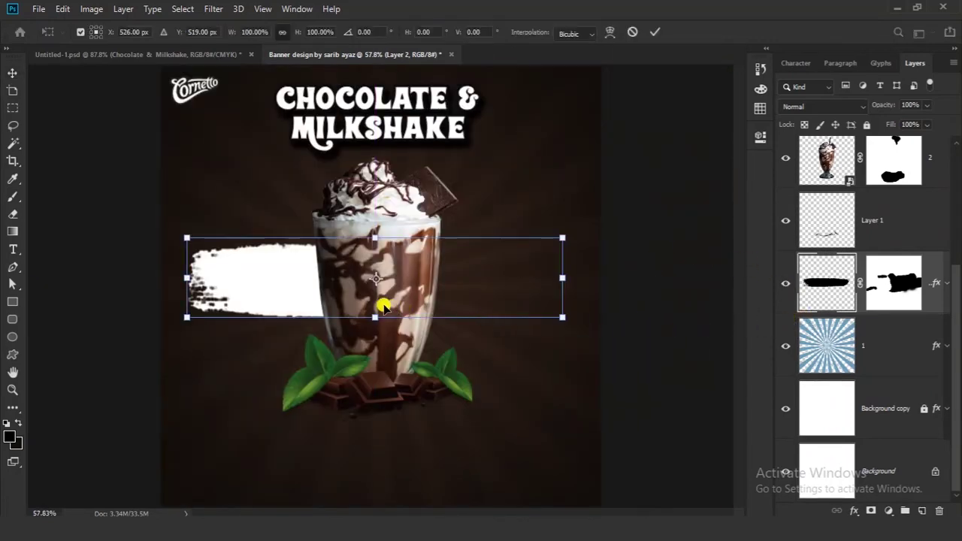
pyautogui.moveTo(374, 314); pyautogui.dragTo(373, 285)
pyautogui.moveTo(188, 262); pyautogui.dragTo(221, 256)
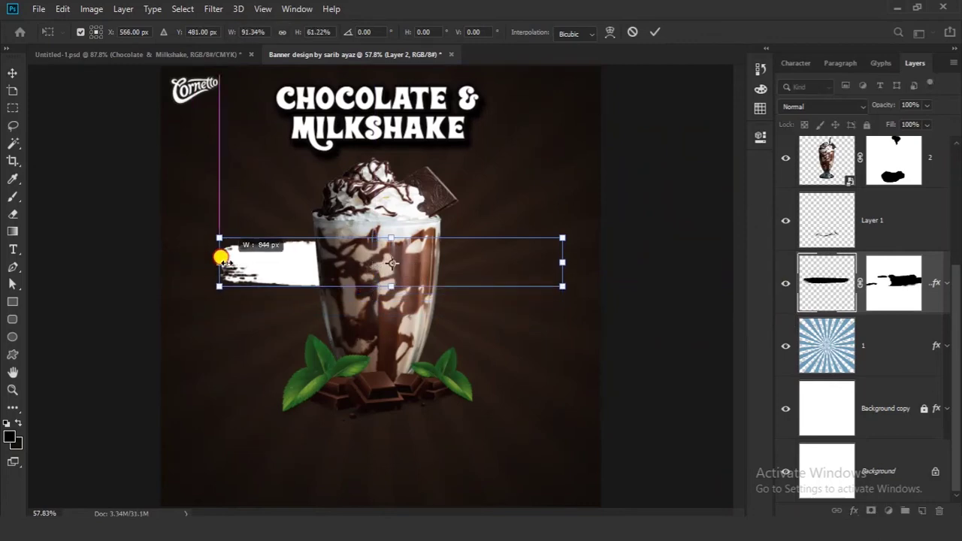
pyautogui.click(655, 31)
pyautogui.moveTo(354, 331); pyautogui.dragTo(351, 295)
pyautogui.scroll(5, 299, 213)
pyautogui.moveTo(393, 251); pyautogui.dragTo(393, 276)
pyautogui.scroll(-6, 421, 226)
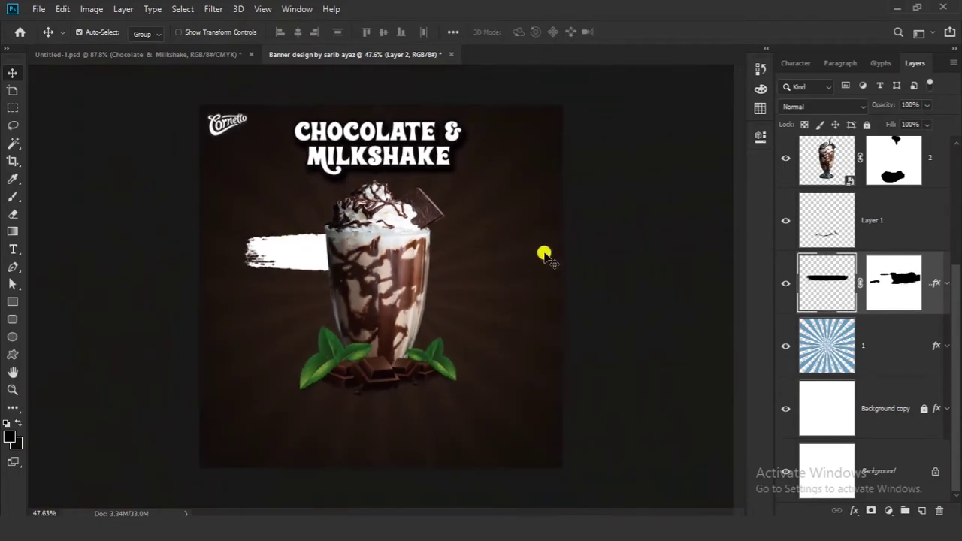
pyautogui.keyDown('ctrl'); pyautogui.click(617, 218); pyautogui.keyUp('ctrl')
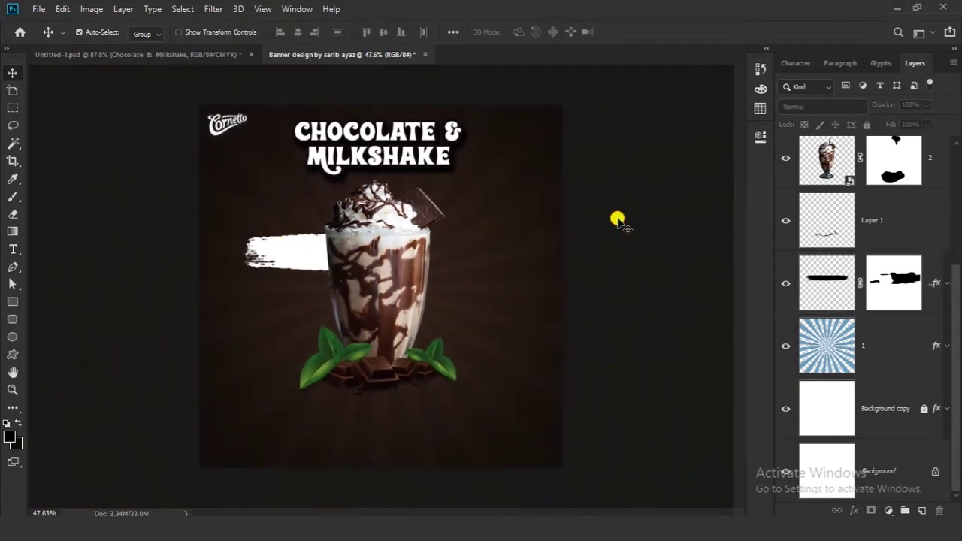
# Step: Add a Drop Shadow to the brush stroke with 100% opacity, 100° angle, 11 px distance, 0% spread and 7 px size
pyautogui.click(293, 251)
pyautogui.click(783, 285)
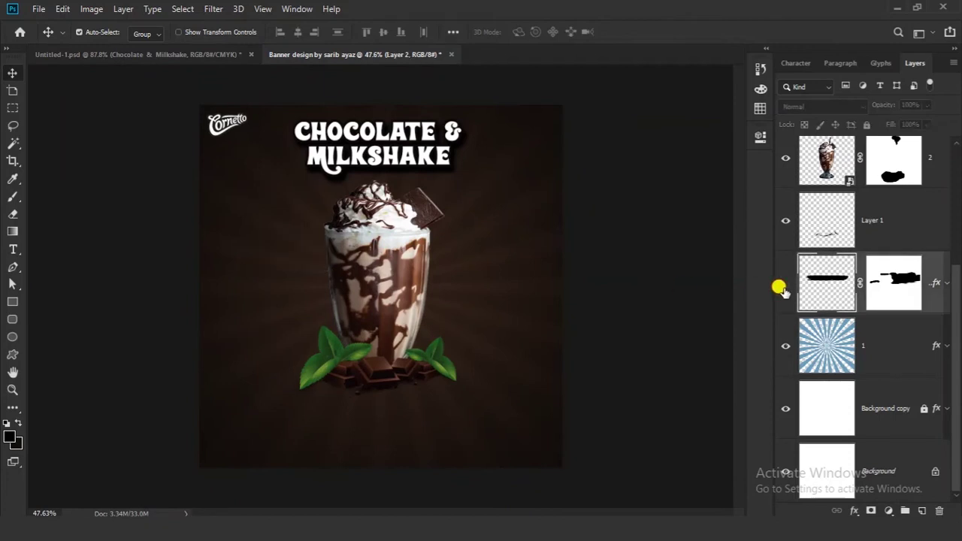
pyautogui.click(783, 285)
pyautogui.click(852, 511)
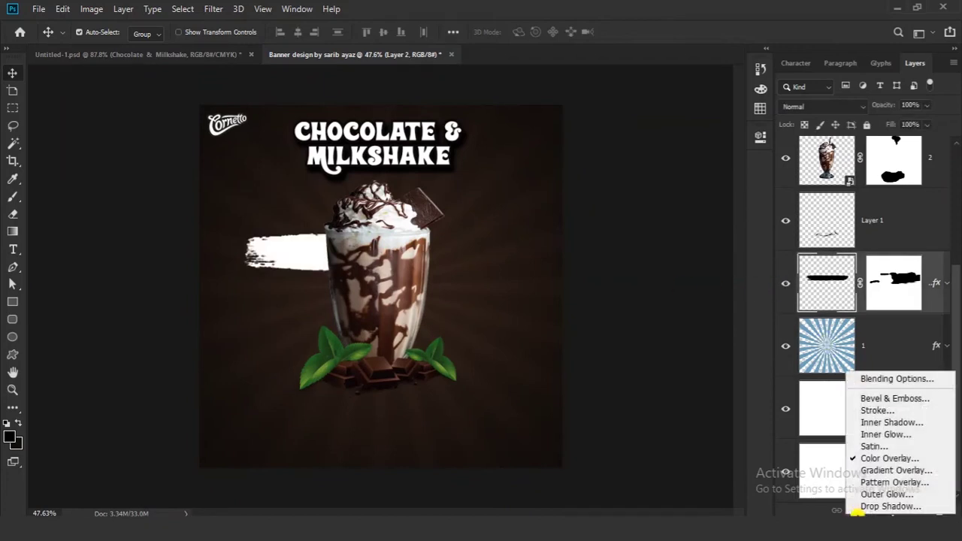
pyautogui.click(859, 511)
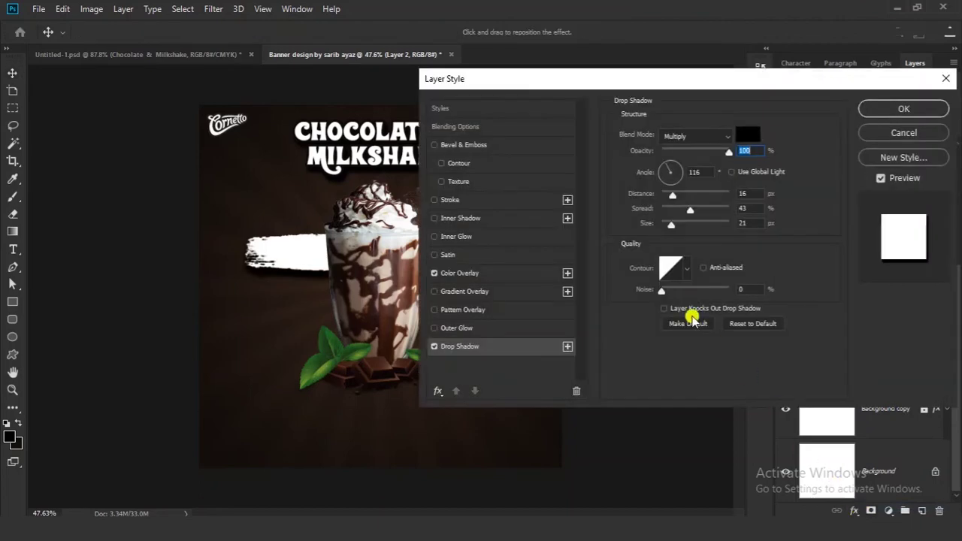
pyautogui.scroll(5, 322, 242)
pyautogui.moveTo(689, 210); pyautogui.dragTo(660, 209)
pyautogui.moveTo(369, 260); pyautogui.dragTo(363, 259)
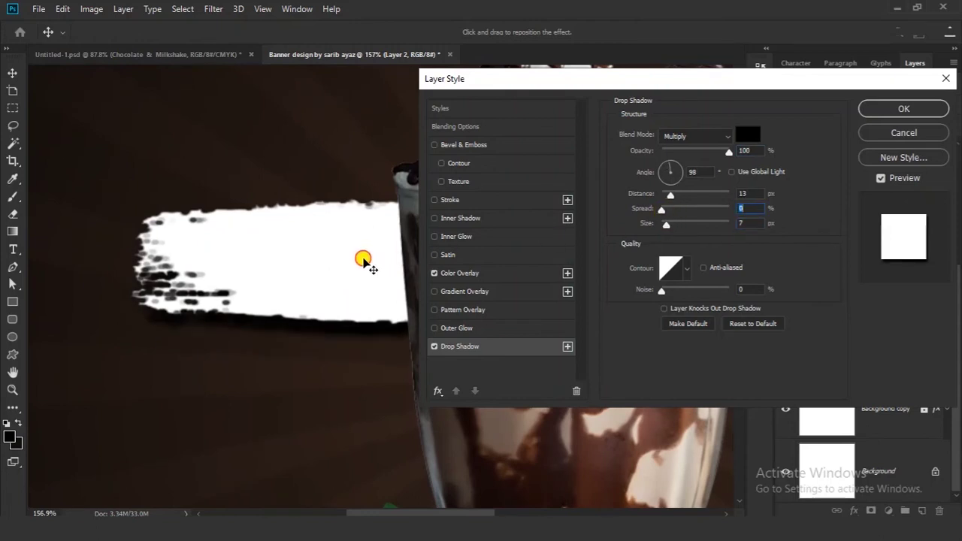
pyautogui.hotkey('ctrl', '0')
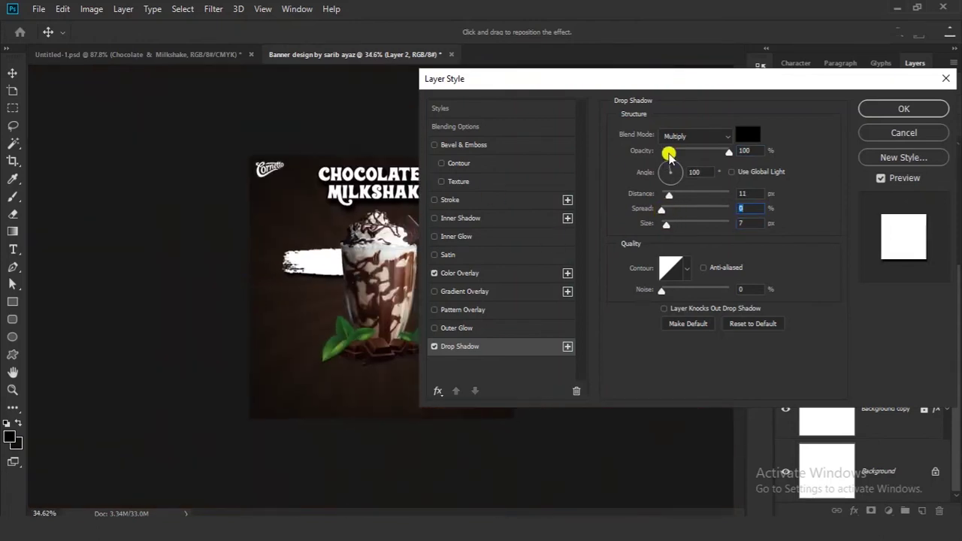
pyautogui.click(867, 109)
pyautogui.click(566, 239)
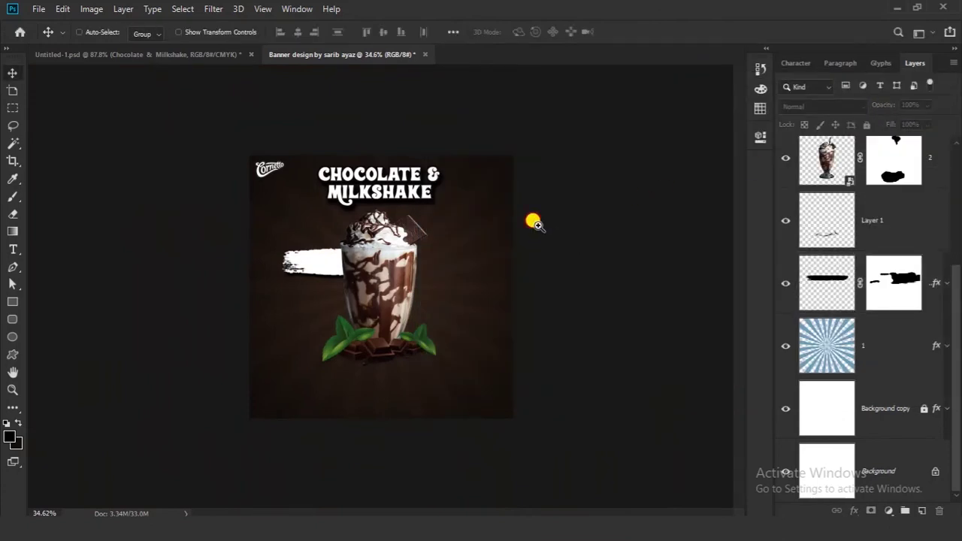
pyautogui.scroll(3, 565, 239)
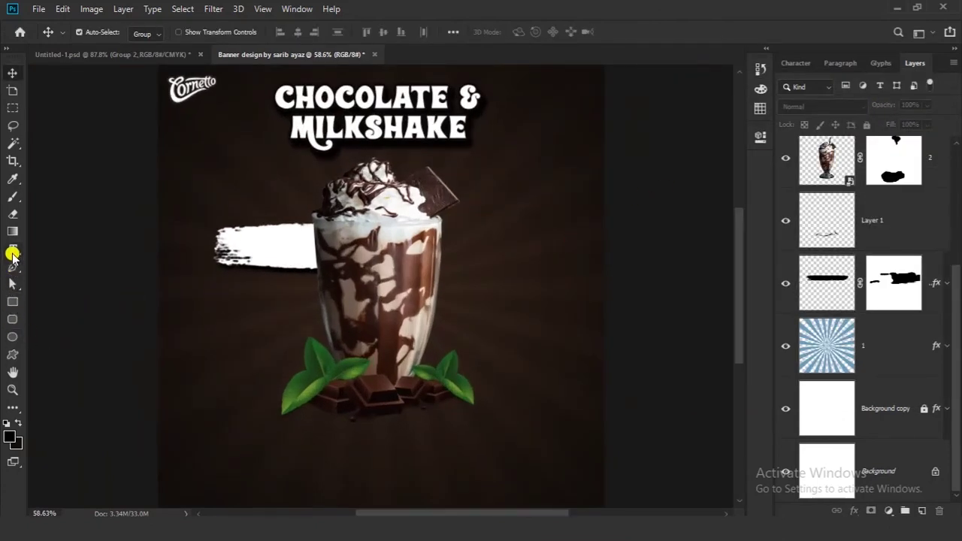
# Step: Add the price text "$2.6" over the white brush stroke beside the glass
pyautogui.click(12, 247)
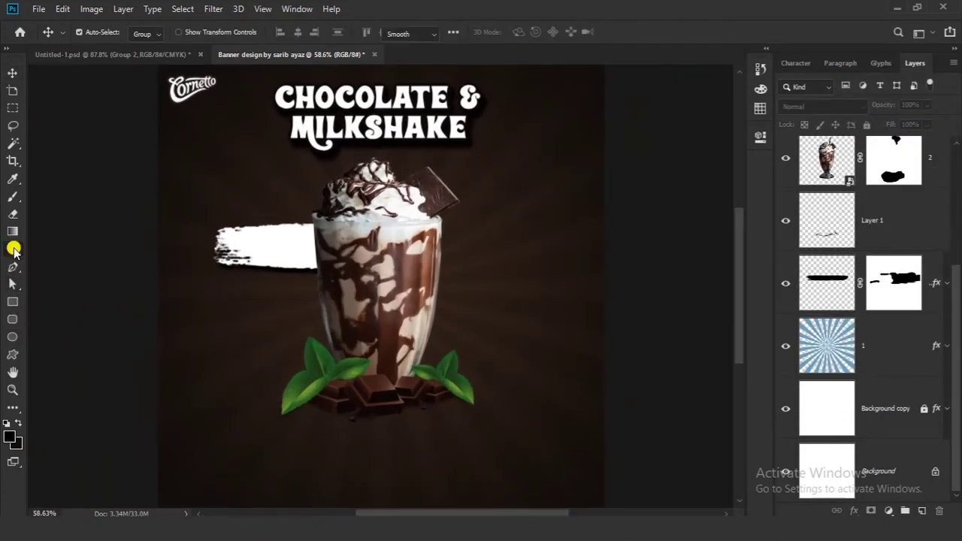
pyautogui.click(256, 248)
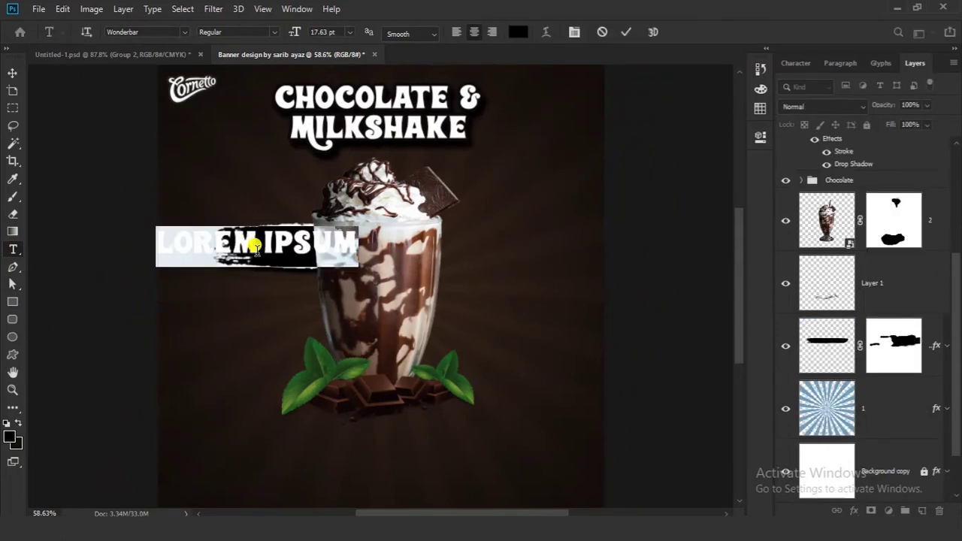
pyautogui.press('BackSpace')
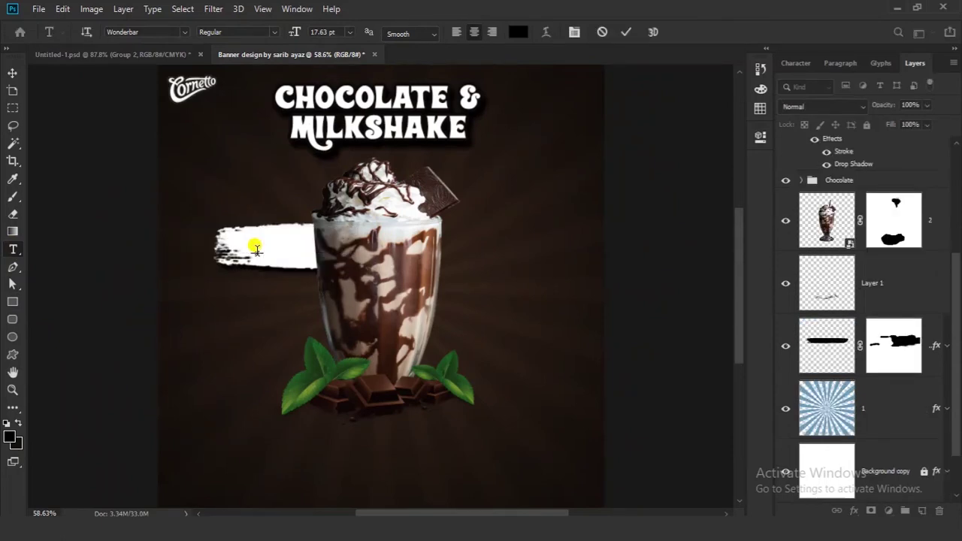
pyautogui.write('2.6')
# Step: Change the "$2.6" price text to Rockwell Bold and move it closer to the glass on the brush stroke
pyautogui.hotkey('ctrl', 'a')
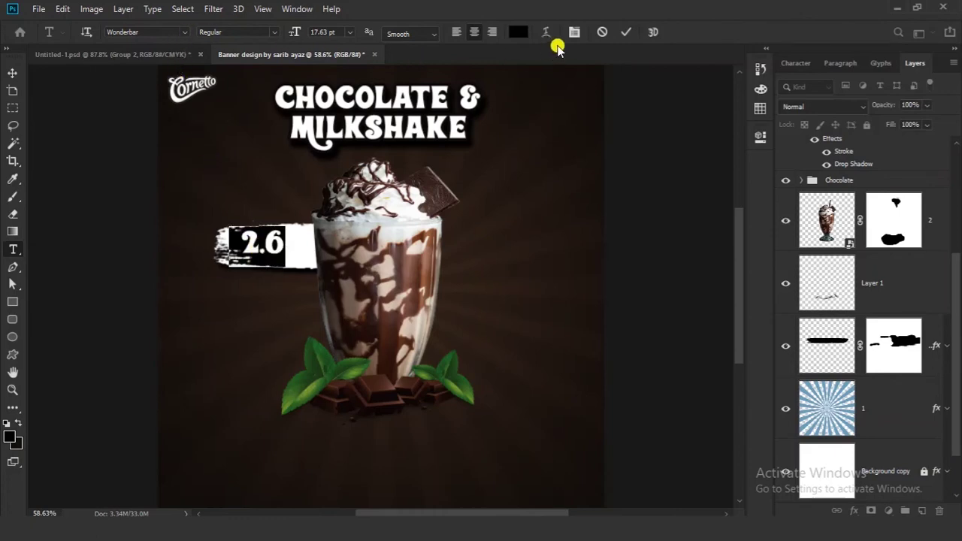
pyautogui.click(574, 32)
pyautogui.click(874, 85)
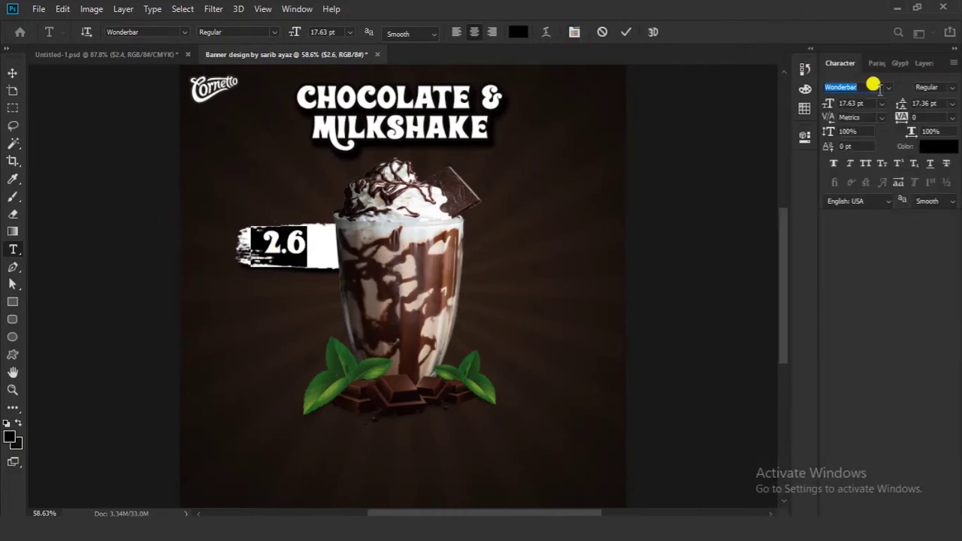
pyautogui.write('r')
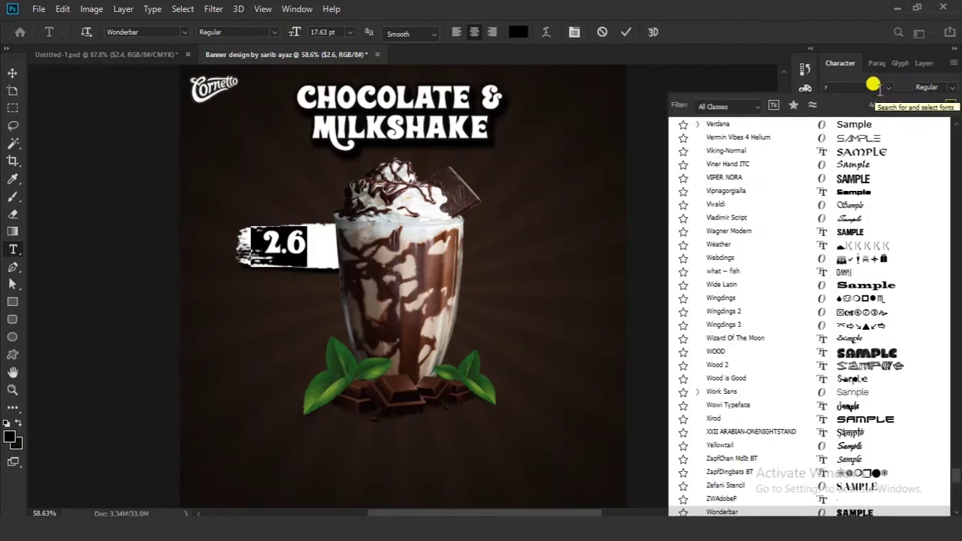
pyautogui.write('ockwell')
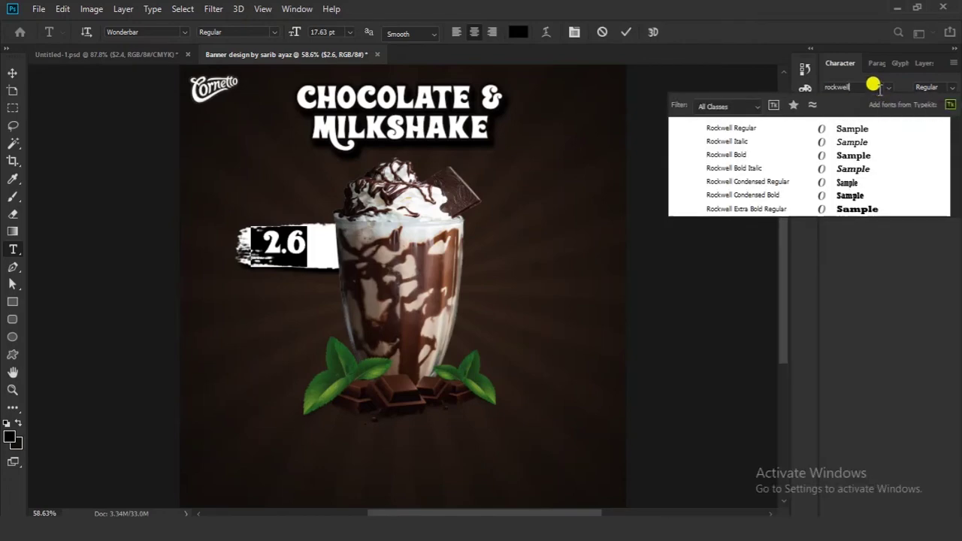
pyautogui.press('Down')
pyautogui.press('Down')
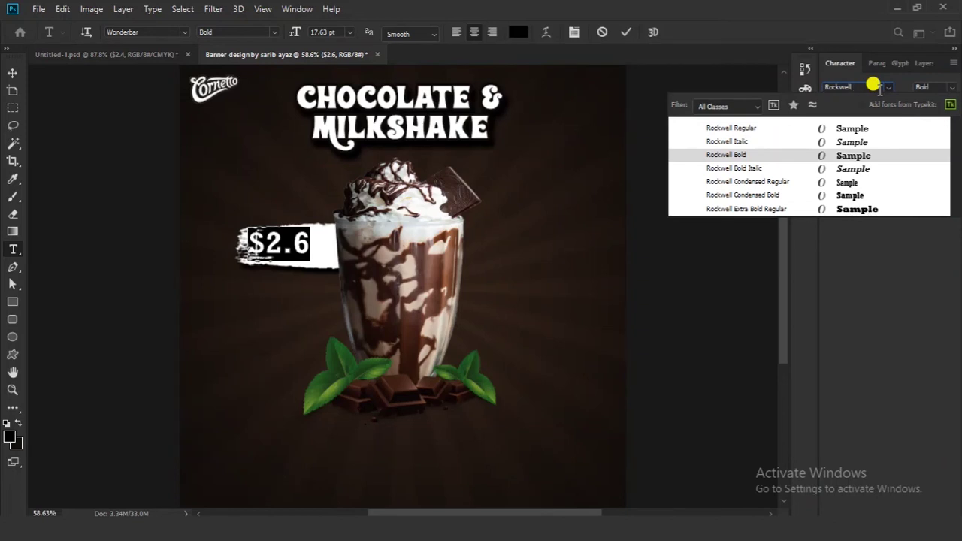
pyautogui.press('Return')
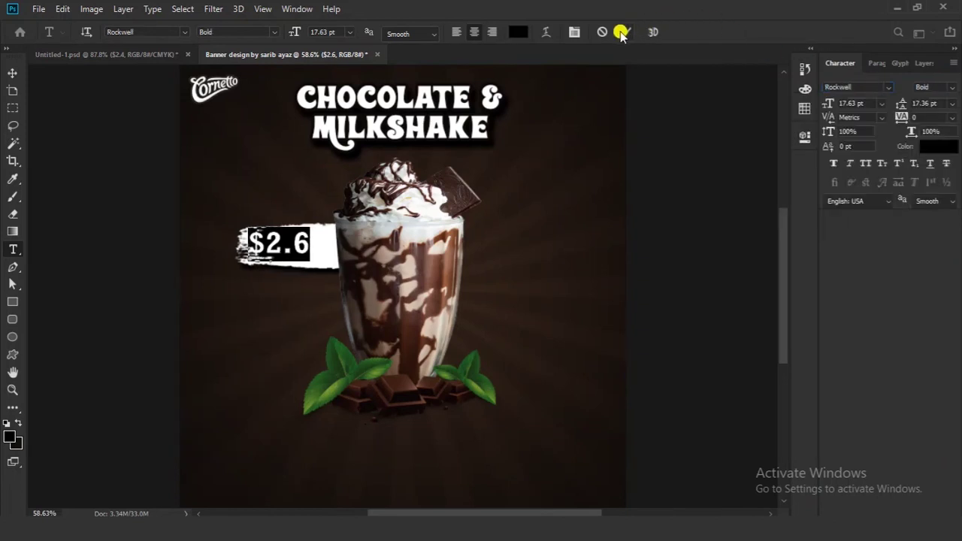
pyautogui.click(621, 31)
pyautogui.click(12, 72)
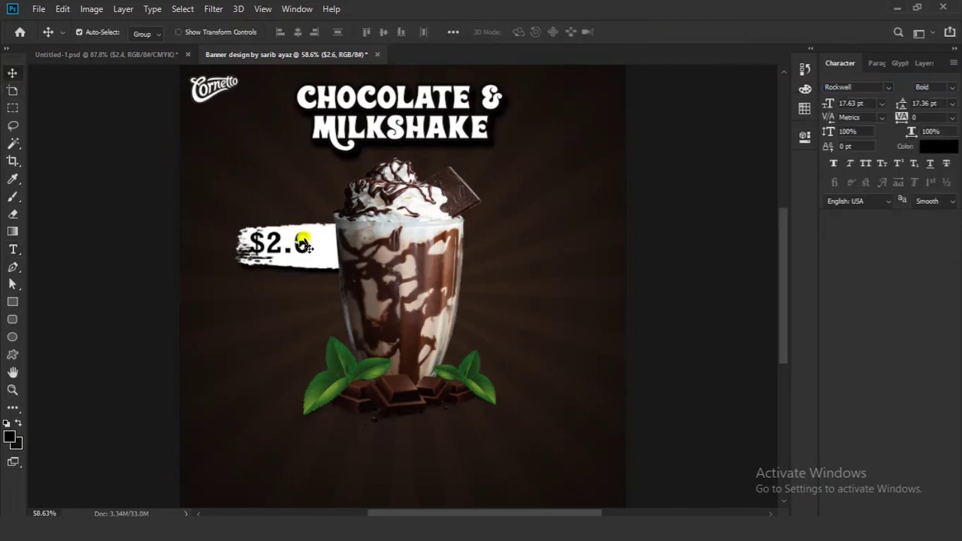
pyautogui.moveTo(311, 244); pyautogui.dragTo(322, 244)
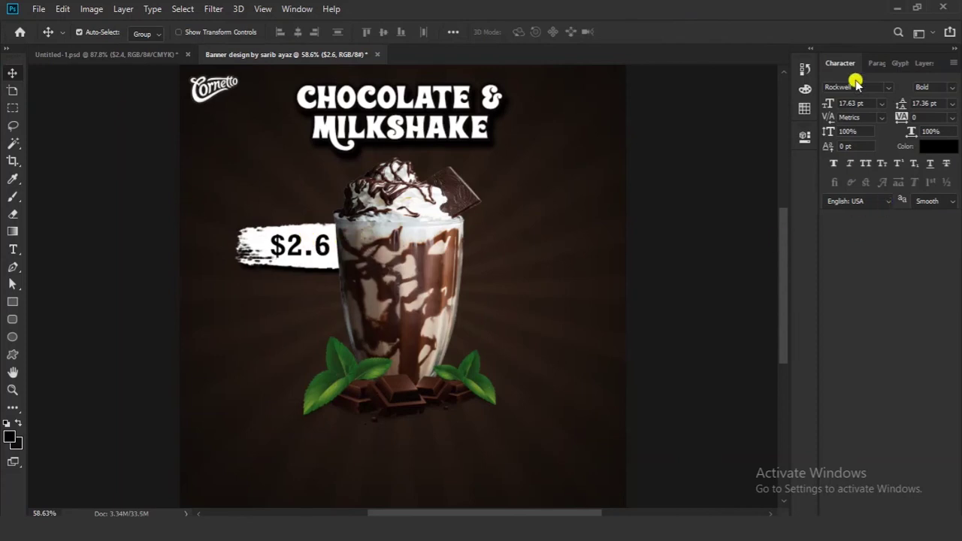
# Step: Reduce the height of the white brush stroke slightly with Free Transform
pyautogui.click(923, 63)
pyautogui.click(275, 236)
pyautogui.hotkey('ctrl', 't')
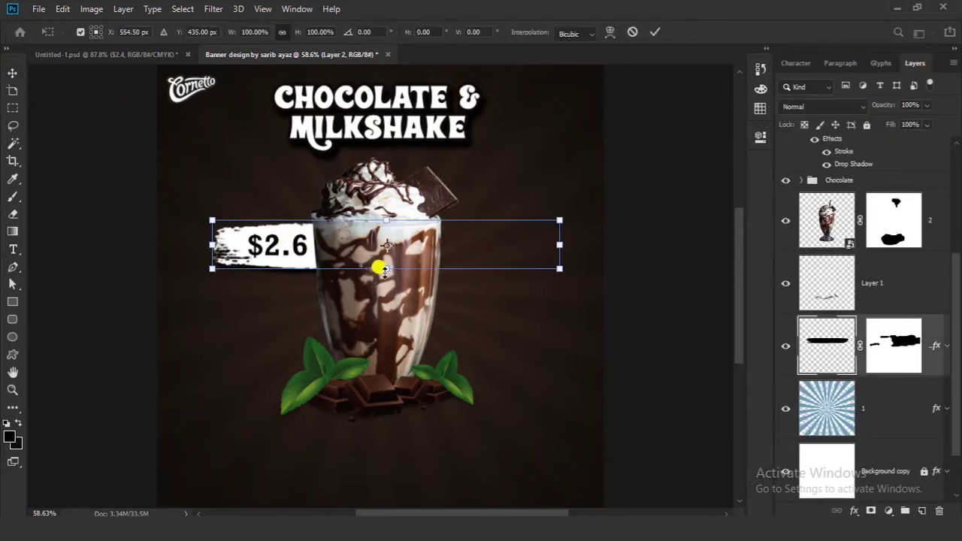
pyautogui.moveTo(383, 268); pyautogui.dragTo(372, 258)
pyautogui.click(655, 32)
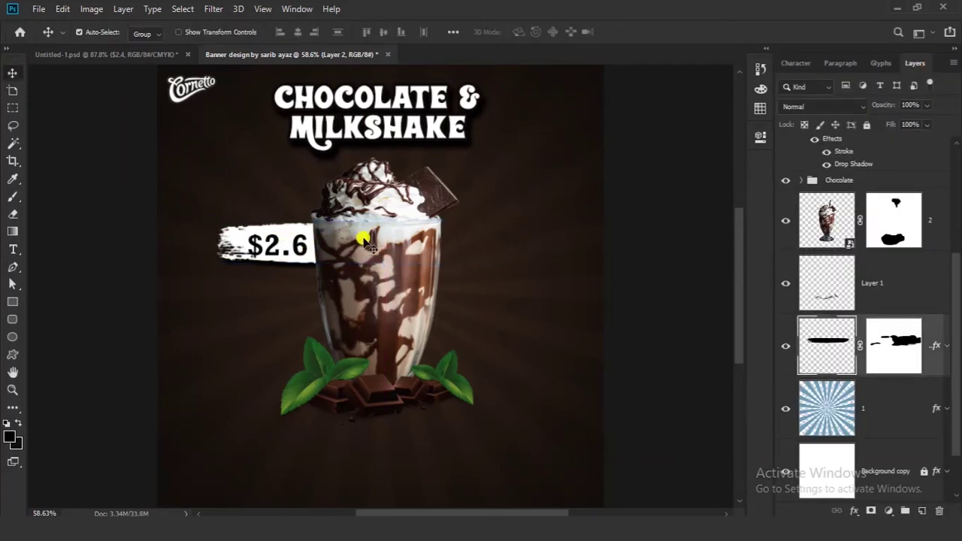
# Step: Reposition the "$2.6" price text over the slimmer brush stroke, just beside the glass
pyautogui.moveTo(300, 243); pyautogui.dragTo(308, 256)
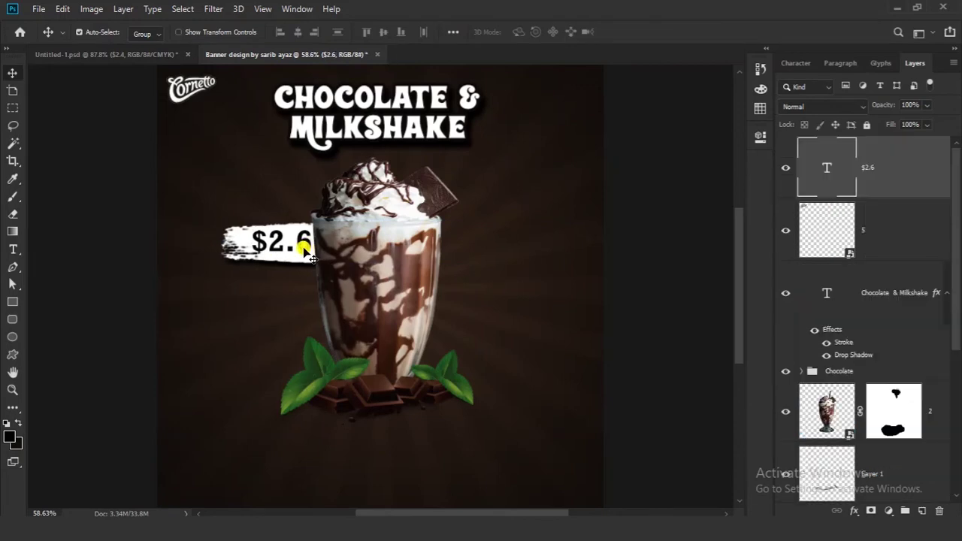
pyautogui.press('Left')
pyautogui.press('Left')
pyautogui.press('Left')
pyautogui.press('Left')
pyautogui.press('Left')
pyautogui.press('Left')
pyautogui.press('Left')
pyautogui.press('Left')
# Step: Nudge the white brush stroke slightly left and up behind the price text
pyautogui.click(232, 238)
pyautogui.hotkey('shift', 'Left')
pyautogui.hotkey('shift', 'Left')
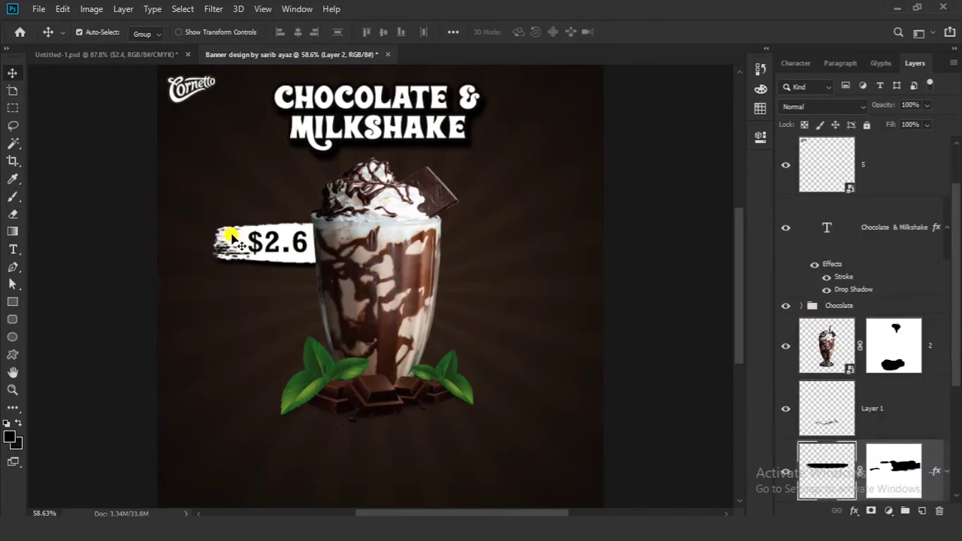
pyautogui.press('Left')
pyautogui.press('Up')
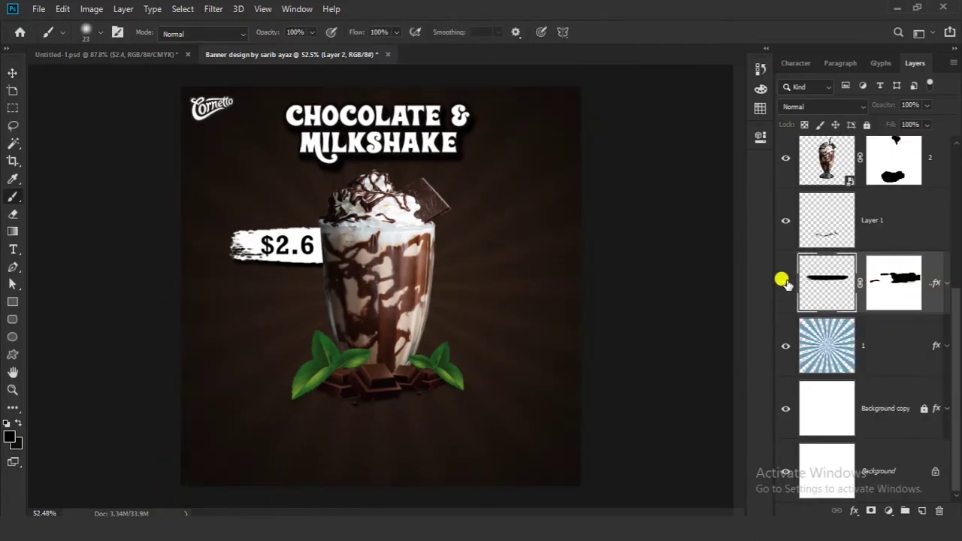
# Step: Paint a soft black shadow where the brush stroke meets the glass, on a new layer above the stroke and confined to the stroke's selection
pyautogui.click(783, 281)
pyautogui.click(783, 281)
pyautogui.click(914, 511)
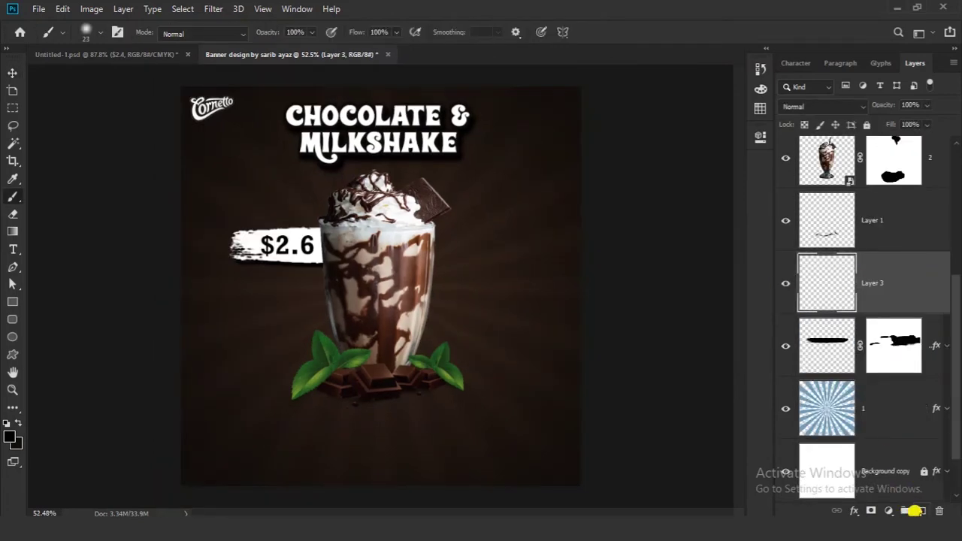
pyautogui.moveTo(343, 239); pyautogui.dragTo(454, 329)
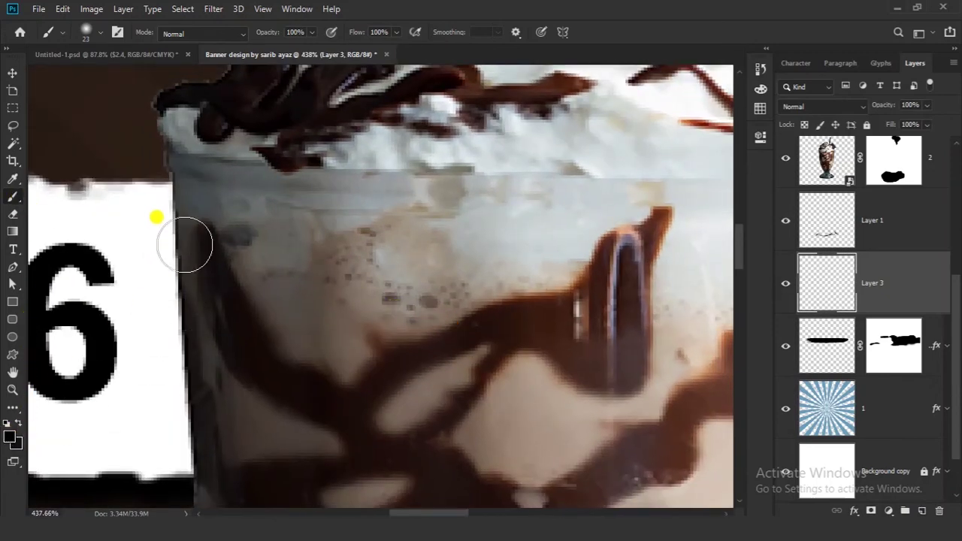
pyautogui.moveTo(161, 172); pyautogui.dragTo(251, 157)
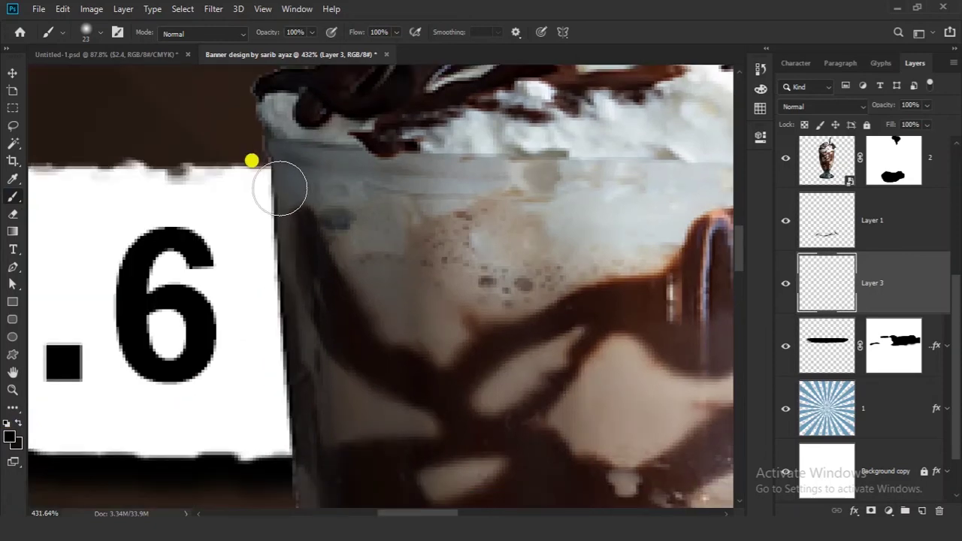
pyautogui.keyDown('ctrl'); pyautogui.click(832, 345); pyautogui.keyUp('ctrl')
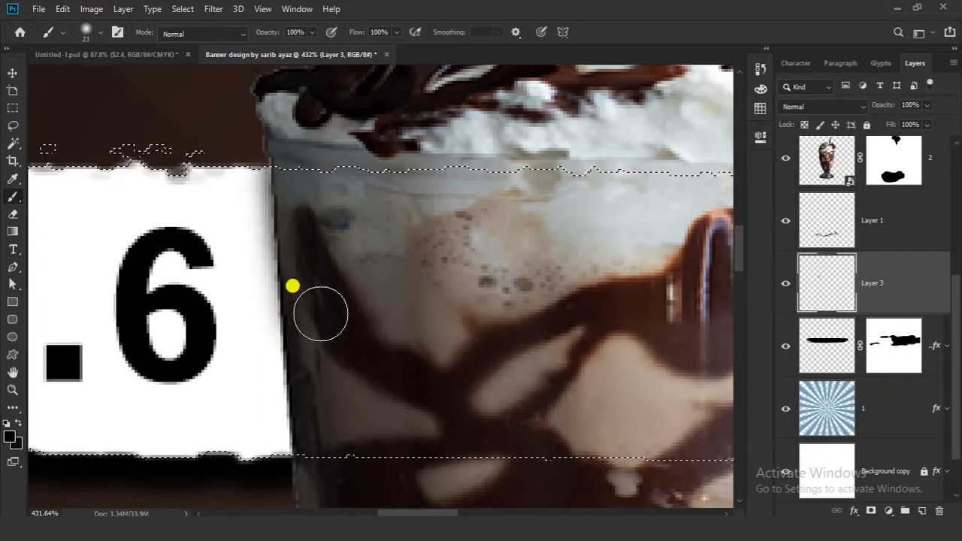
pyautogui.scroll(-3, 280, 237)
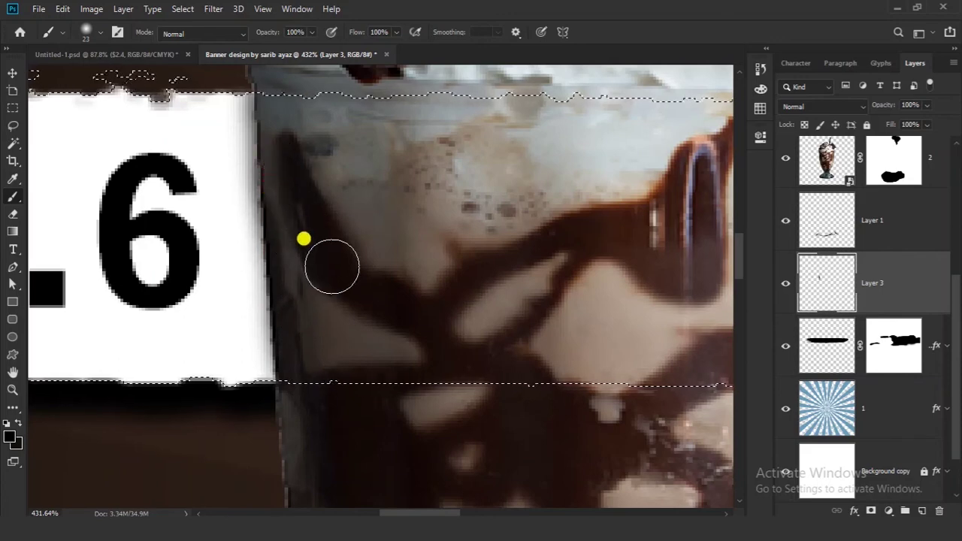
pyautogui.hotkey('ctrl', 'd')
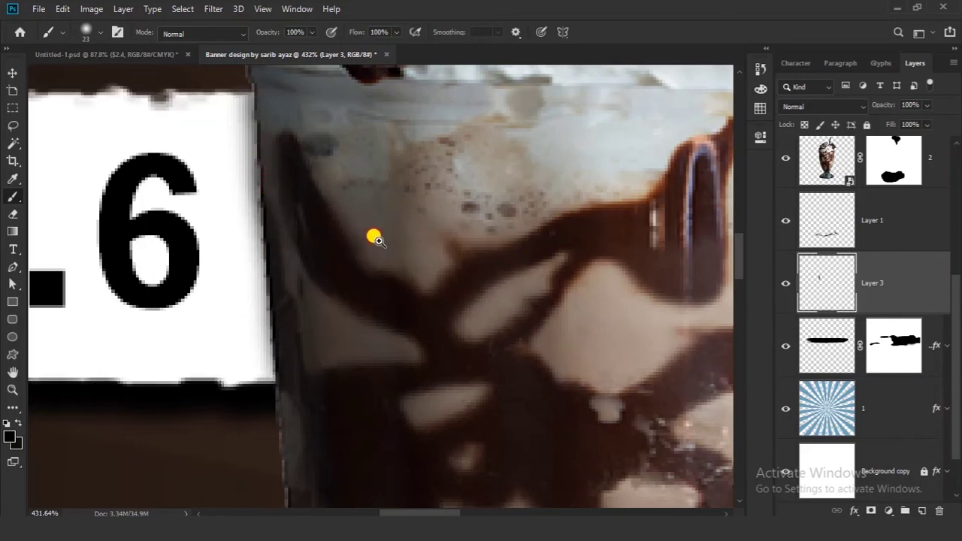
pyautogui.moveTo(376, 239); pyautogui.dragTo(271, 339)
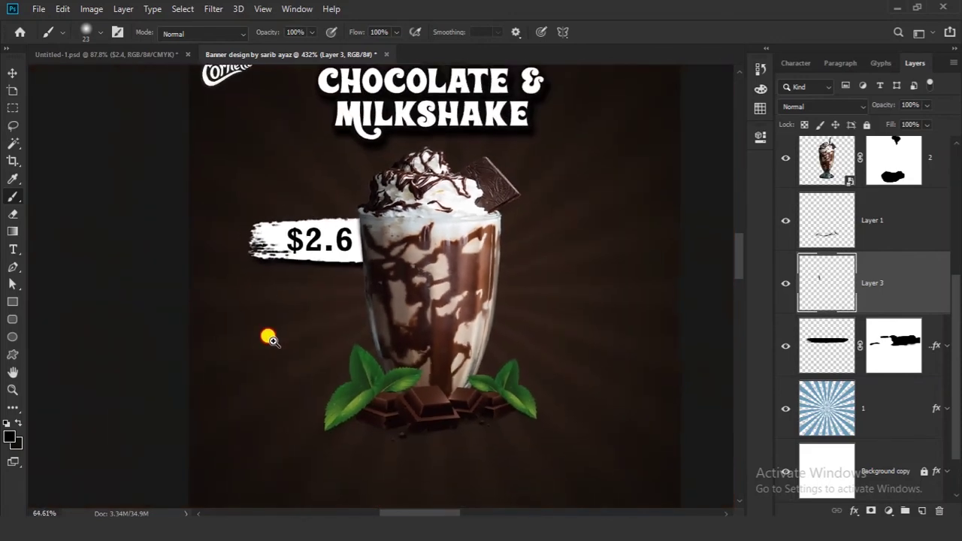
pyautogui.click(13, 72)
pyautogui.scroll(-3, 301, 296)
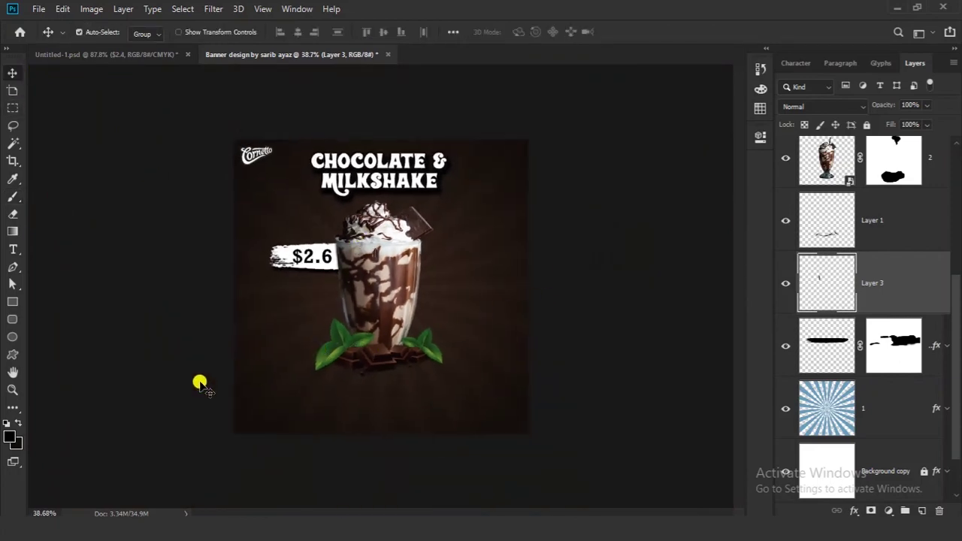
pyautogui.click(12, 248)
pyautogui.click(339, 411)
pyautogui.write('www.yoursite.com')
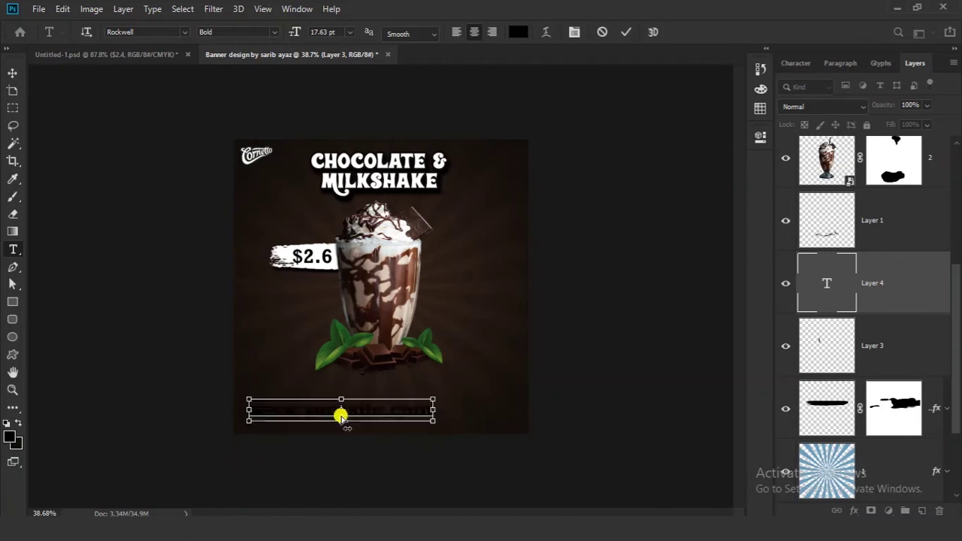
# Step: Format the website text as Helvetica LT Std Bold, white, all caps, 10.63 pt with 380 tracking
pyautogui.hotkey('ctrl', 'a')
pyautogui.hotkey('ctrl', 't')
pyautogui.click(886, 88)
pyautogui.click(805, 168)
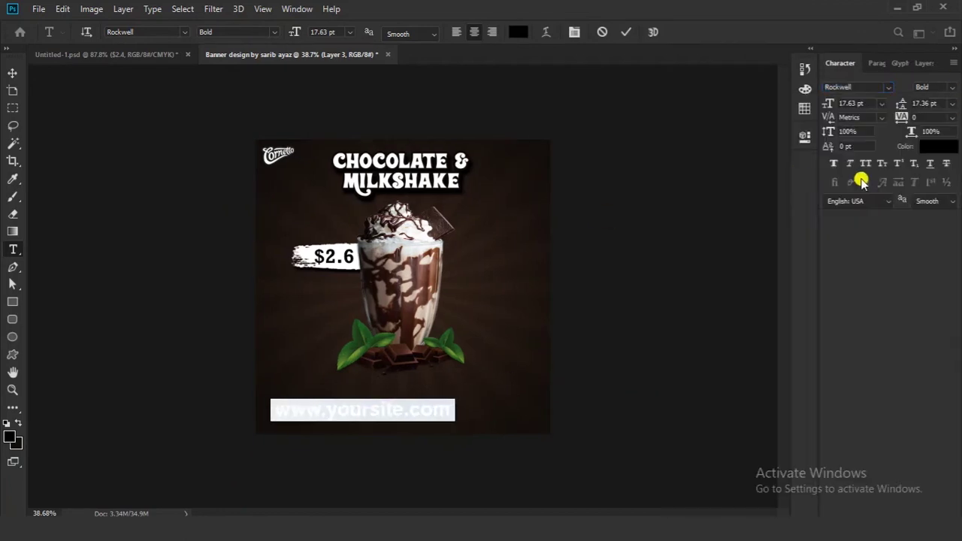
pyautogui.click(865, 163)
pyautogui.click(930, 146)
pyautogui.click(547, 126)
pyautogui.click(862, 120)
pyautogui.moveTo(830, 104); pyautogui.dragTo(820, 101)
pyautogui.moveTo(889, 117); pyautogui.dragTo(912, 123)
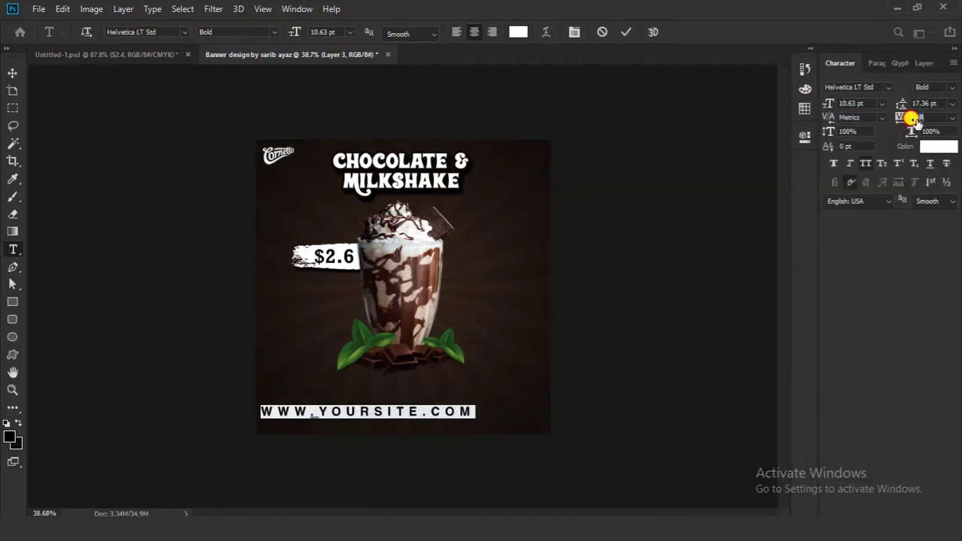
pyautogui.click(626, 31)
# Step: Scale the website text down to 4.44 pt and centre it near the banner's lower edge
pyautogui.hotkey('ctrl', 't')
pyautogui.moveTo(461, 395)
pyautogui.mouseDown()
pyautogui.moveTo(427, 397)
pyautogui.moveTo(466, 412)
pyautogui.mouseUp()
pyautogui.press('Return')
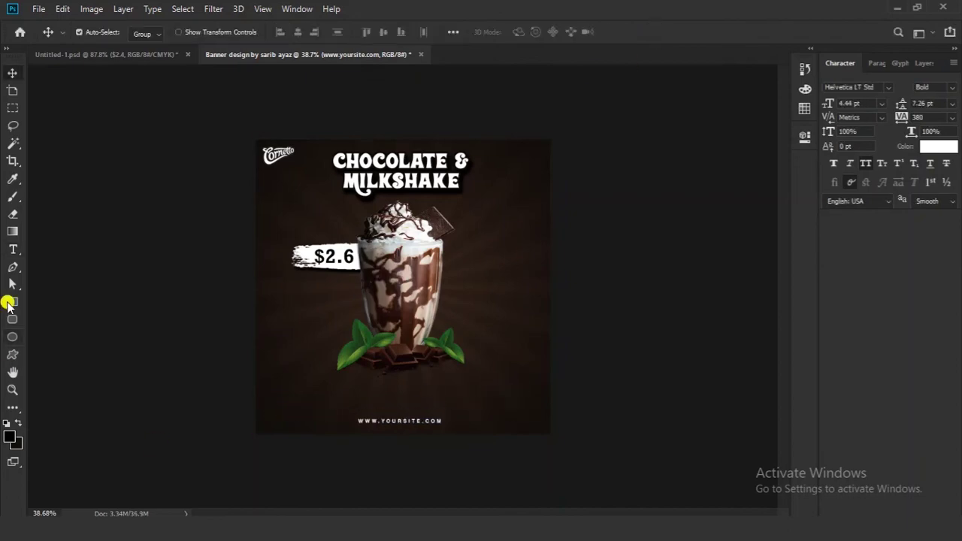
# Step: Create a Lorem ipsum paragraph text box above the website line at 4.63 pt, with 0 tracking and automatic leading
pyautogui.click(13, 250)
pyautogui.moveTo(326, 398); pyautogui.dragTo(476, 419)
pyautogui.moveTo(828, 104); pyautogui.dragTo(819, 105)
pyautogui.moveTo(925, 118); pyautogui.dragTo(857, 116)
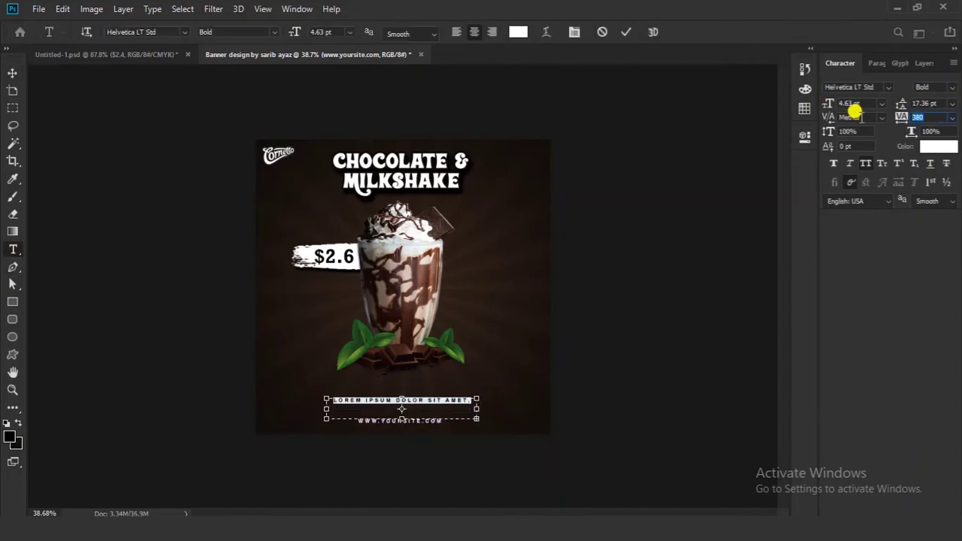
pyautogui.write('0')
pyautogui.click(952, 103)
pyautogui.click(932, 115)
pyautogui.click(626, 32)
# Step: Set the Lorem ipsum paragraph to 4 pt, adjust its text box to fit two lines, and turn off all caps
pyautogui.scroll(5, 392, 466)
pyautogui.moveTo(264, 302); pyautogui.dragTo(423, 457)
pyautogui.doubleClick(847, 103)
pyautogui.write('4')
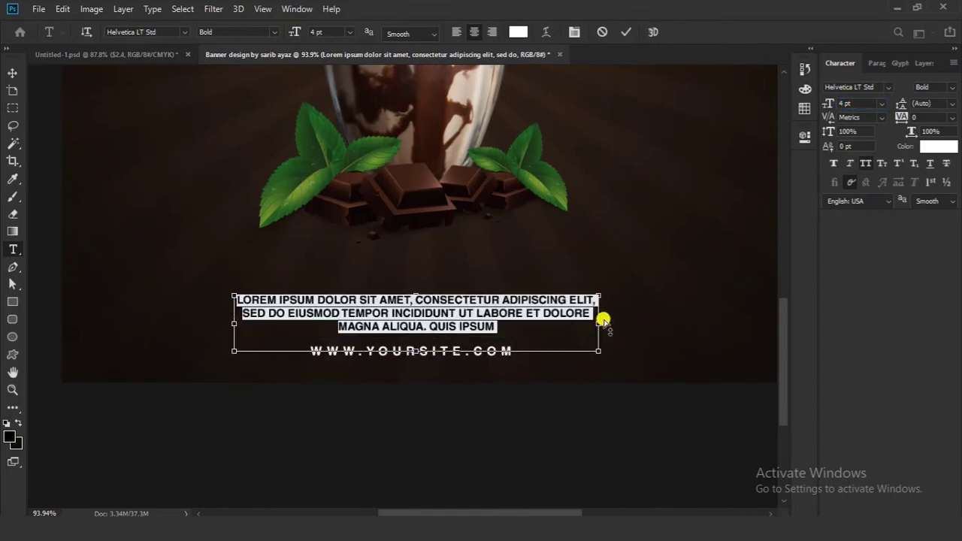
pyautogui.moveTo(599, 324); pyautogui.dragTo(602, 349)
pyautogui.click(867, 164)
pyautogui.click(626, 32)
# Step: Scale the website line down to 3.87 pt and position it centred below the paragraph
pyautogui.click(11, 71)
pyautogui.moveTo(497, 353); pyautogui.dragTo(496, 345)
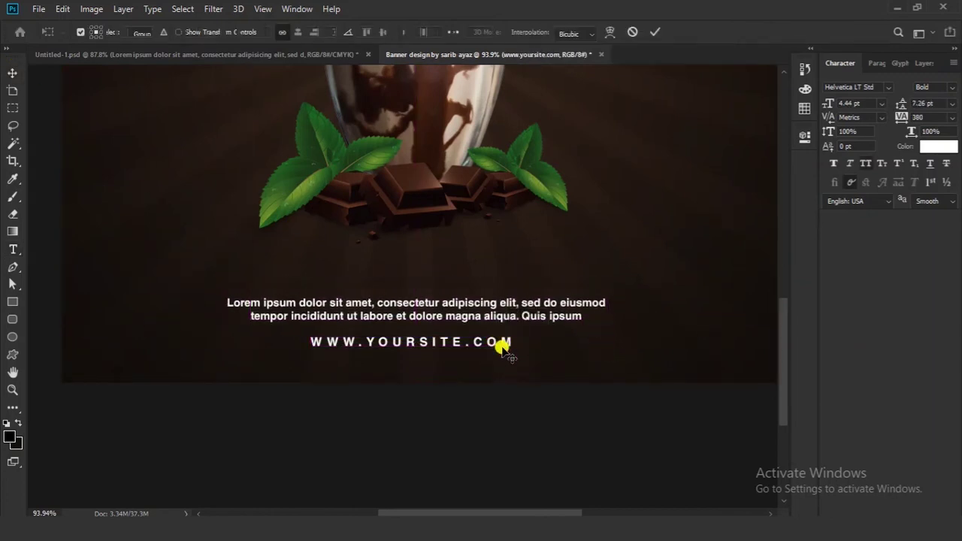
pyautogui.doubleClick(505, 343)
pyautogui.click(656, 31)
pyautogui.moveTo(567, 320); pyautogui.dragTo(568, 326)
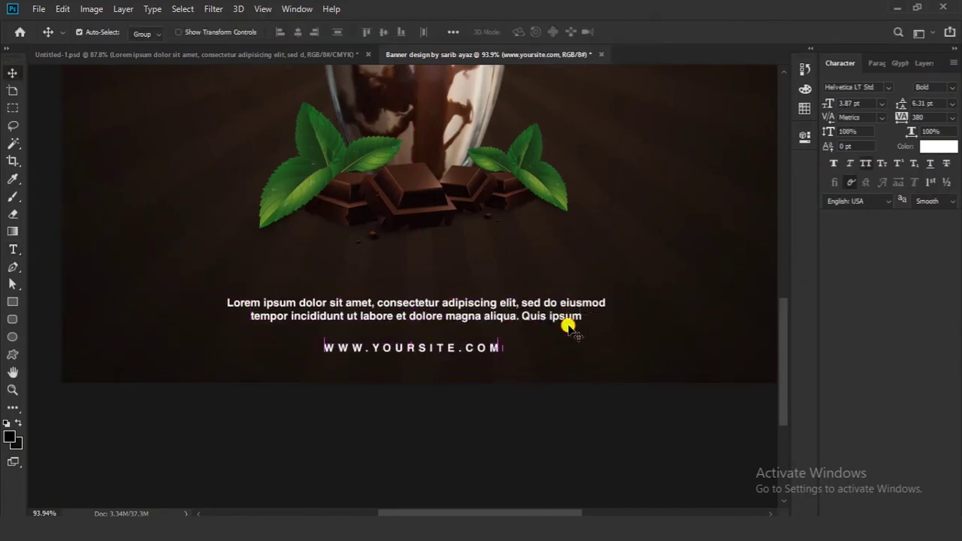
# Step: Lock the sunburst background layer "1"
pyautogui.scroll(-5, 567, 326)
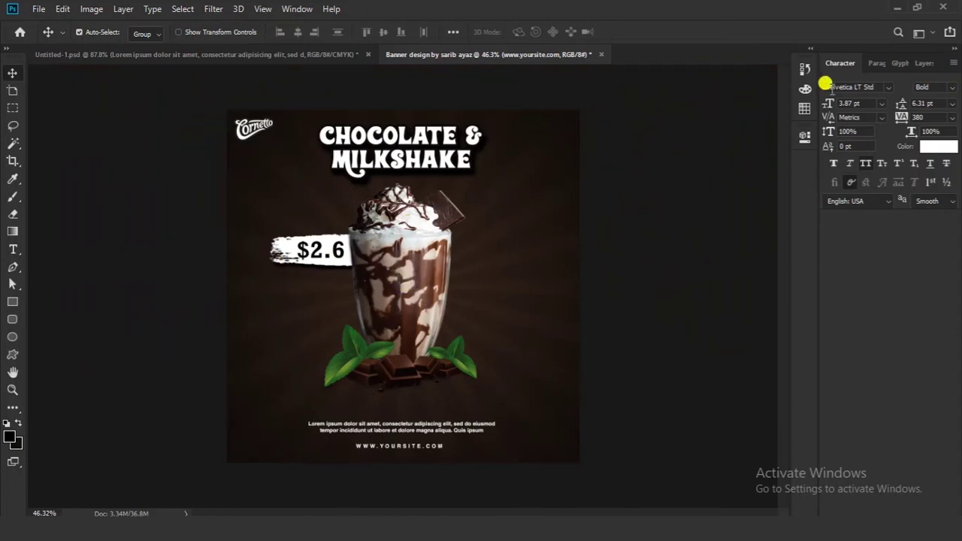
pyautogui.click(924, 63)
pyautogui.scroll(-3, 883, 353)
pyautogui.click(883, 361)
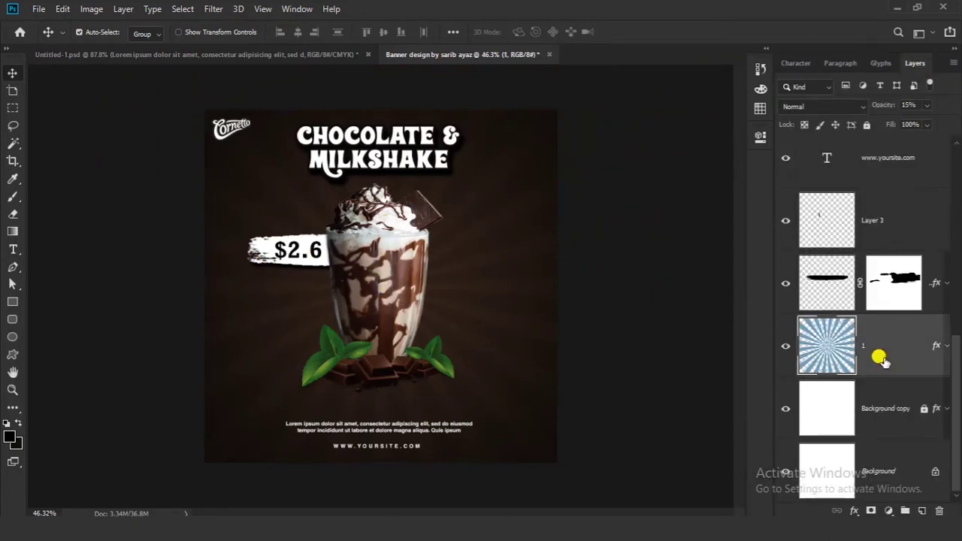
pyautogui.click(784, 346)
pyautogui.click(869, 124)
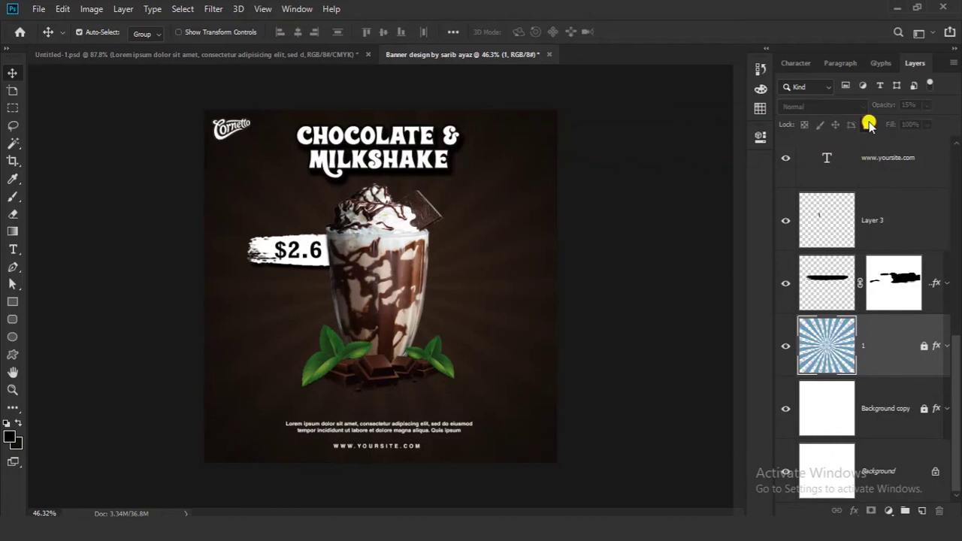
# Step: Group the milkshake, chocolate, brush stroke and price layers, name the group "Image", and check its contents by toggling its visibility
pyautogui.click(651, 258)
pyautogui.moveTo(205, 194); pyautogui.dragTo(508, 393)
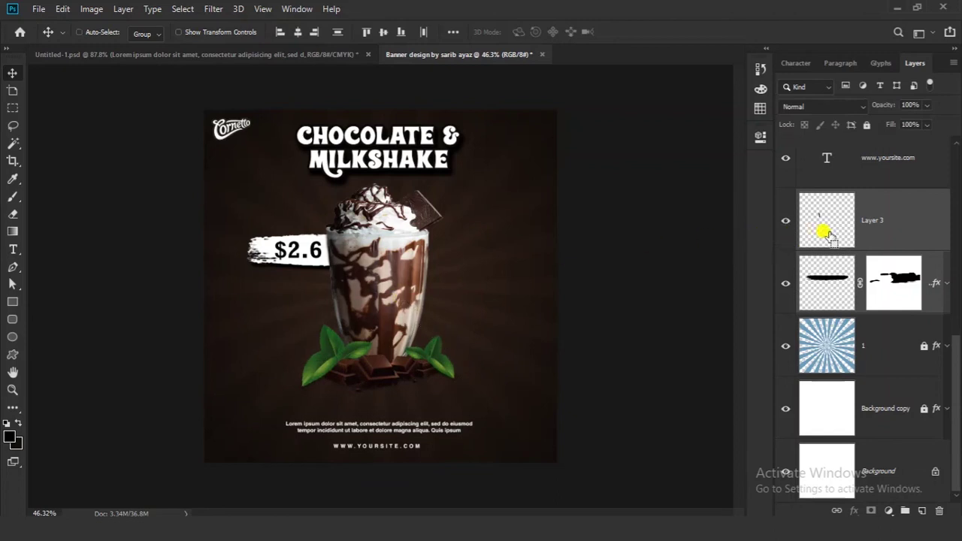
pyautogui.hotkey('ctrl', 'g')
pyautogui.click(784, 145)
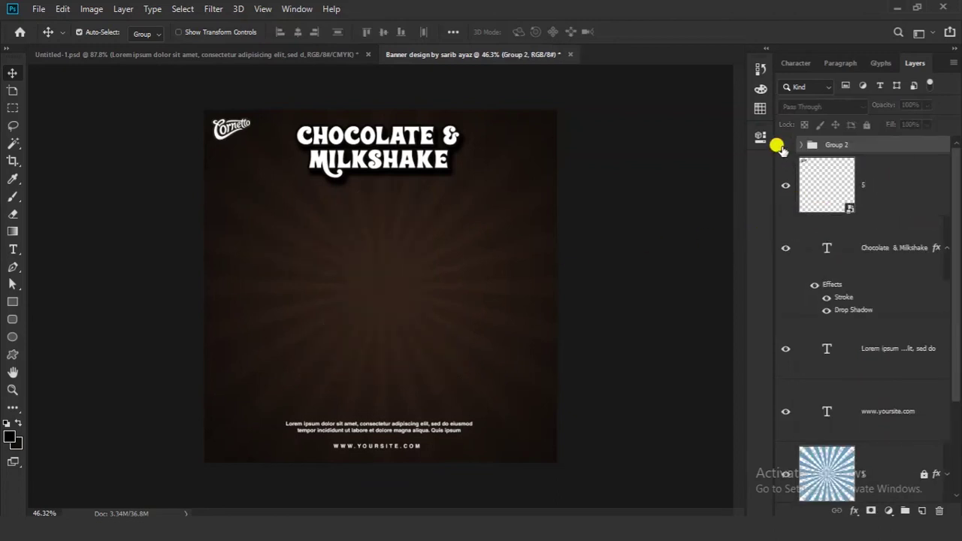
pyautogui.click(785, 145)
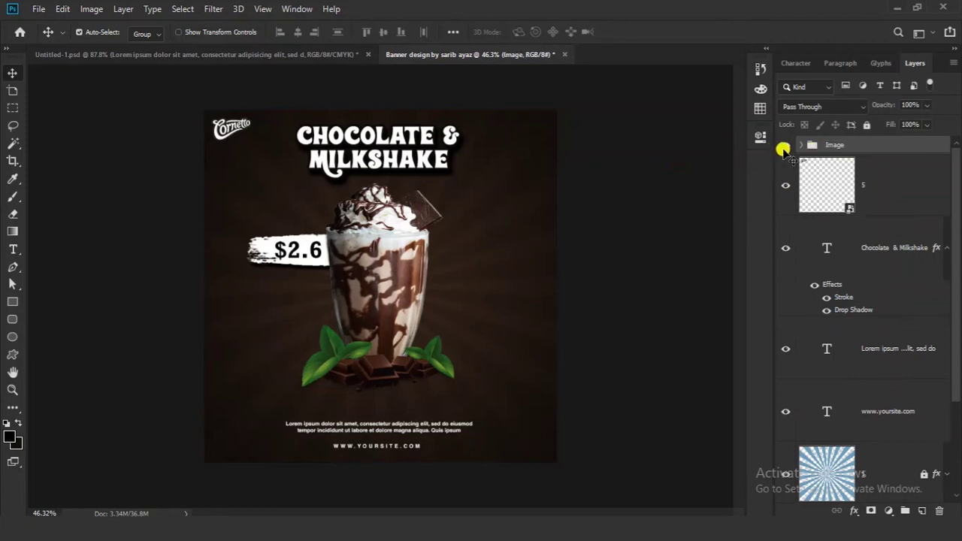
# Step: Check the "Image" group by toggling its visibility, and nudge it slightly down on the canvas
pyautogui.click(786, 145)
pyautogui.click(786, 145)
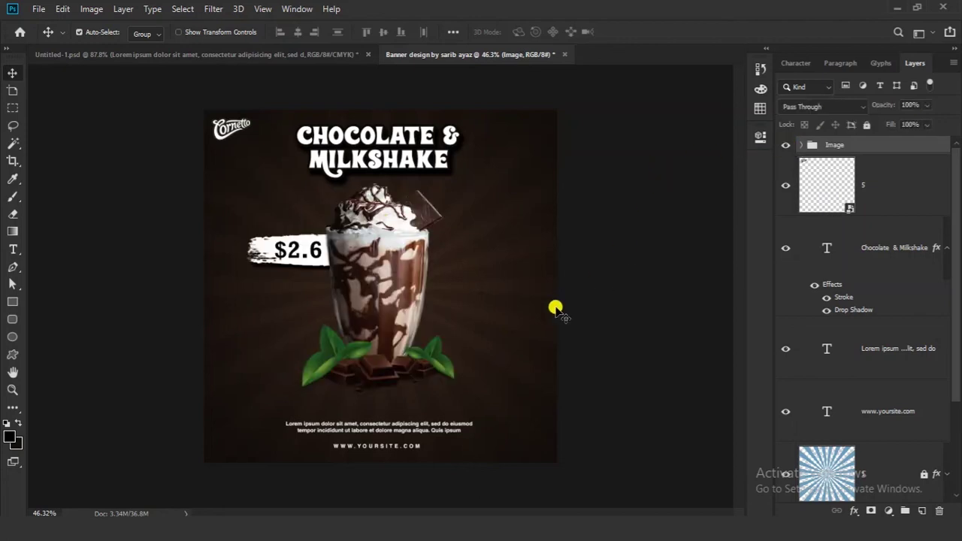
pyautogui.hotkey('shift', 'Down')
pyautogui.hotkey('shift', 'Down')
pyautogui.hotkey('shift', 'Down')
pyautogui.hotkey('shift', 'Right')
pyautogui.hotkey('shift', 'Left')
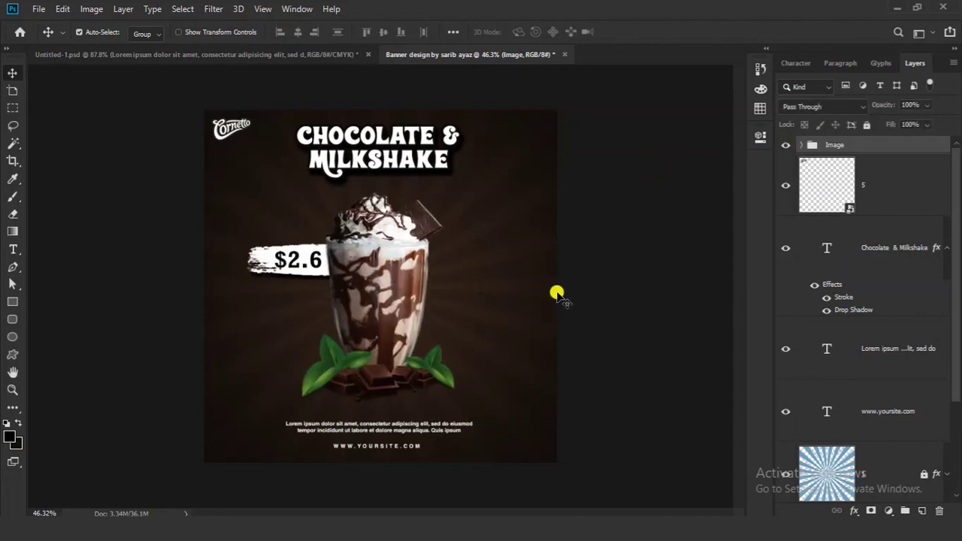
pyautogui.hotkey('shift', 'Down')
# Step: Nudge the "Chocolate & Milkshake" headline slightly down to sit closer to the whipped cream, and deselect it
pyautogui.click(410, 144)
pyautogui.hotkey('shift', 'Down')
pyautogui.click(656, 197)
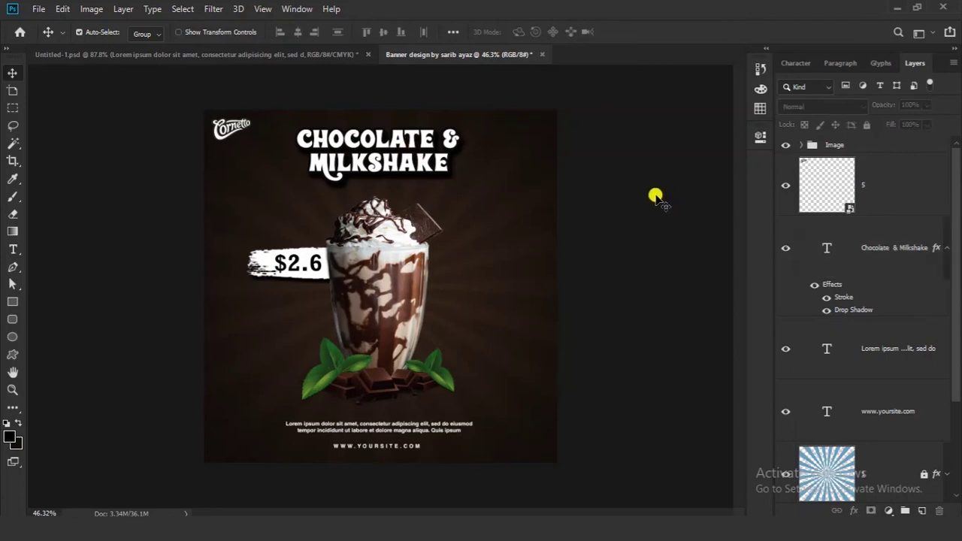
# Step: Select the entire canvas and align the "Chocolate & Milkshake" headline to its horizontal centre
pyautogui.click(182, 9)
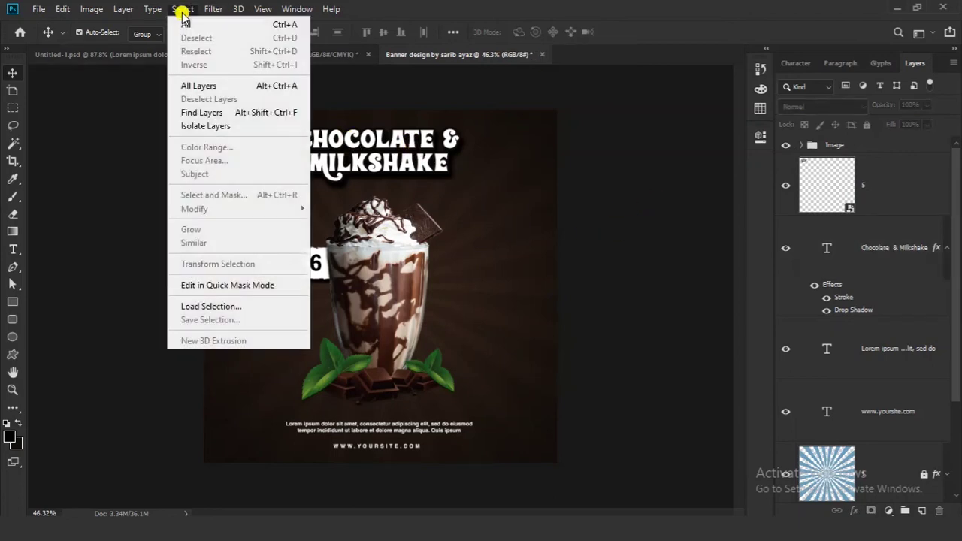
pyautogui.click(187, 22)
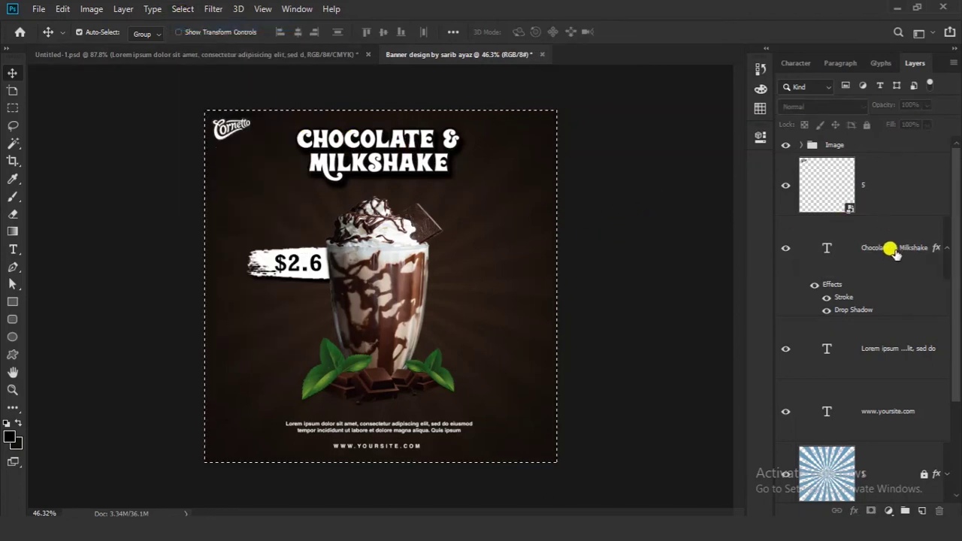
pyautogui.click(775, 252)
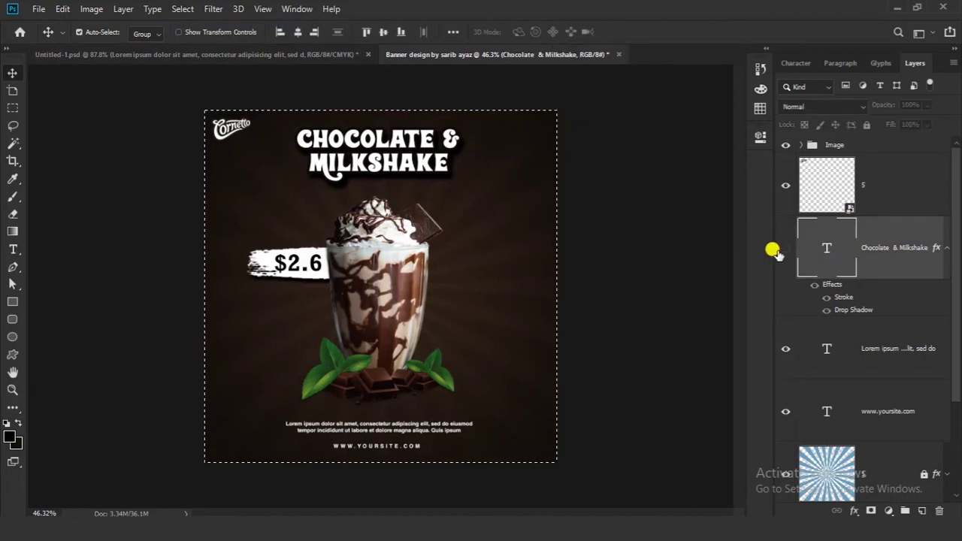
pyautogui.click(786, 249)
pyautogui.click(786, 248)
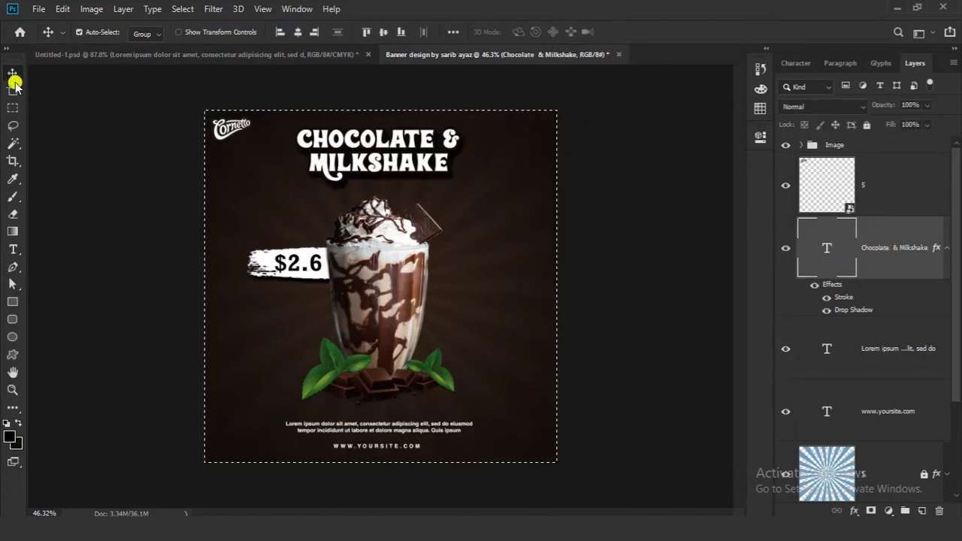
pyautogui.click(298, 33)
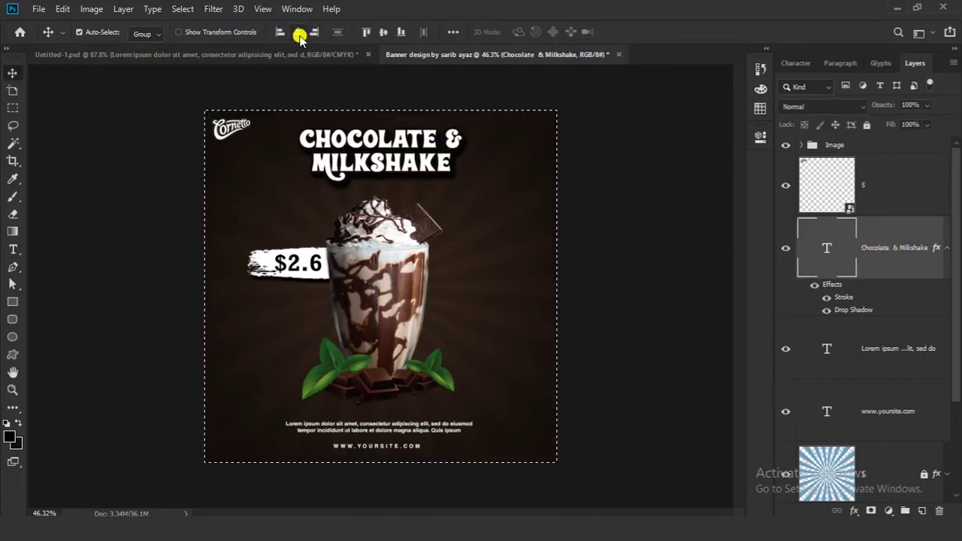
# Step: Align the Lorem ipsum paragraph and the website line to the canvas's horizontal centre, and clear the selection
pyautogui.click(876, 348)
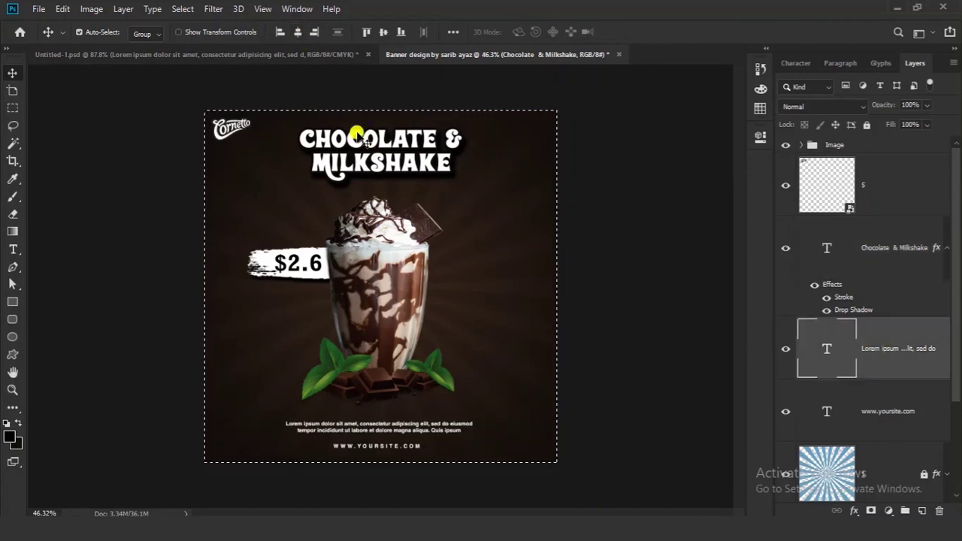
pyautogui.click(298, 34)
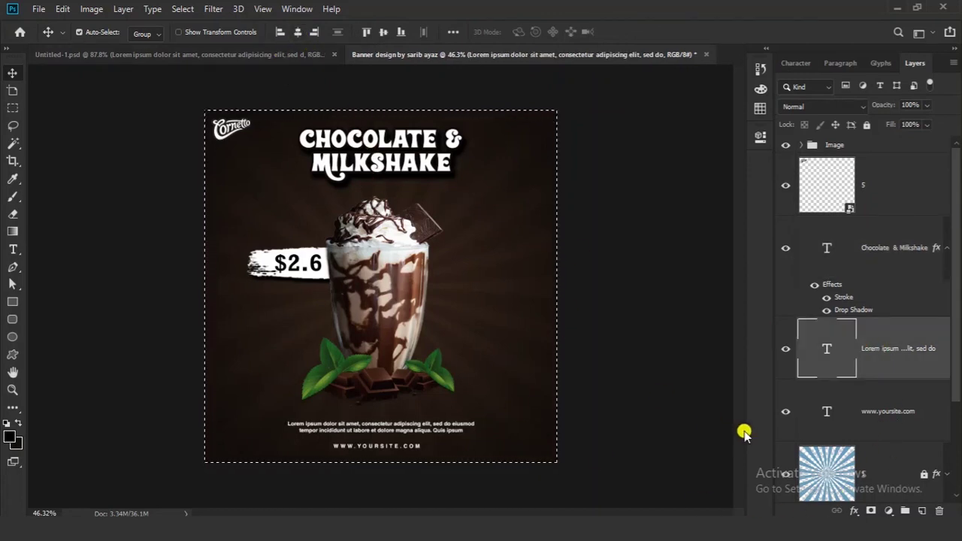
pyautogui.click(864, 411)
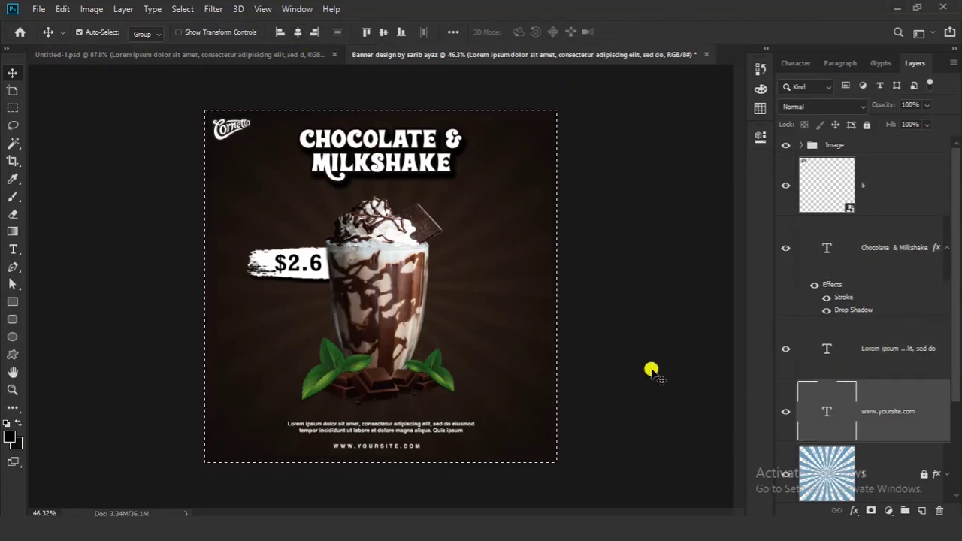
pyautogui.click(298, 33)
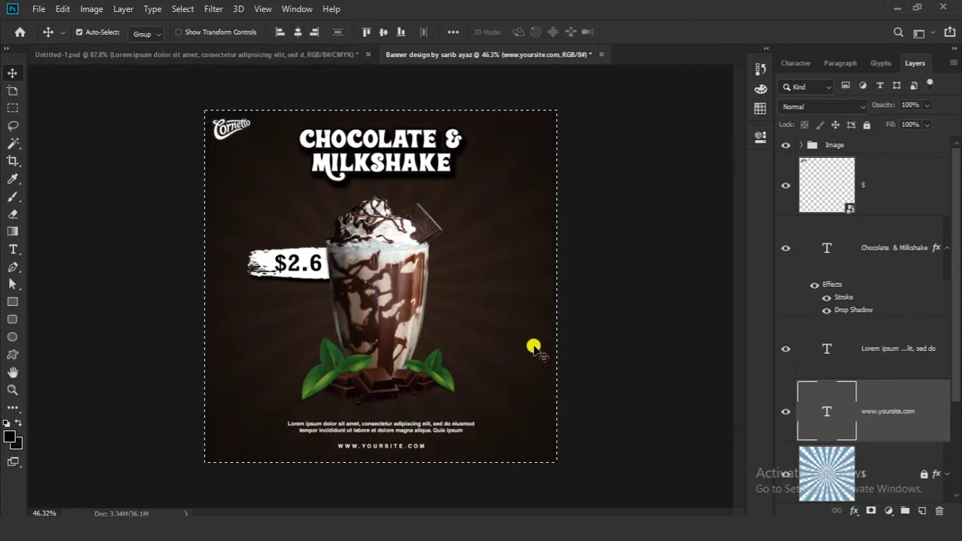
pyautogui.hotkey('ctrl', 'd')
pyautogui.click(544, 345)
# Step: Add a Brightness/Contrast adjustment layer above the sunburst layer "1" with contrast about 40
pyautogui.scroll(-1, 544, 345)
pyautogui.scroll(-3, 850, 329)
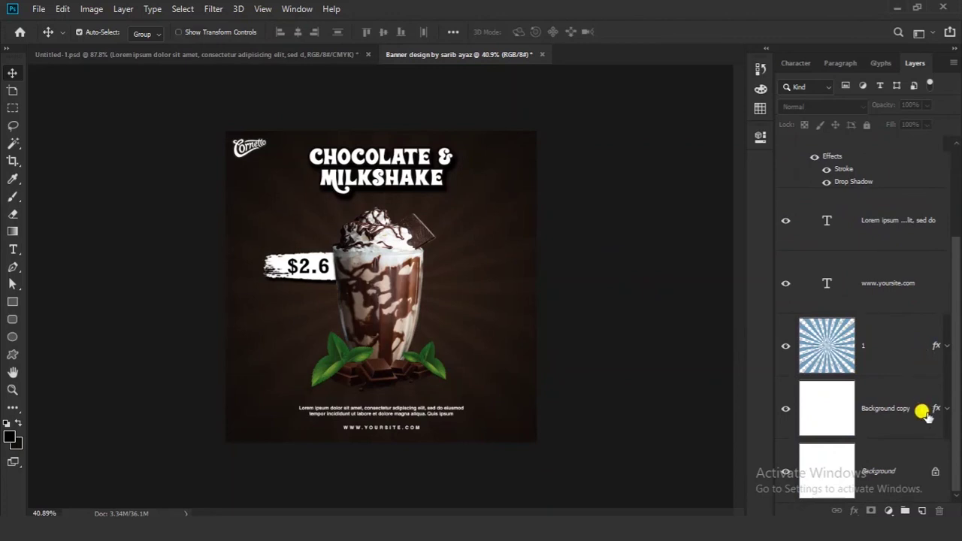
pyautogui.click(900, 341)
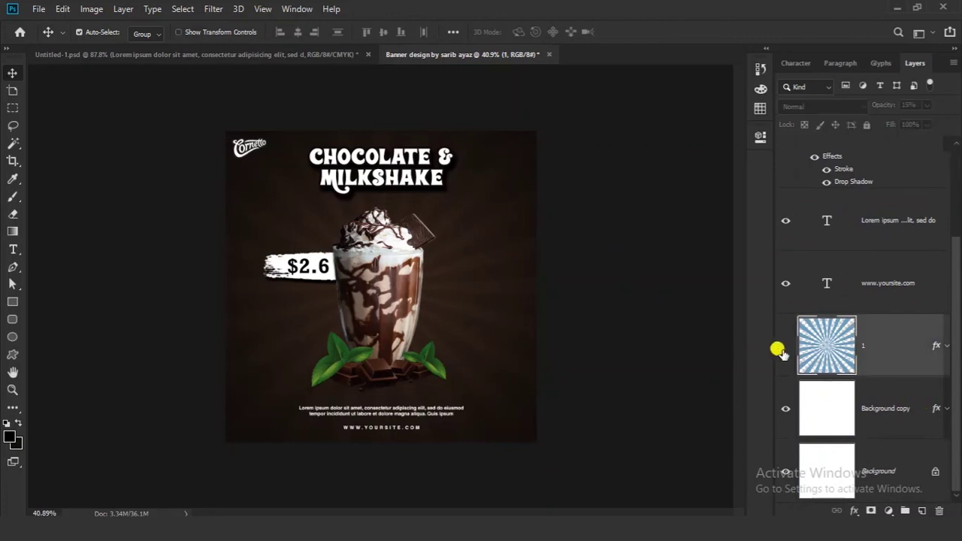
pyautogui.click(885, 510)
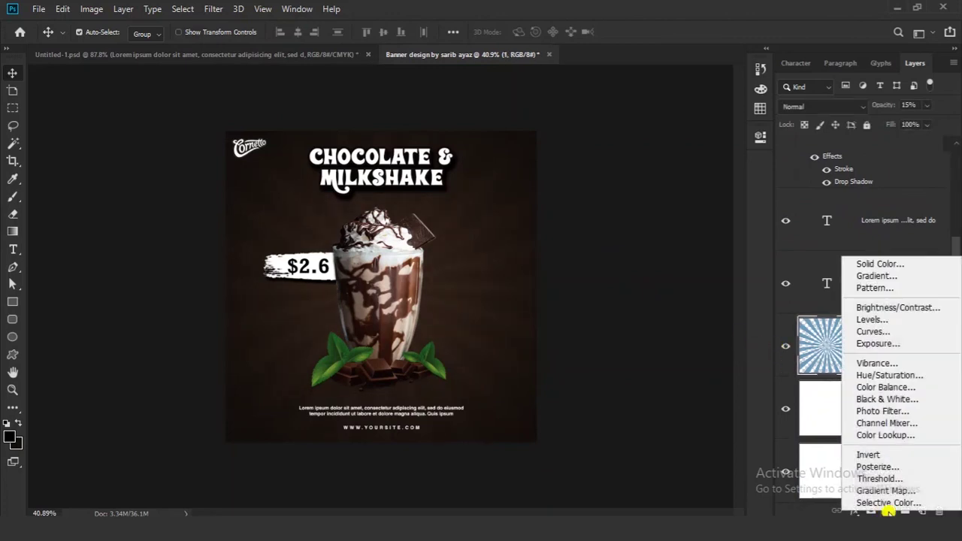
pyautogui.click(894, 308)
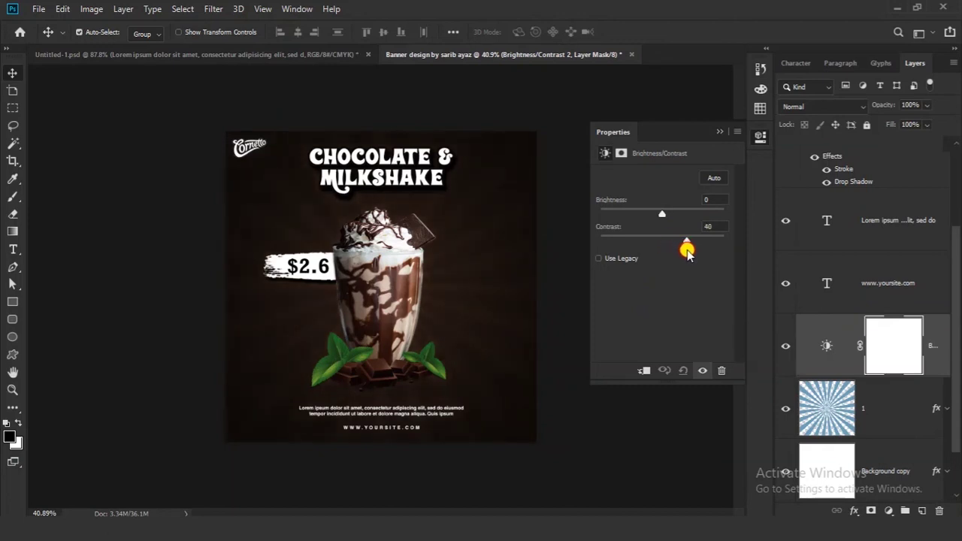
pyautogui.click(721, 133)
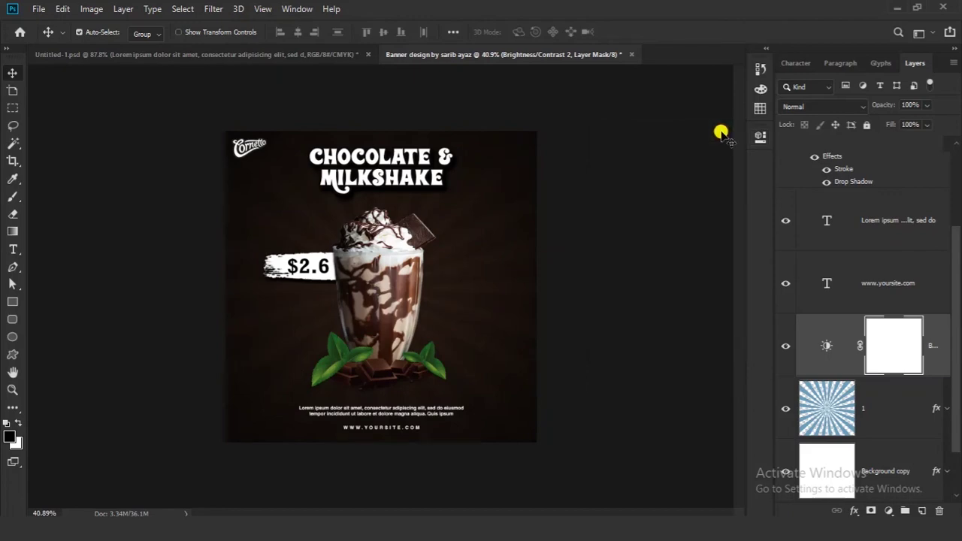
pyautogui.click(625, 197)
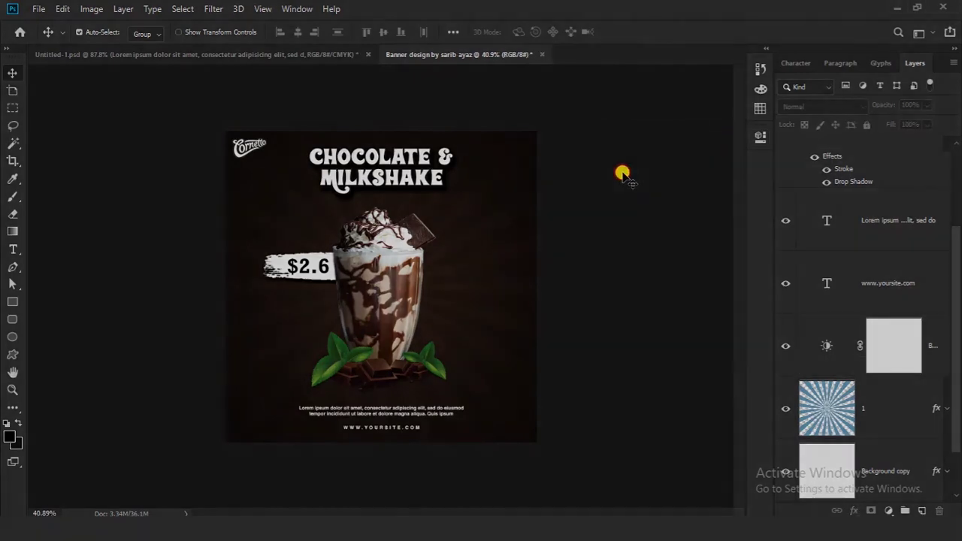